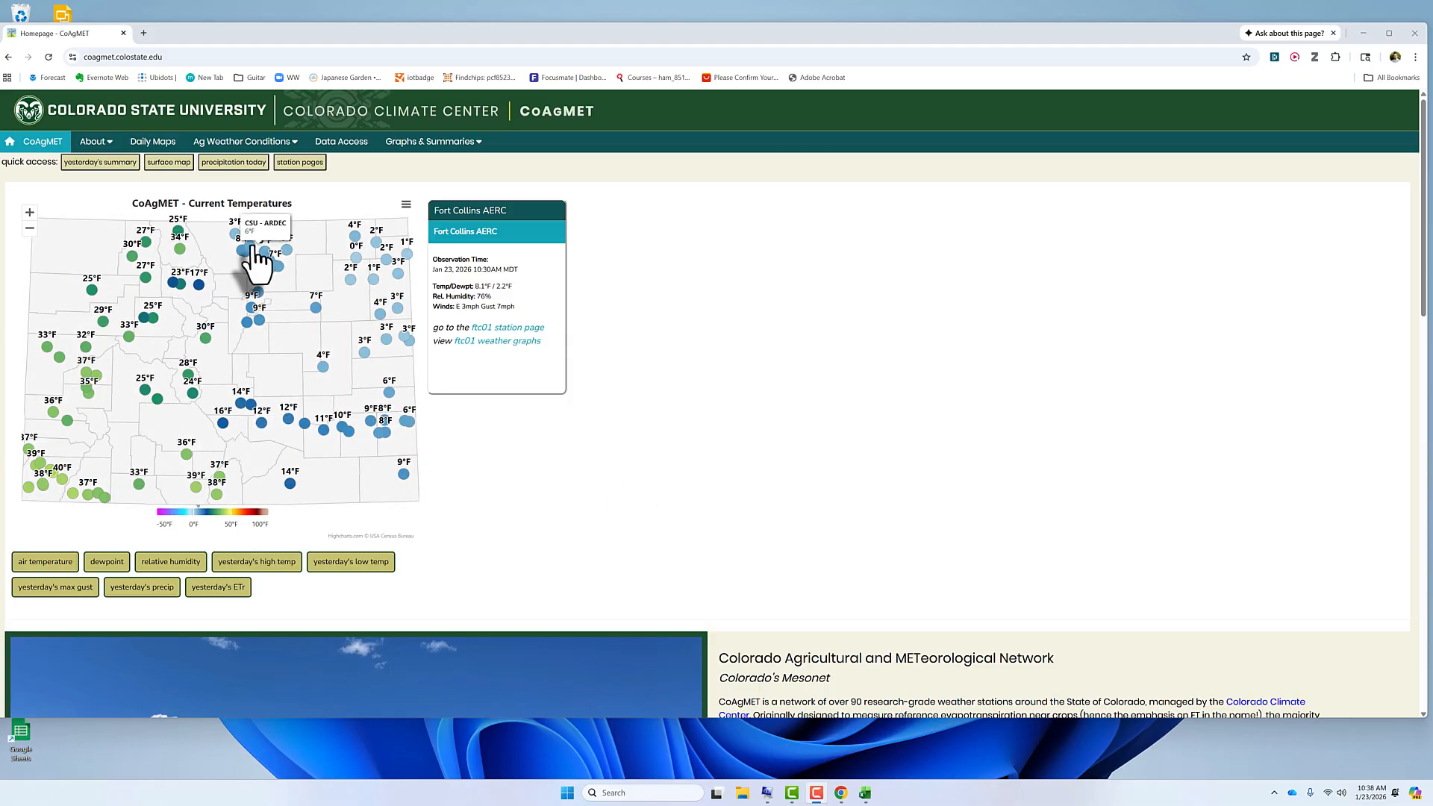
# Check the current temperatures at the CSU - ARDEC, La Junta, Pagosa Springs and Center stations on the map
pyautogui.moveTo(251, 247)
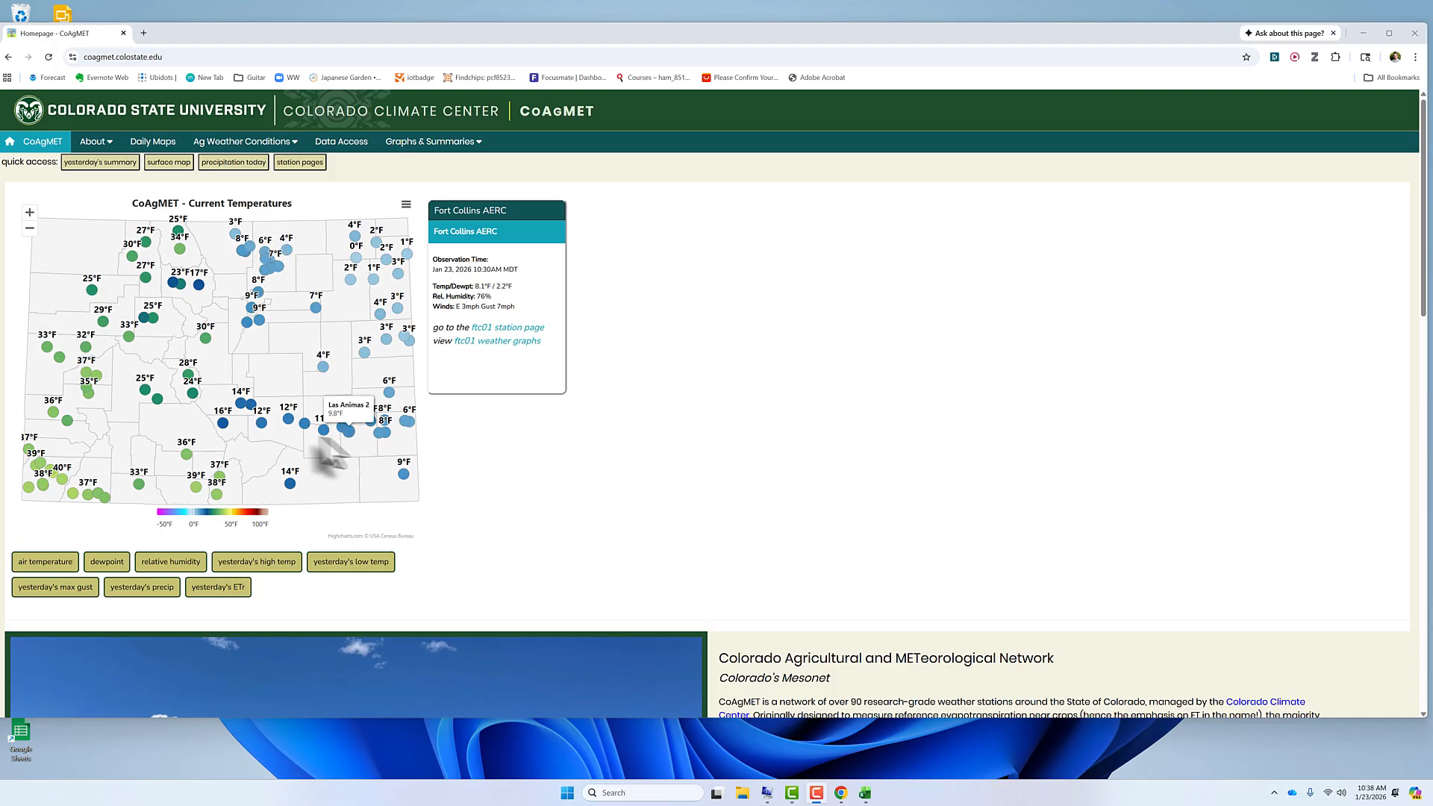
pyautogui.moveTo(341, 429)
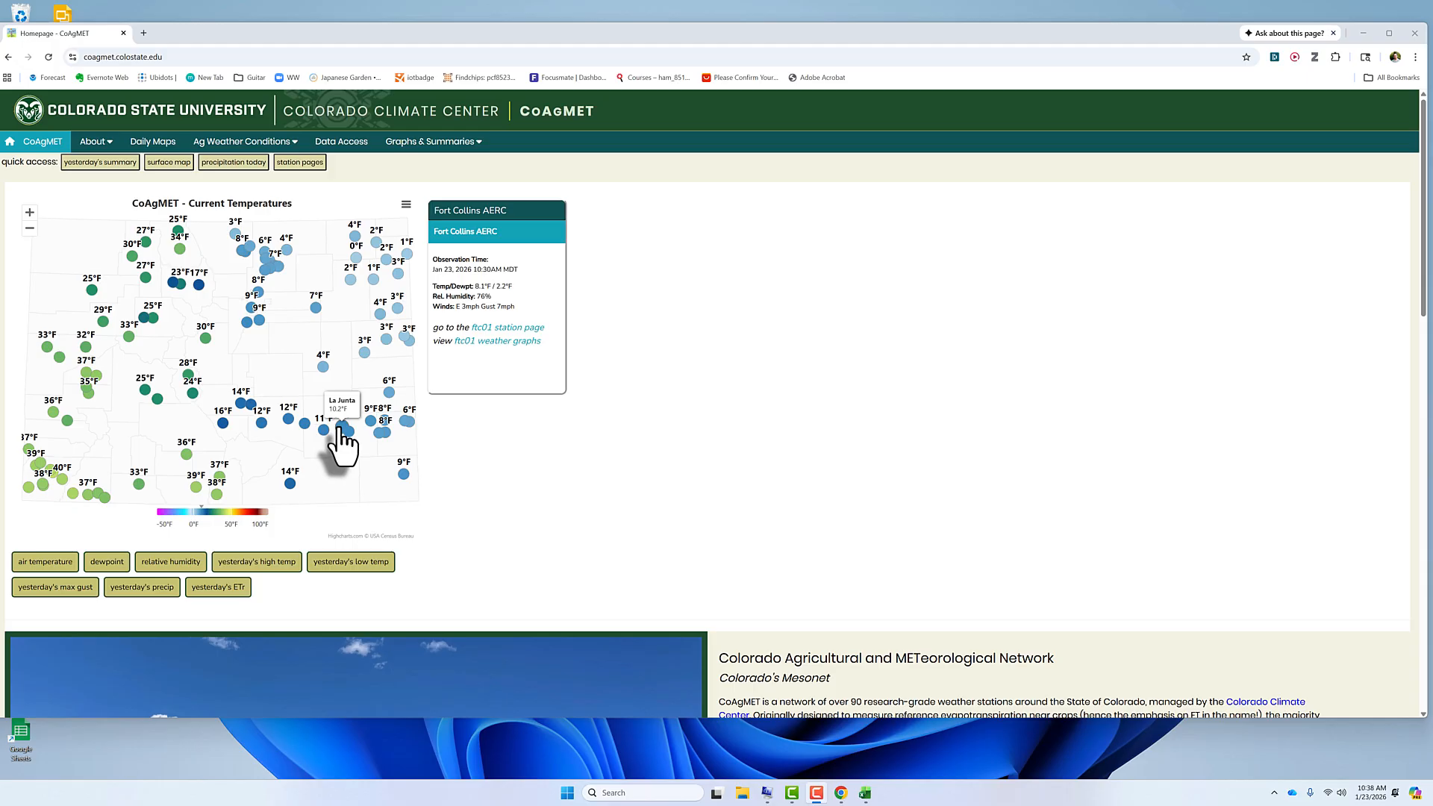
pyautogui.moveTo(140, 485)
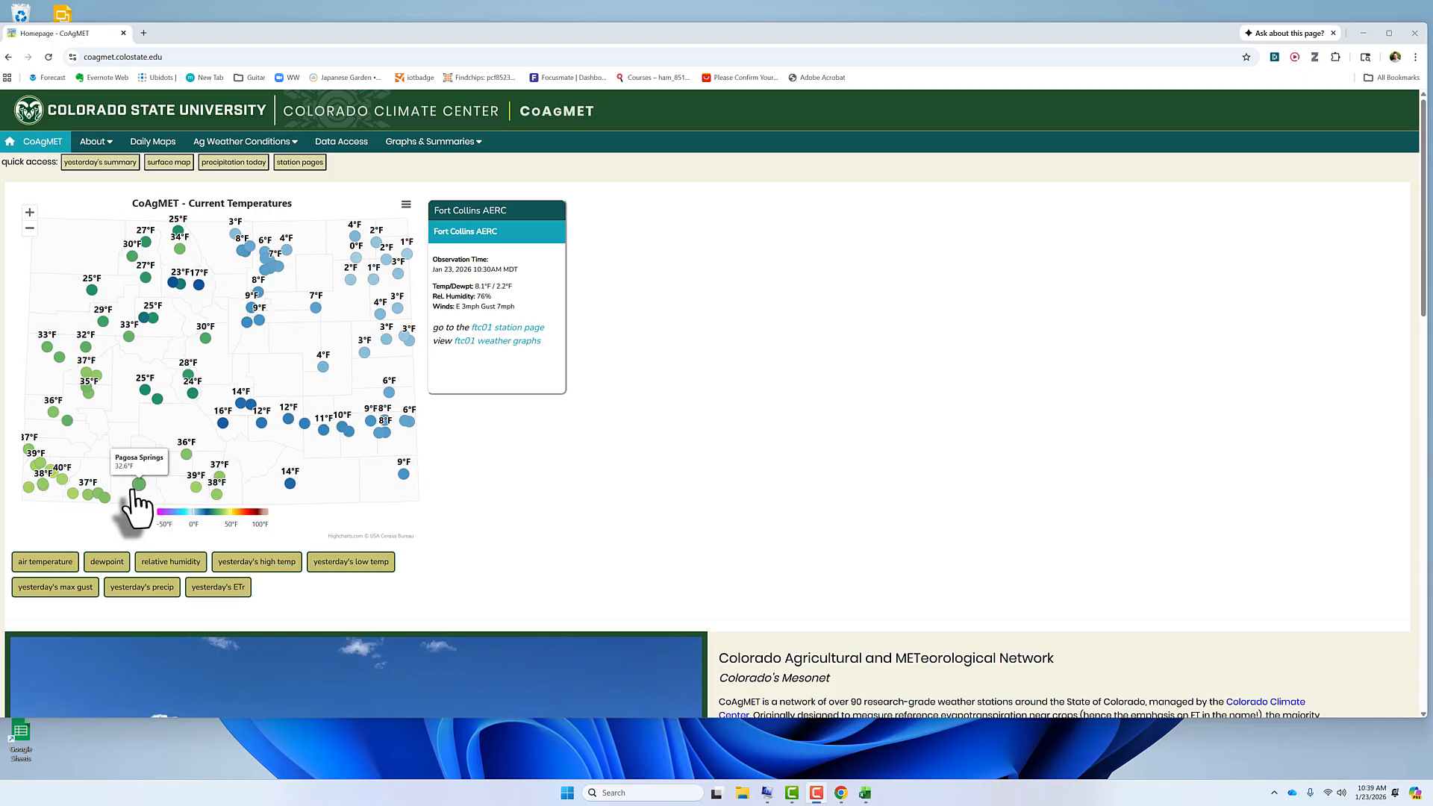
pyautogui.moveTo(186, 455)
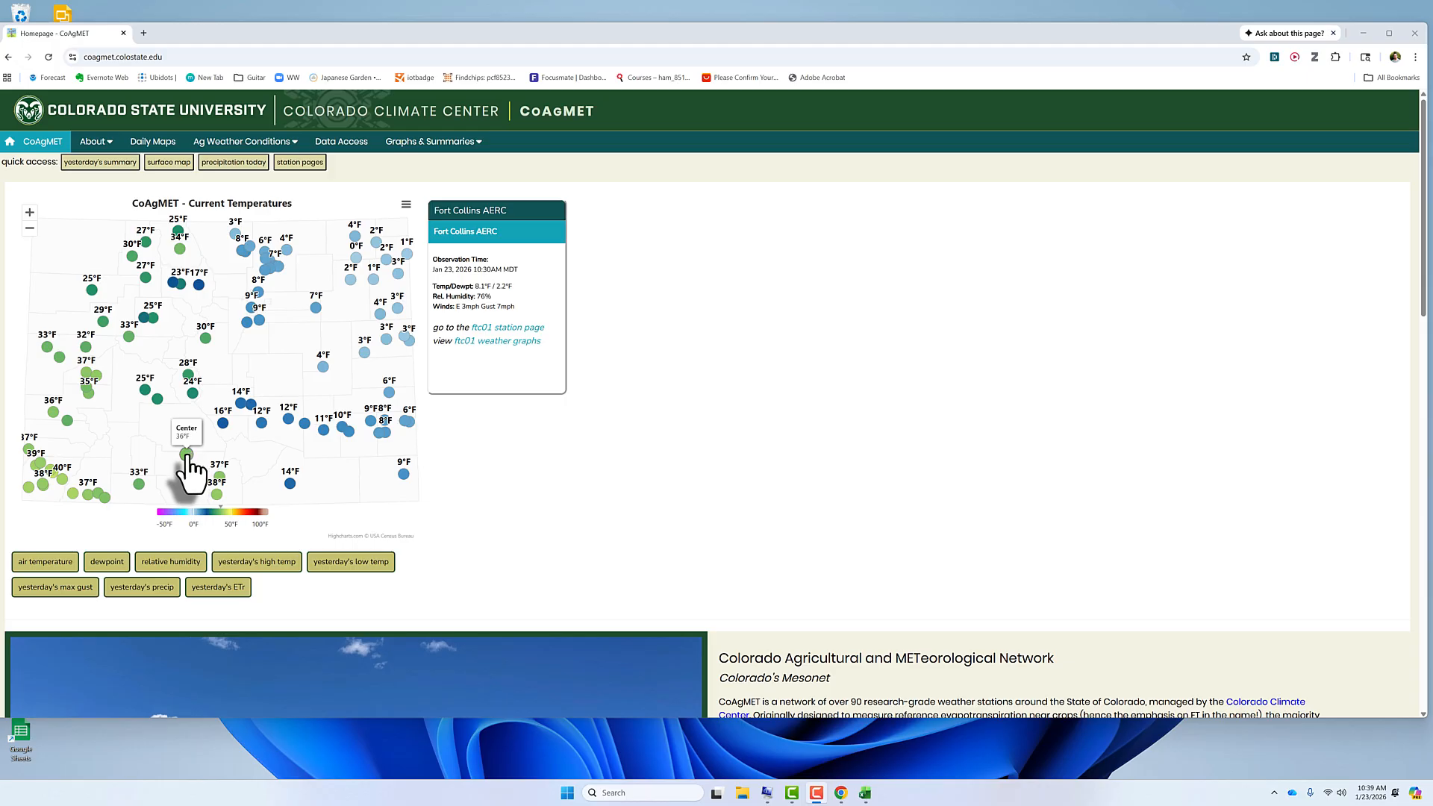
pyautogui.moveTo(60, 358)
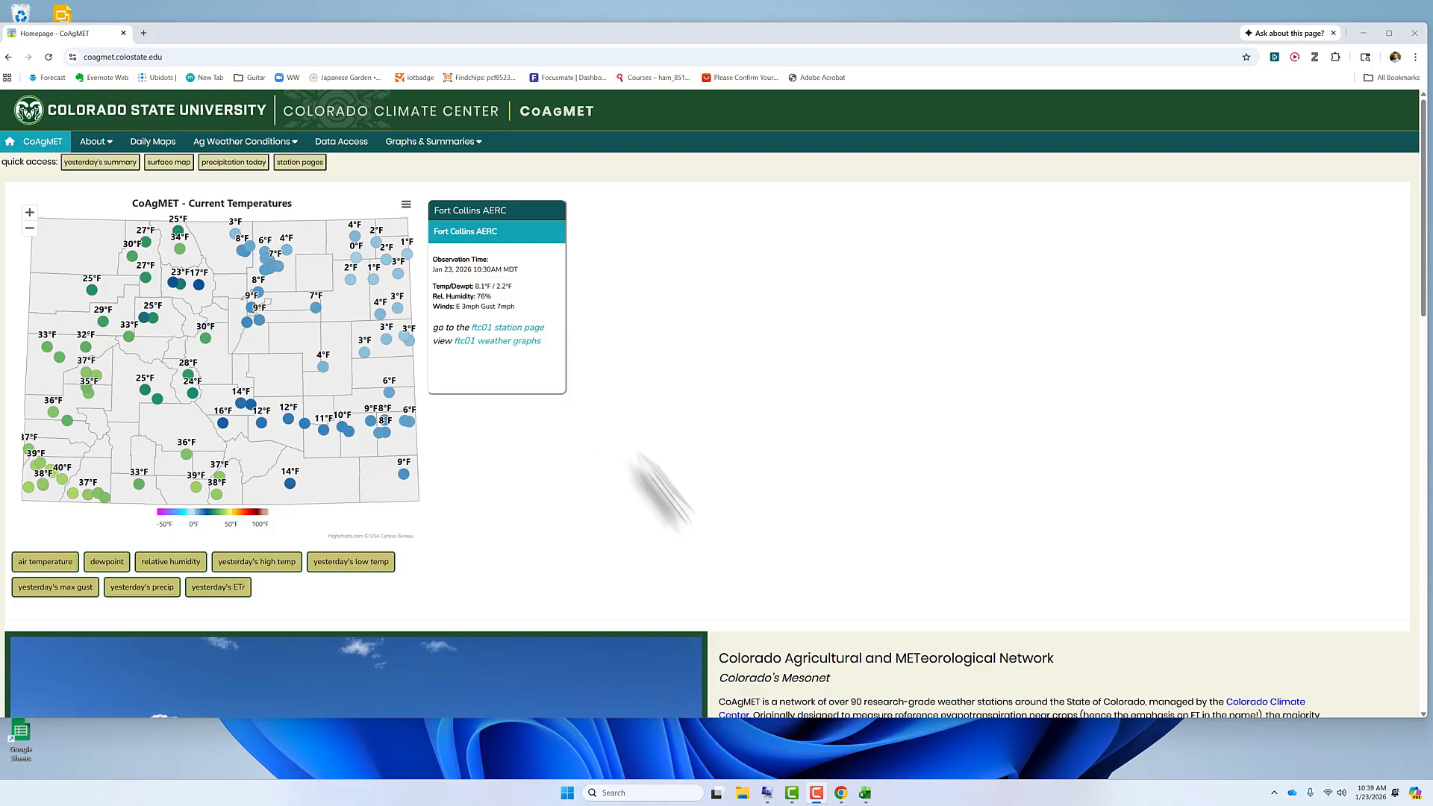
# Open the Station Description page and review the sensor specifications for temperature, humidity, wind and solar radiation
pyautogui.click(95, 143)
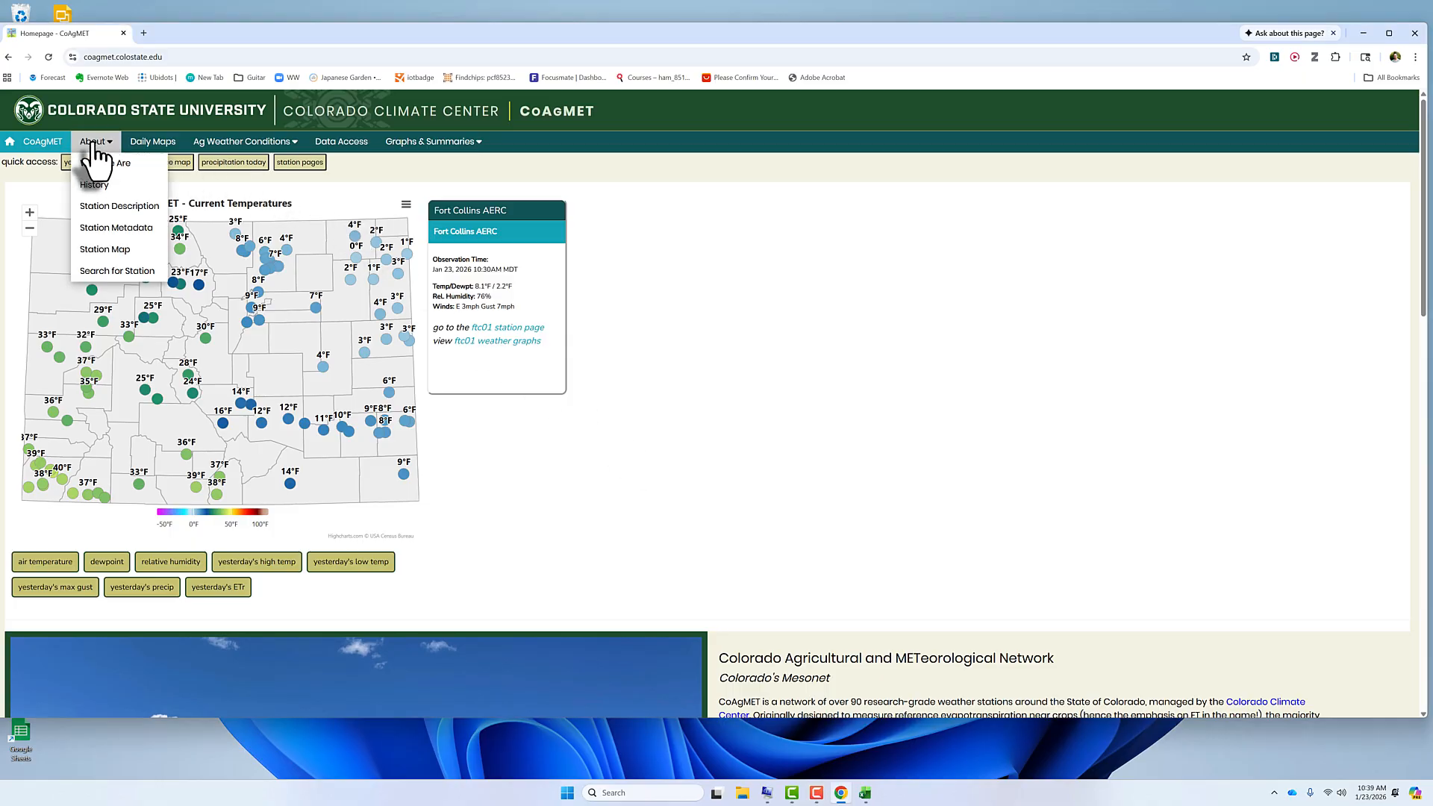
pyautogui.click(111, 207)
pyautogui.scroll(-5, 607, 464)
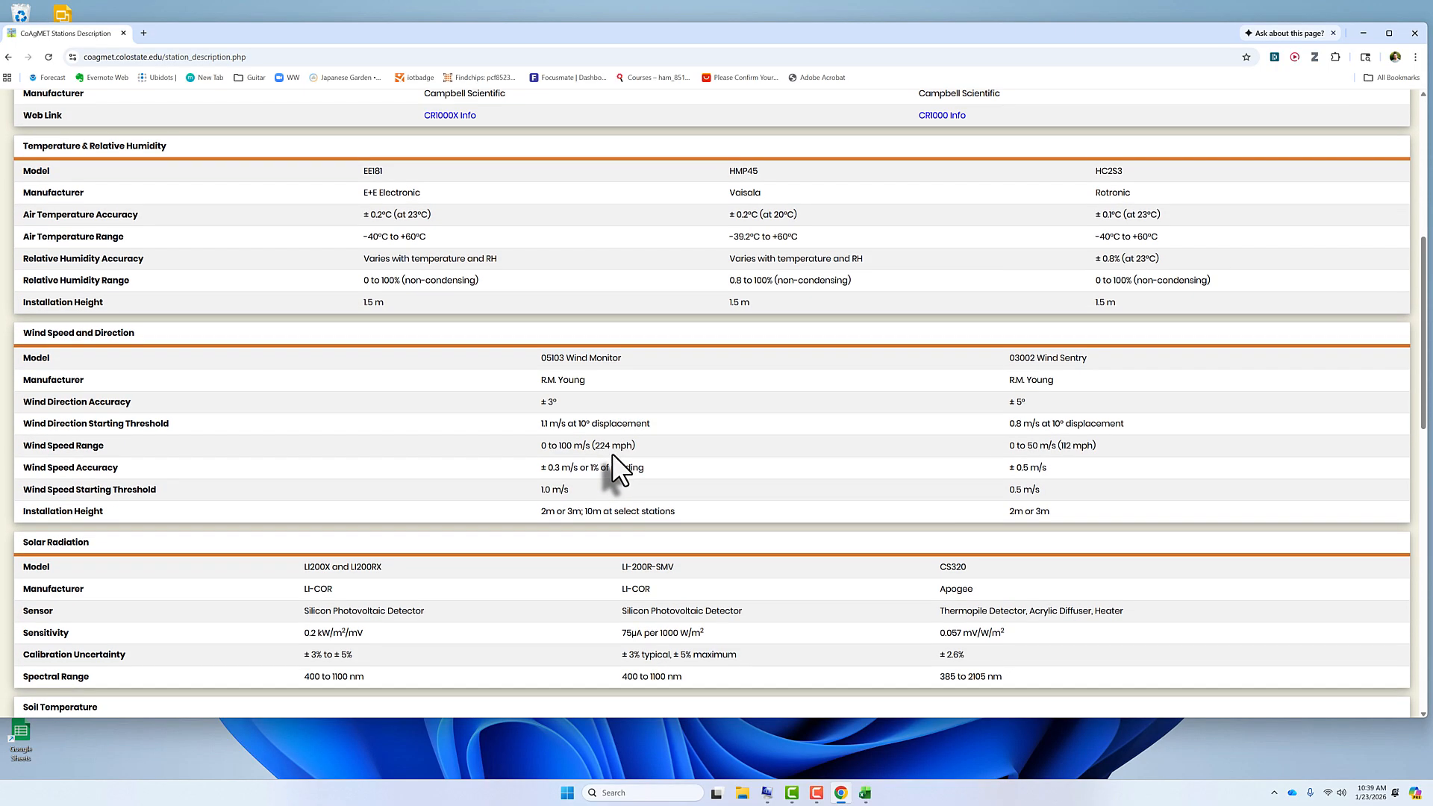
pyautogui.scroll(-2, 611, 455)
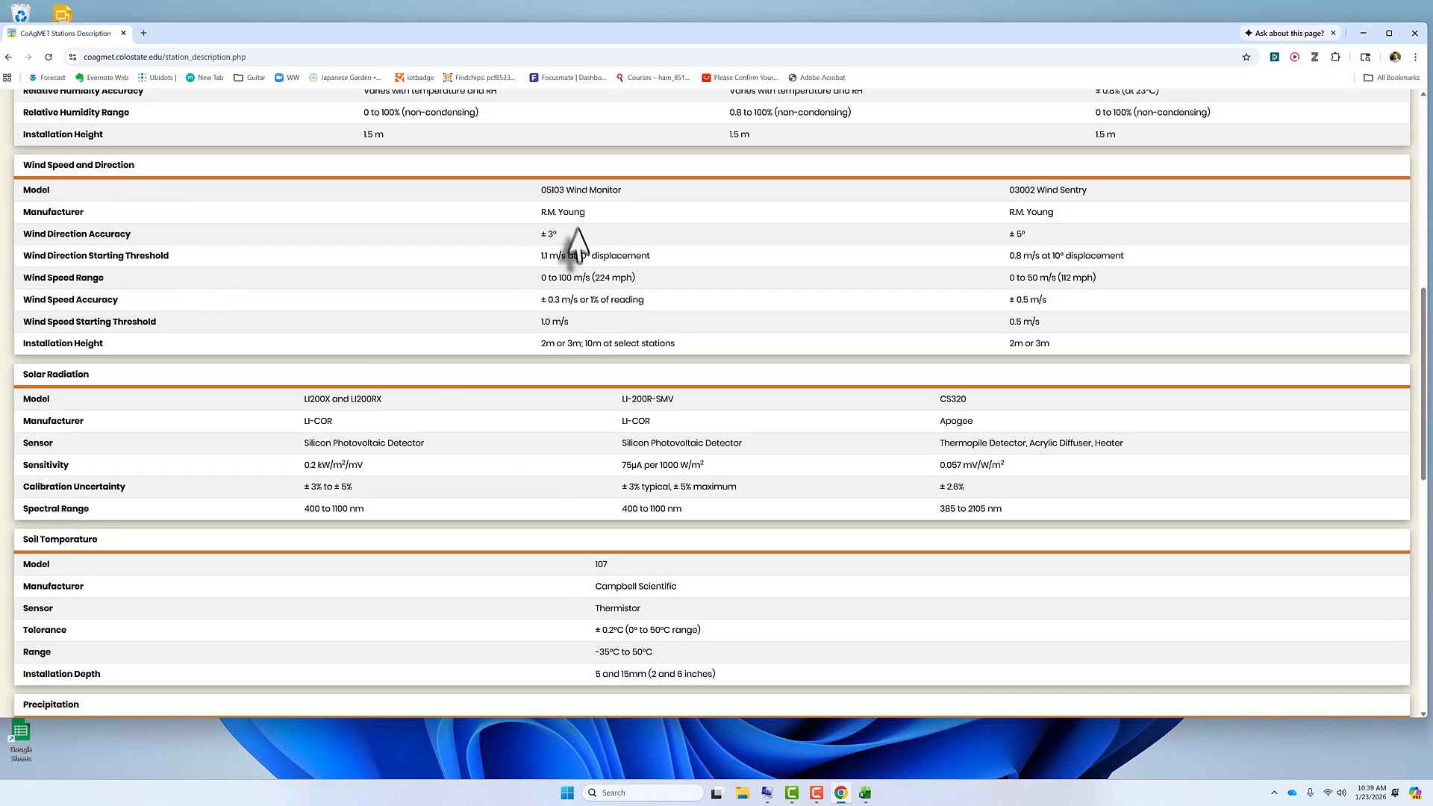
pyautogui.scroll(3, 649, 344)
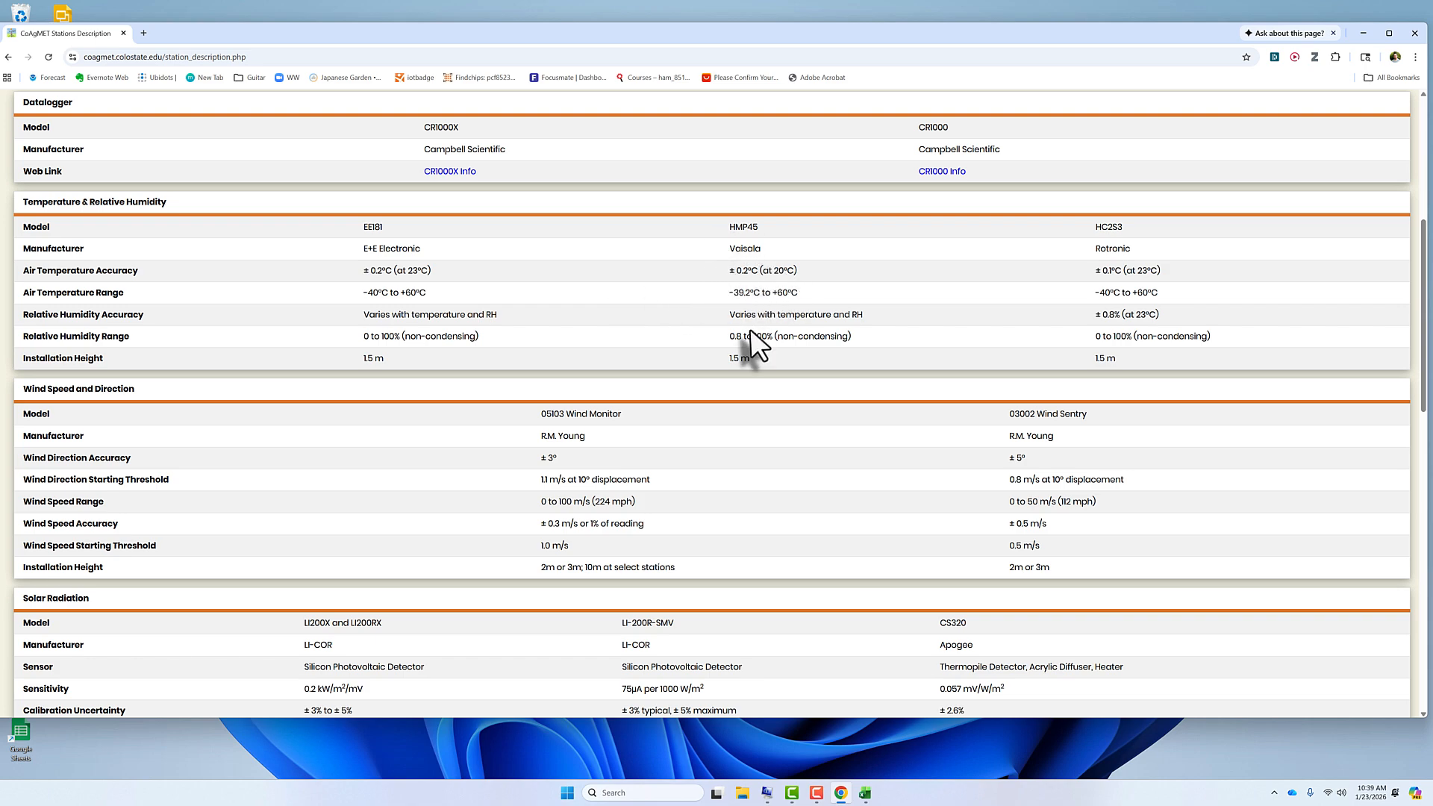
pyautogui.scroll(1, 748, 332)
pyautogui.scroll(2, 749, 332)
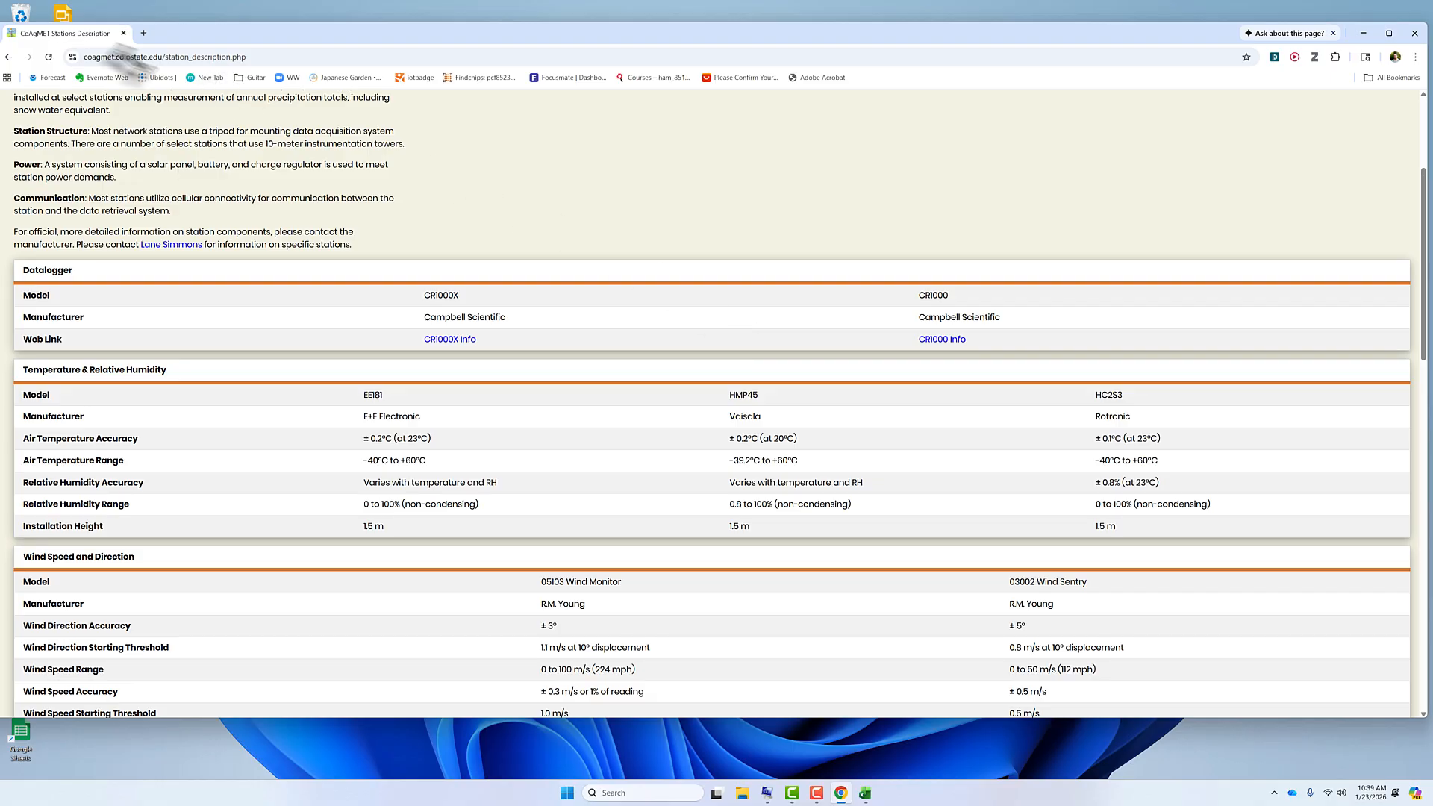
# Return to the homepage and read the network overview beside the weather station photo
pyautogui.click(9, 57)
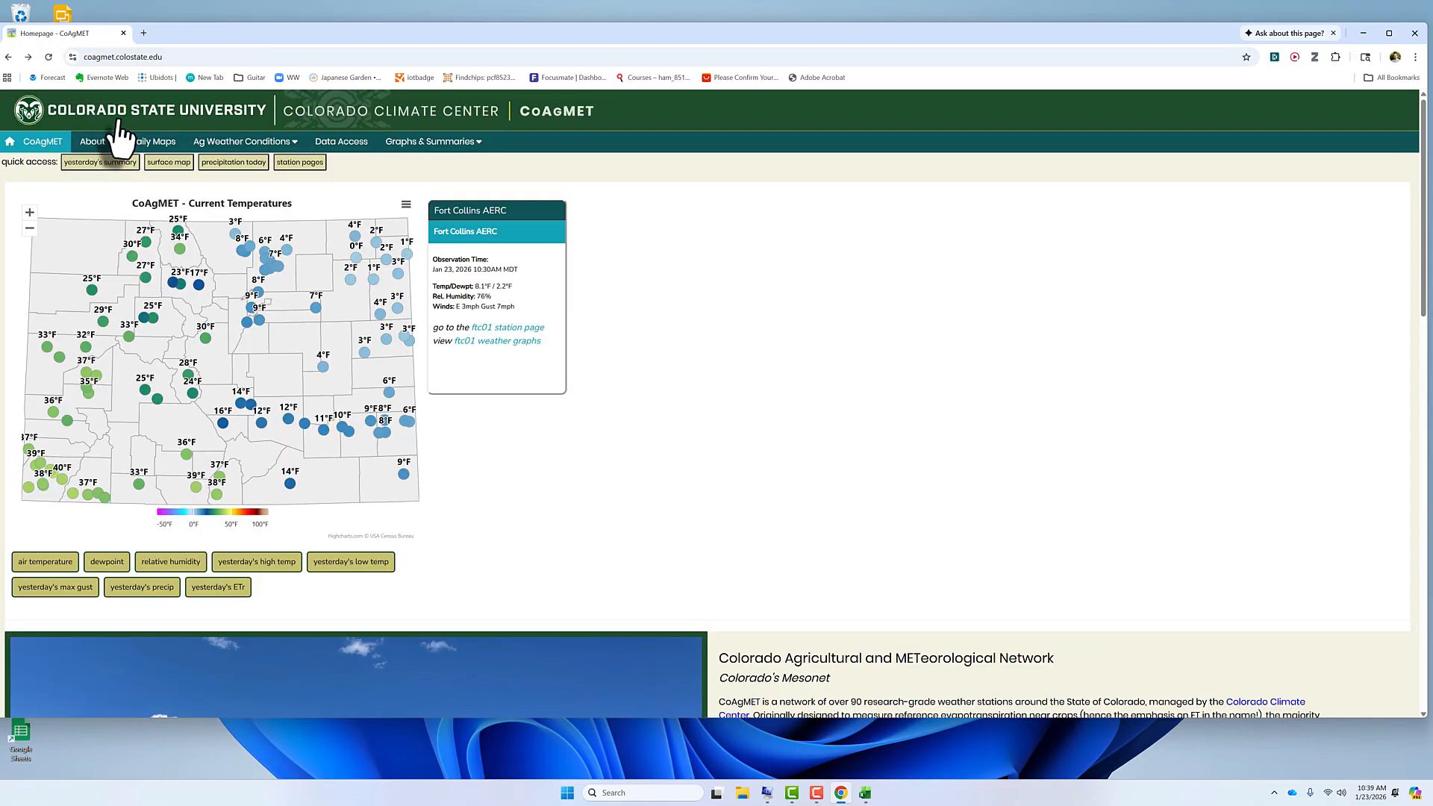
pyautogui.scroll(-7, 646, 412)
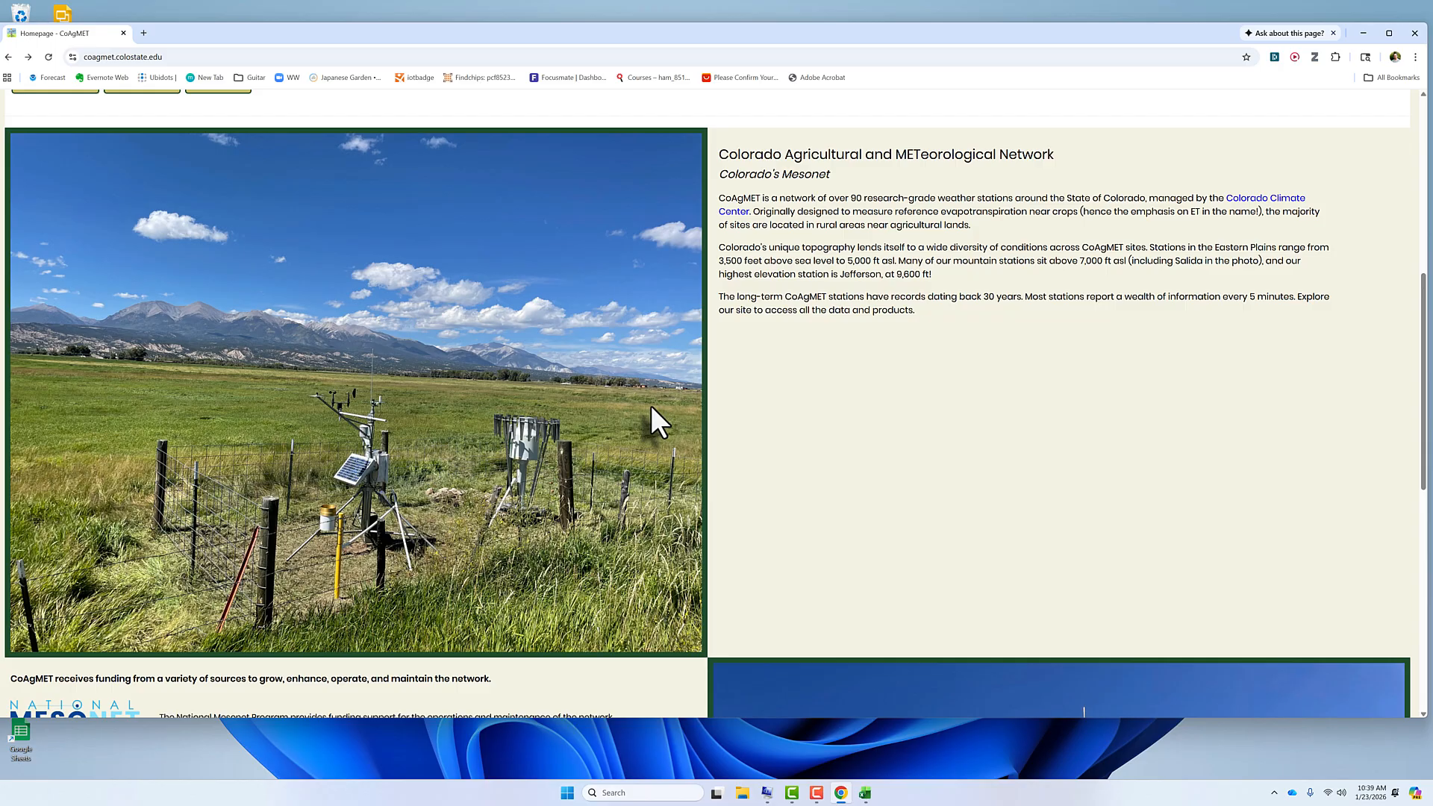
pyautogui.scroll(-1, 651, 407)
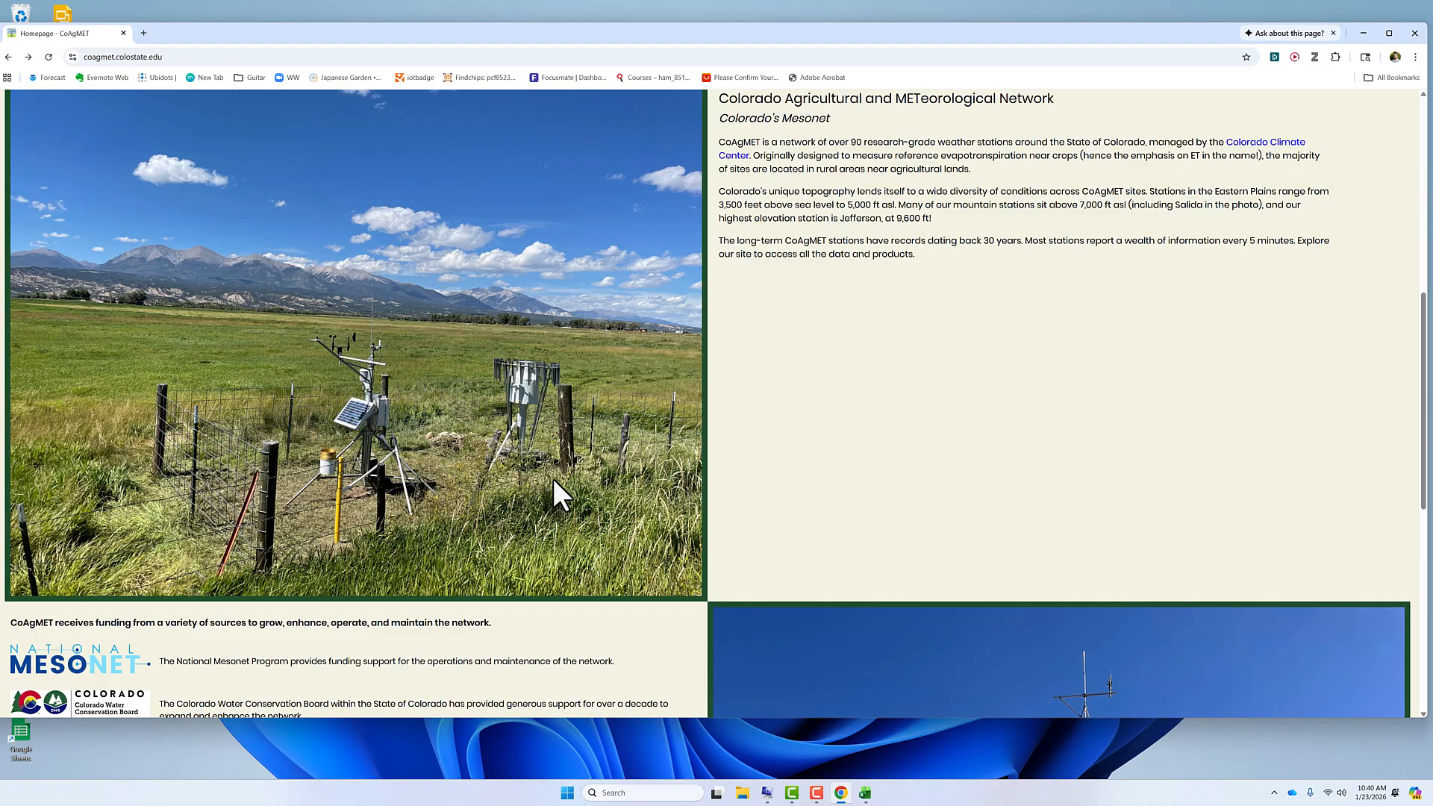
# Shift the browser window slightly to uncover the desktop edge and open the site's Data Access page
pyautogui.moveTo(460, 33); pyautogui.dragTo(526, 41)
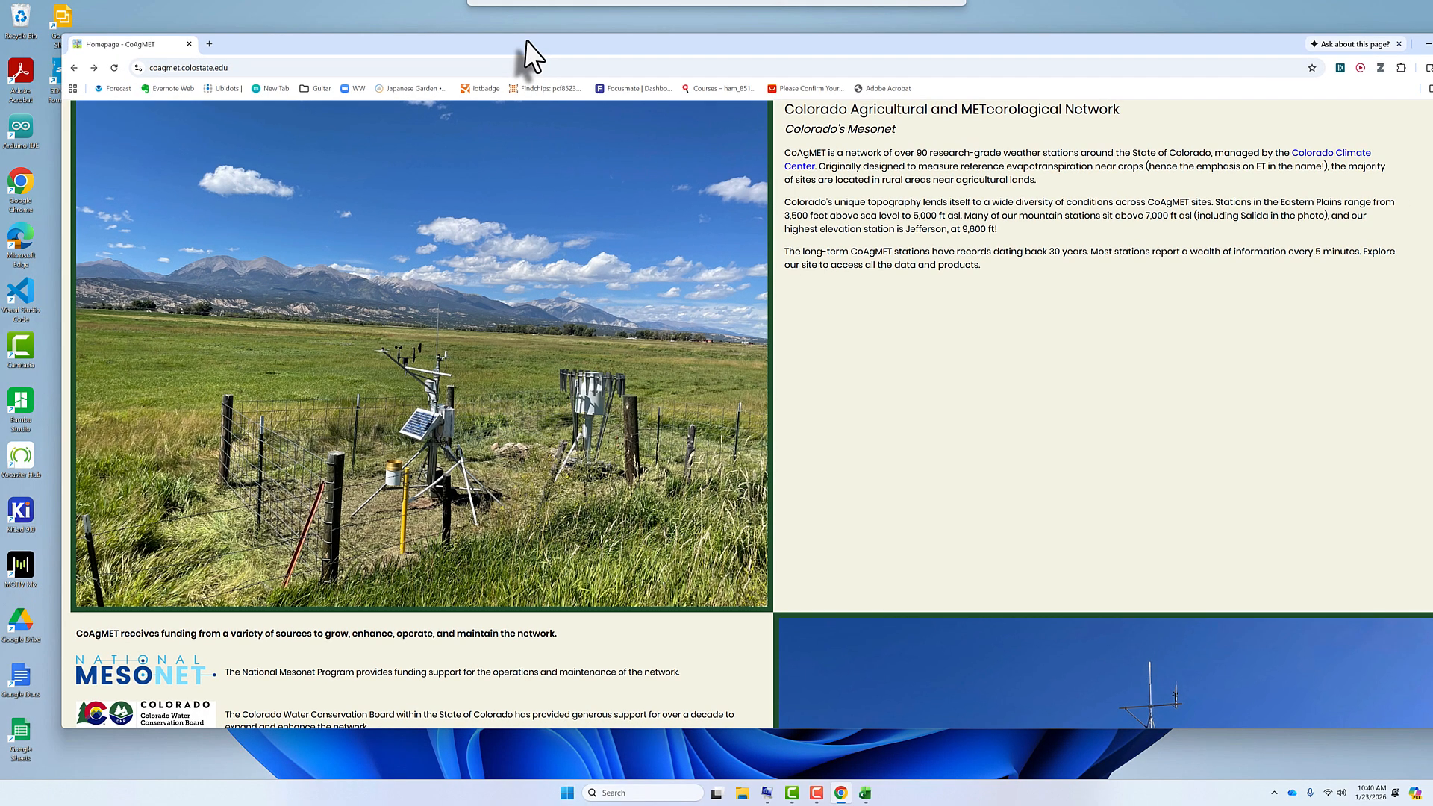
pyautogui.scroll(10, 481, 378)
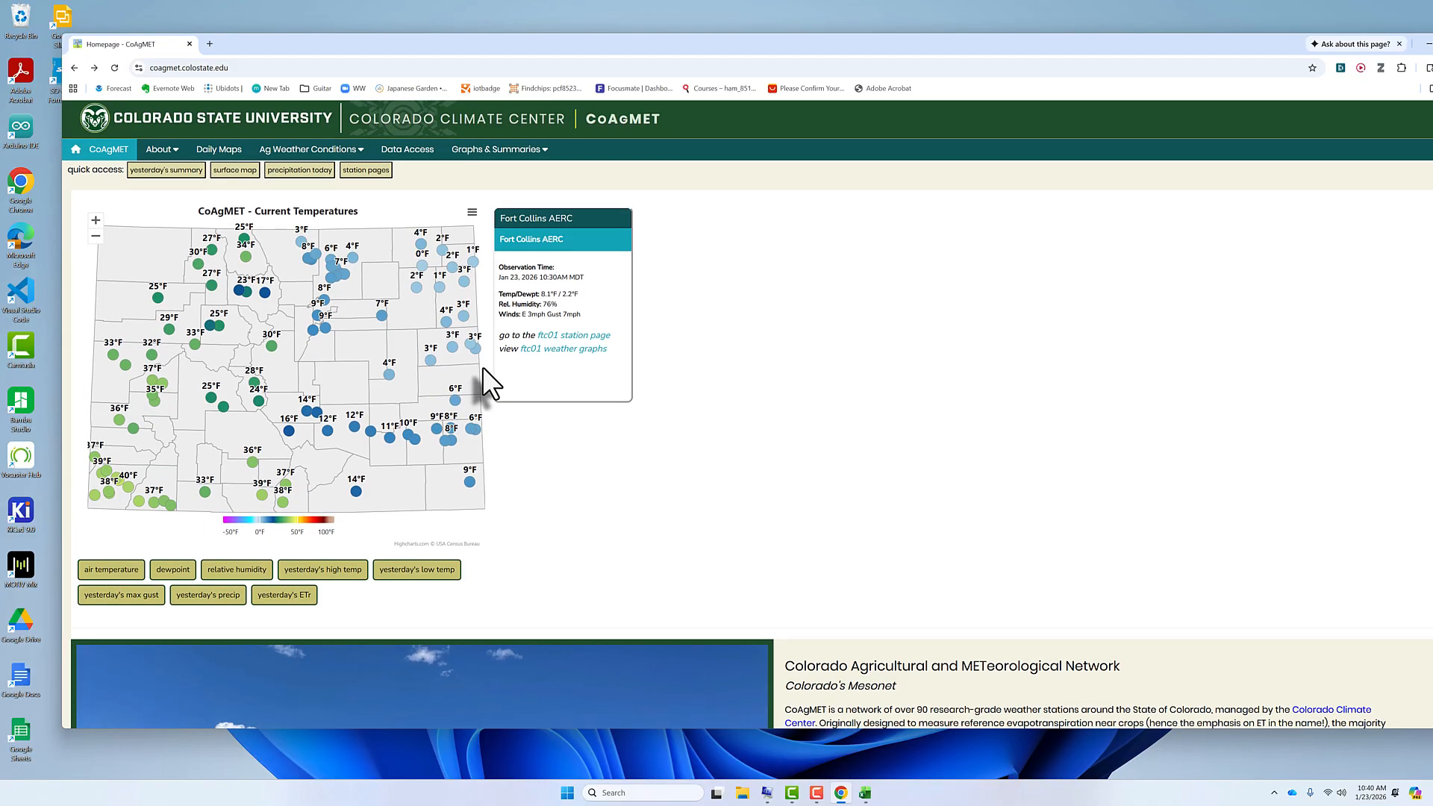
pyautogui.scroll(-2, 482, 366)
pyautogui.scroll(2, 484, 367)
pyautogui.scroll(-2, 484, 368)
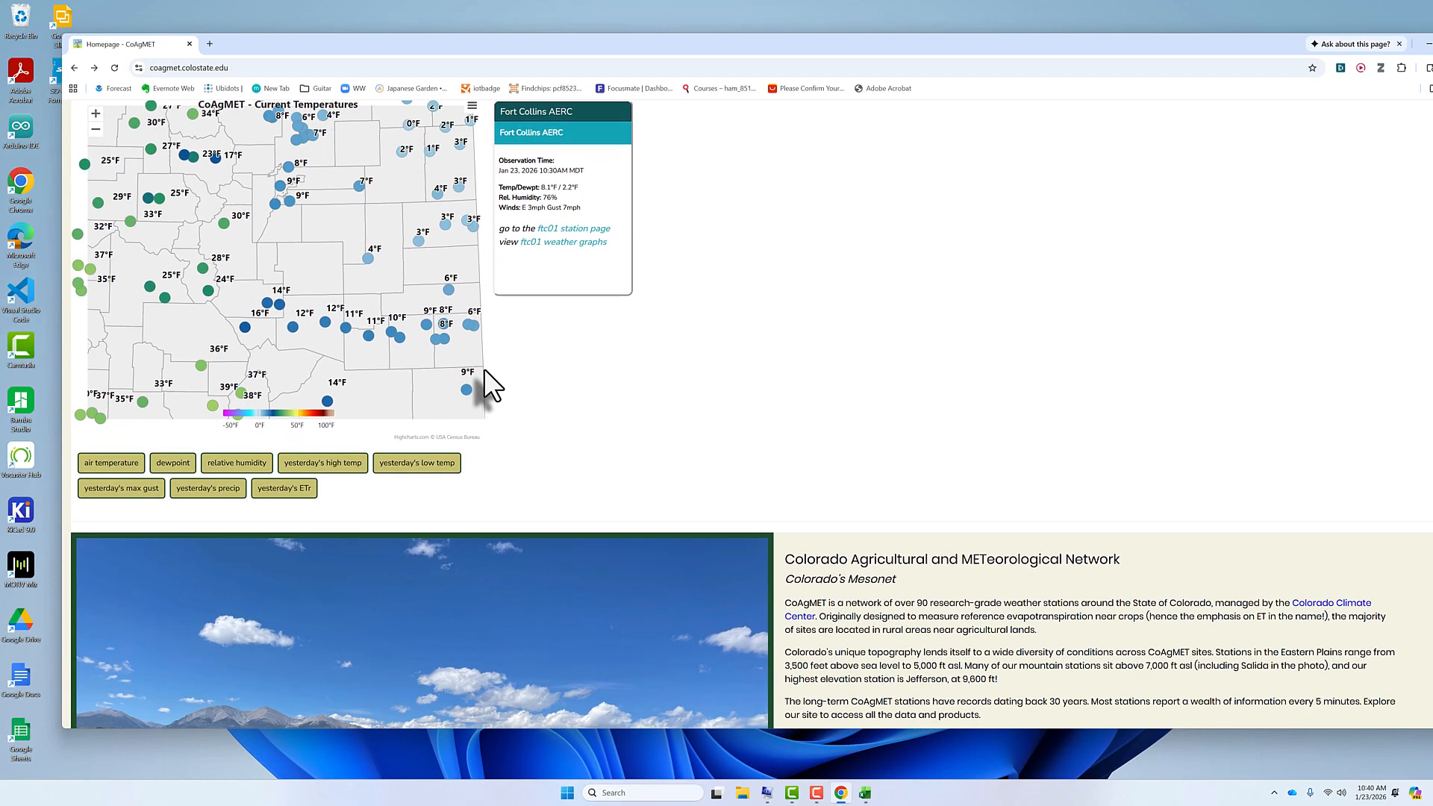
pyautogui.scroll(2, 485, 368)
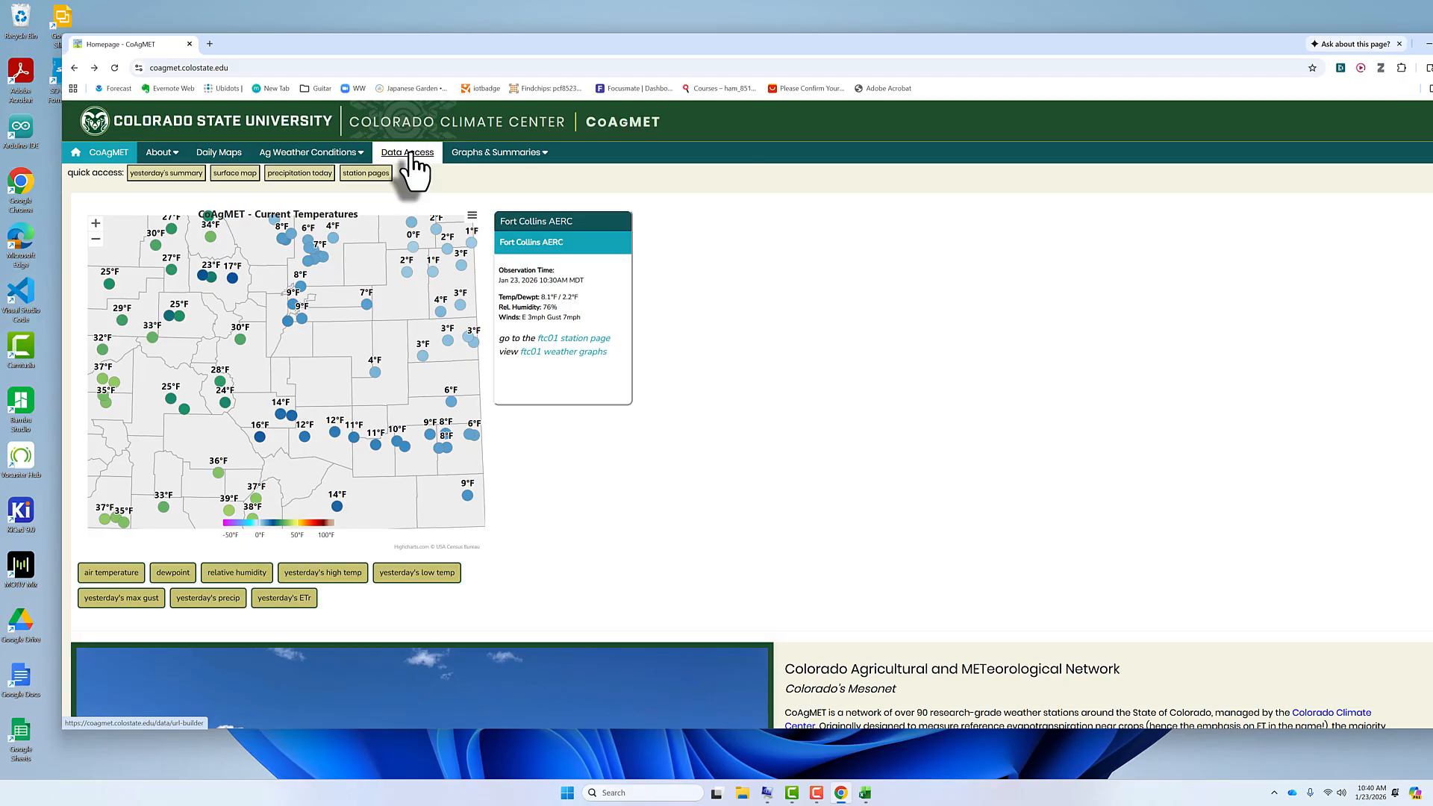
pyautogui.click(411, 167)
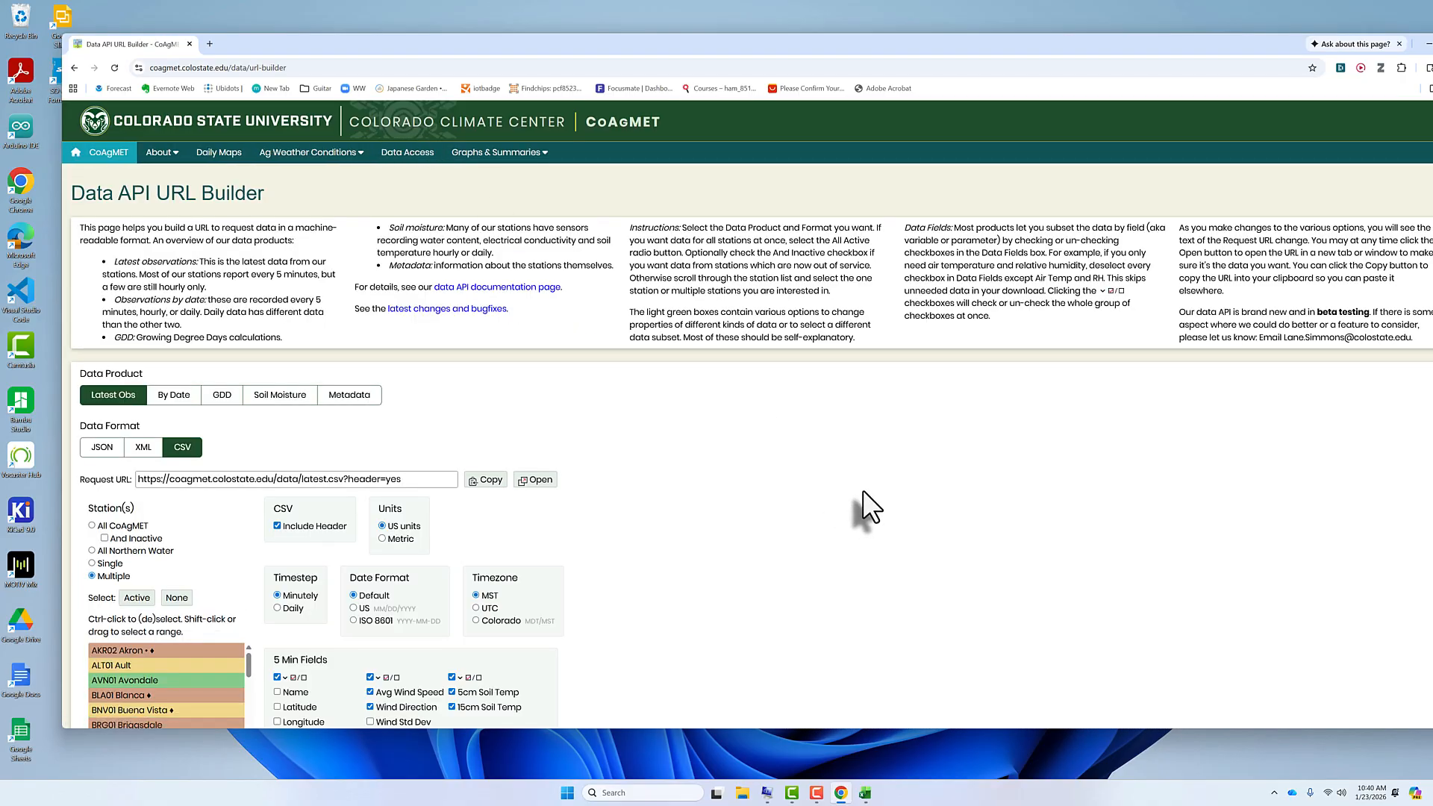
# Choose the By Date data product and limit the request to the single station FTC03 CSU - ARDEC
pyautogui.scroll(-3, 862, 490)
pyautogui.scroll(1, 862, 491)
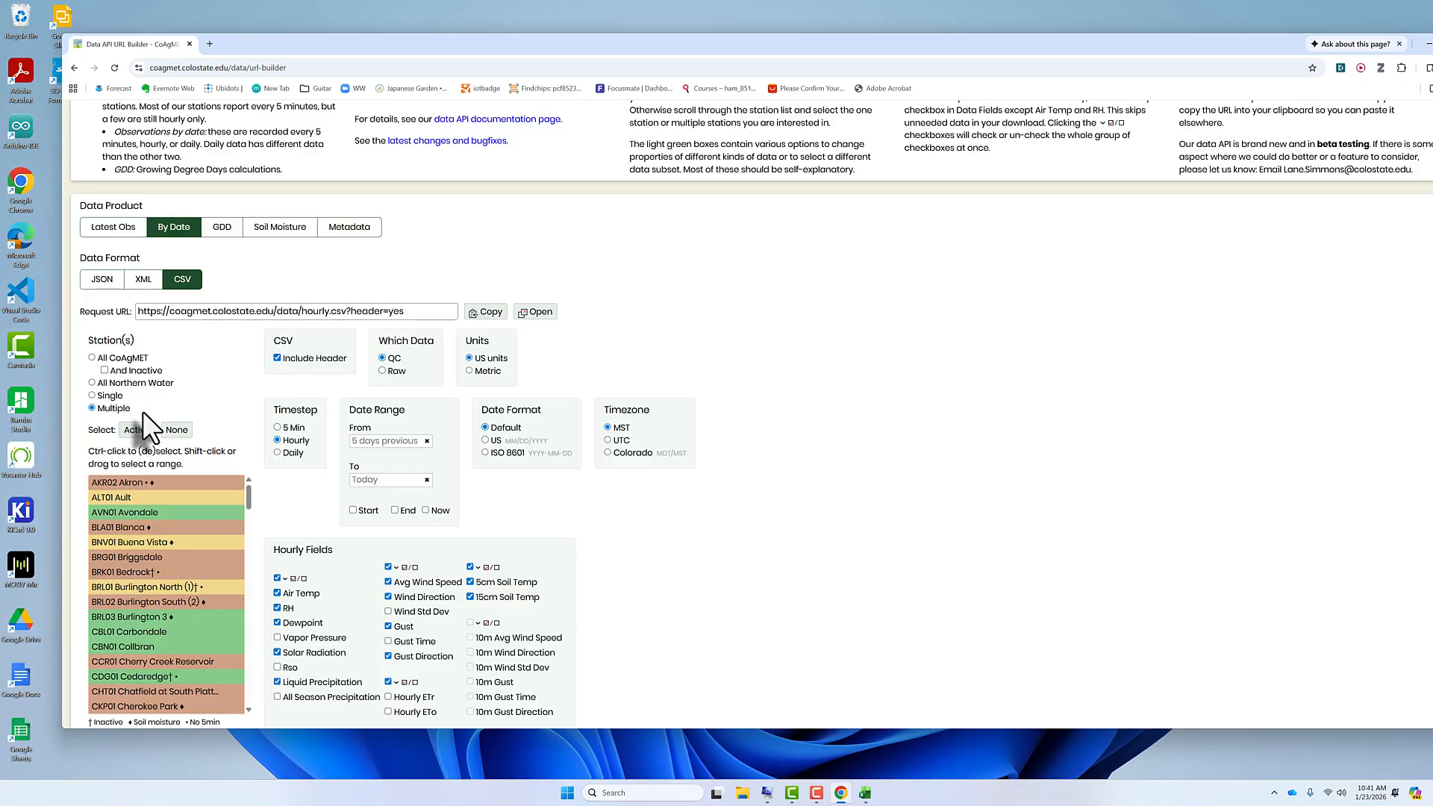
pyautogui.click(93, 395)
pyautogui.moveTo(247, 496); pyautogui.dragTo(250, 542)
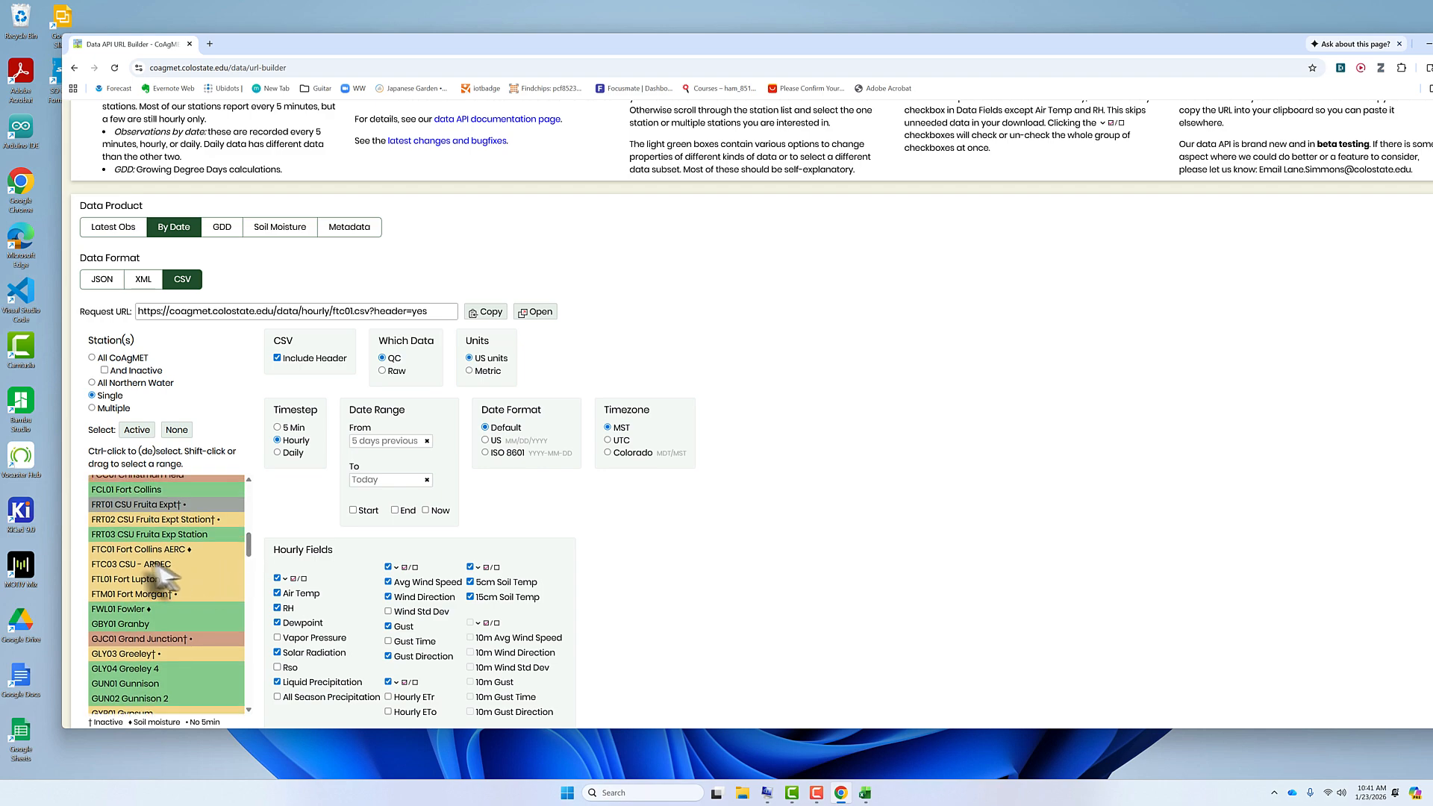
pyautogui.click(113, 562)
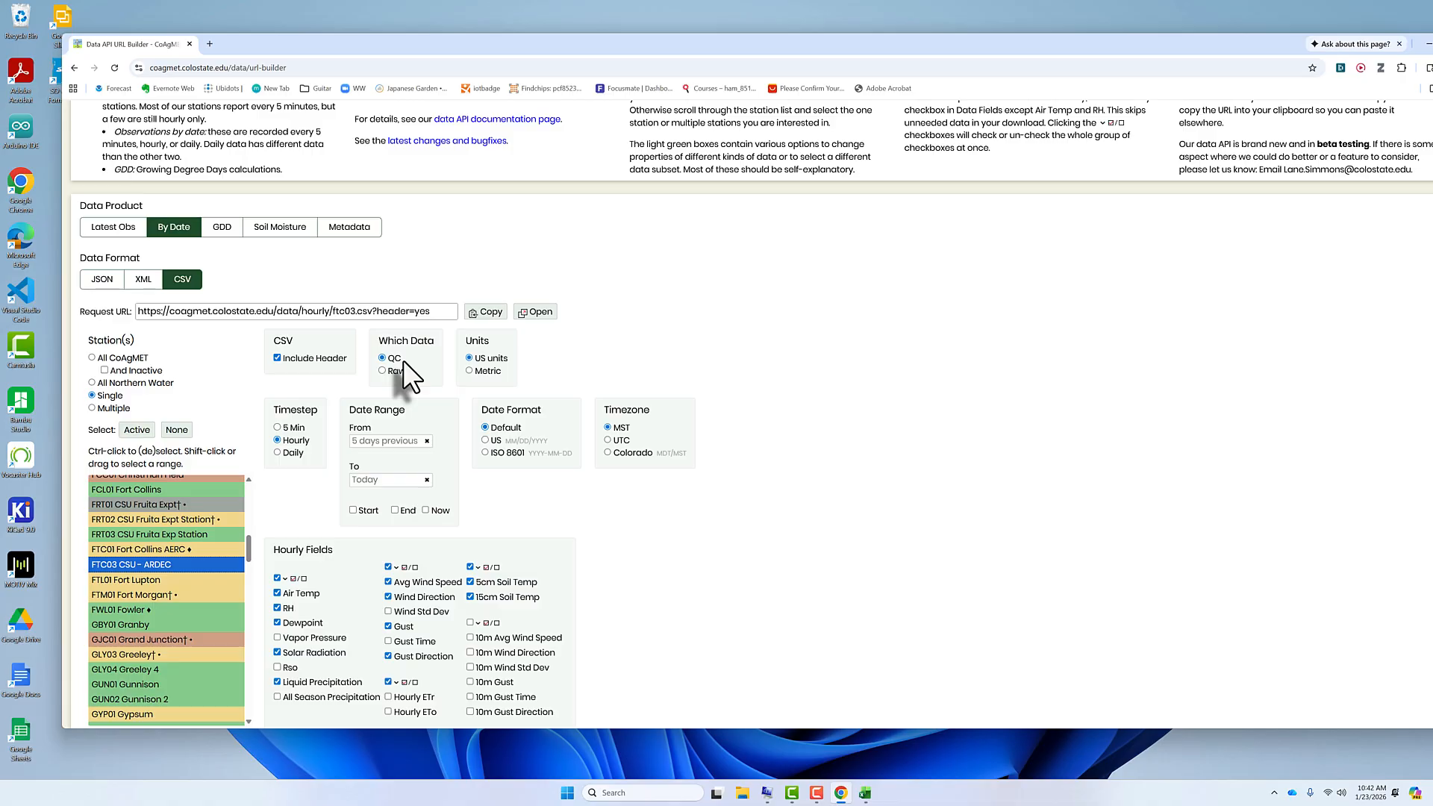
# Set the request to metric units with a daily timestep
pyautogui.click(468, 371)
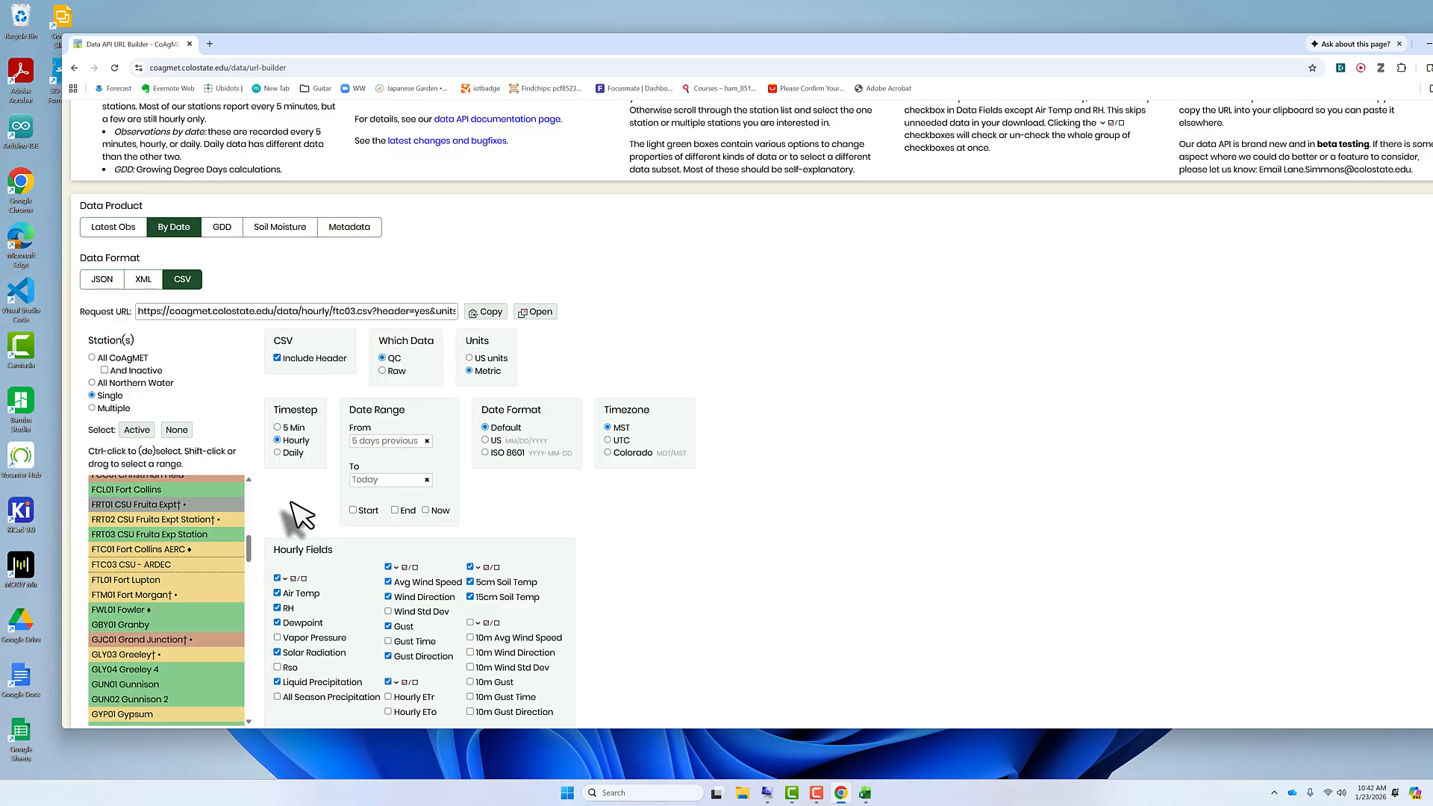
pyautogui.click(278, 453)
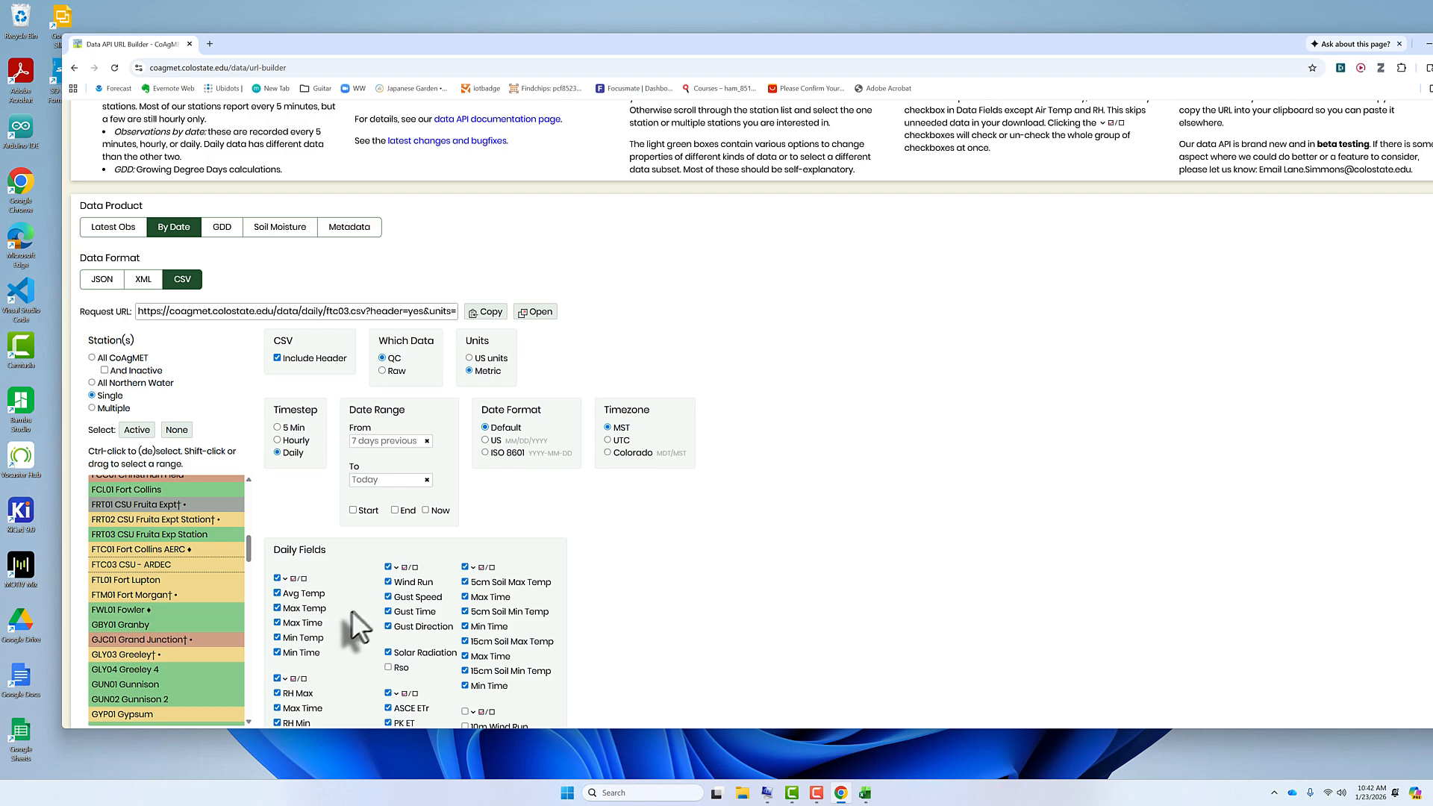
pyautogui.click(278, 440)
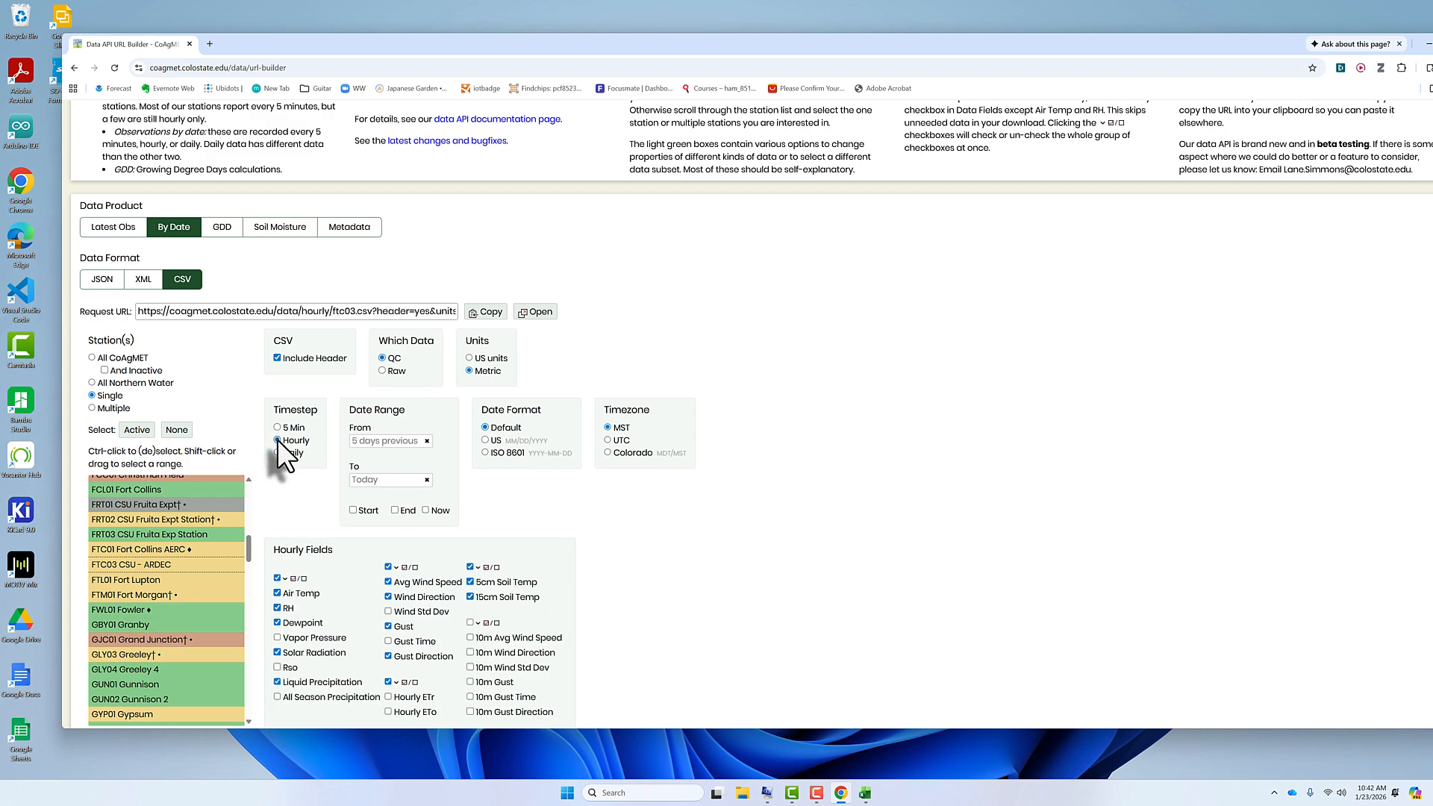
pyautogui.click(276, 453)
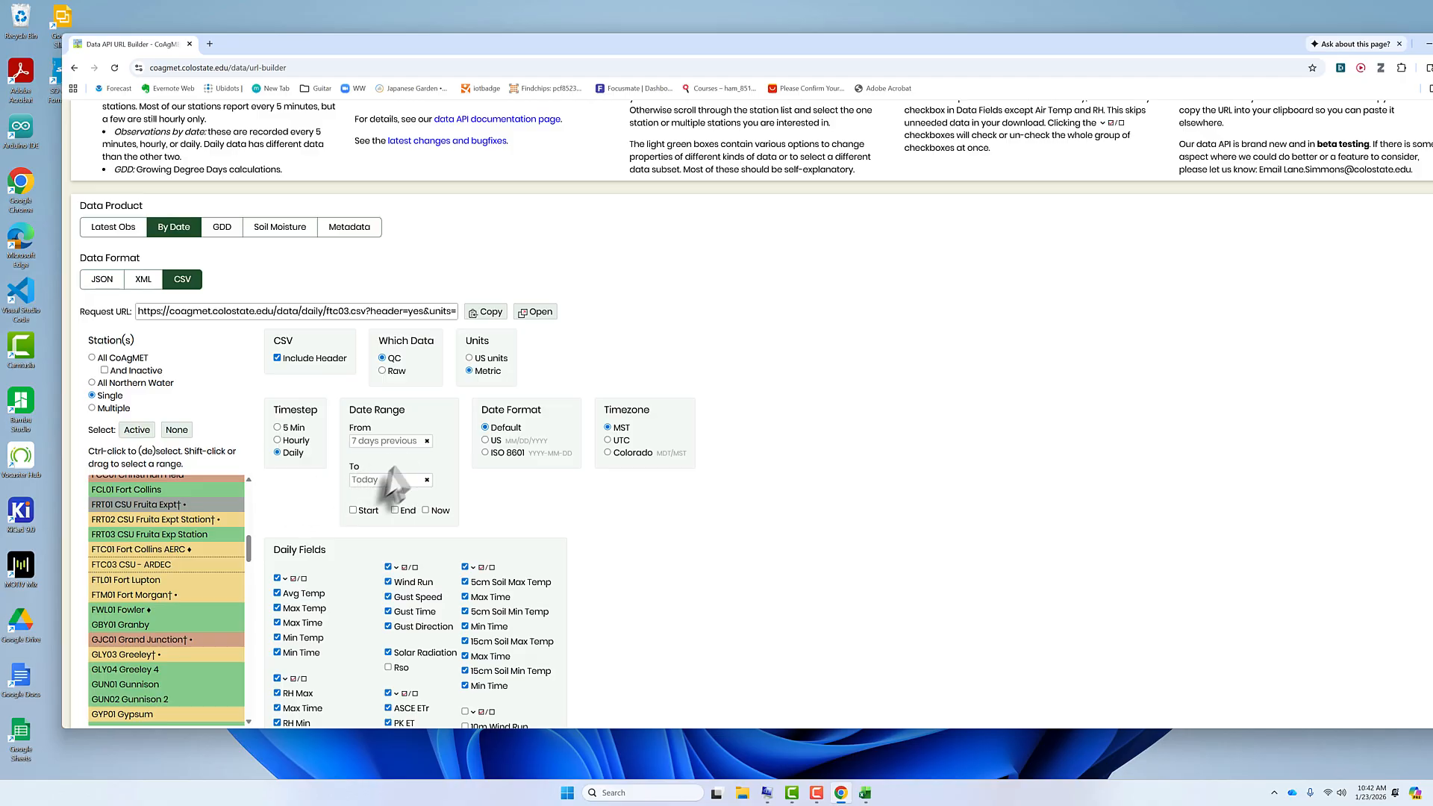
# Set the start of the date range to 05/01/2025
pyautogui.click(409, 442)
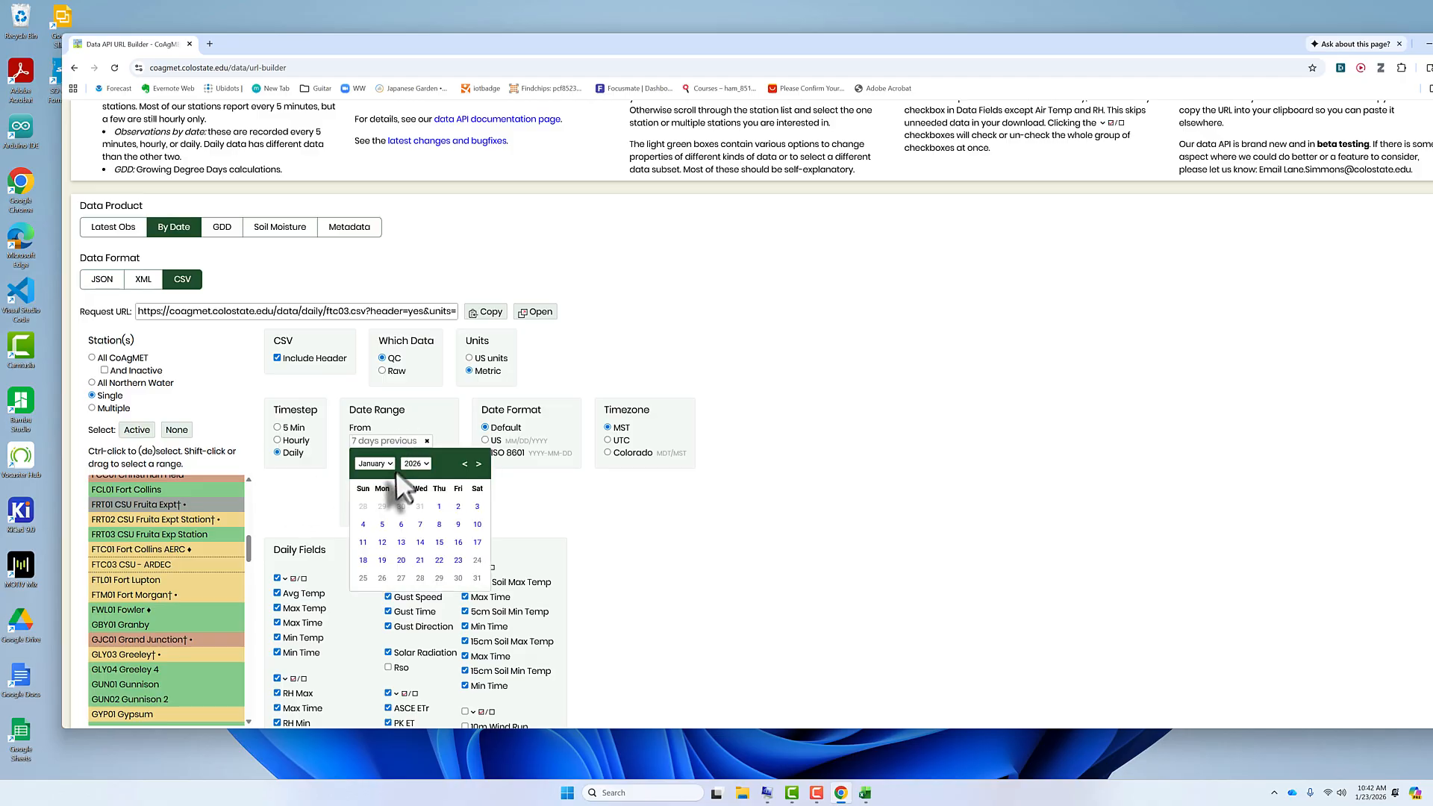
pyautogui.click(418, 465)
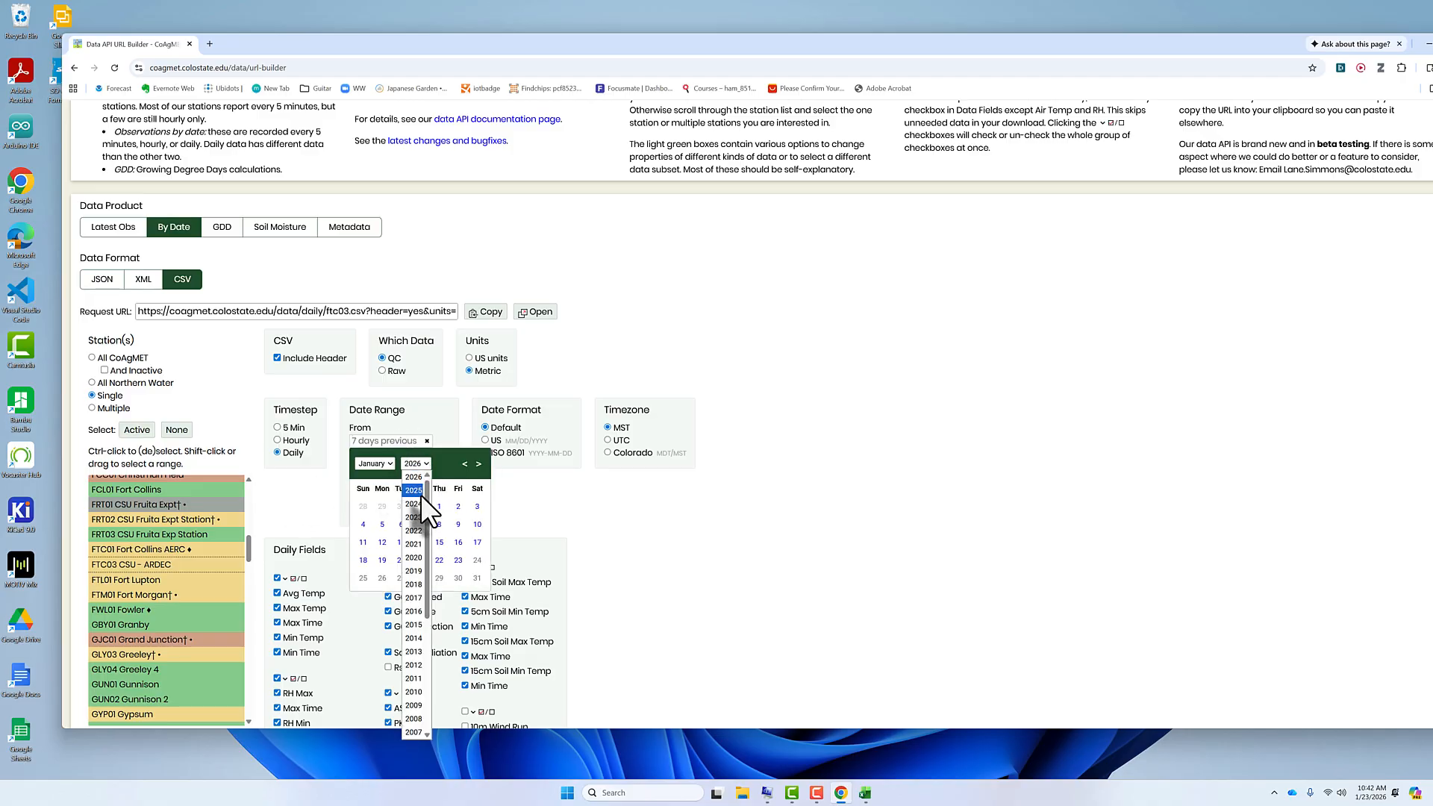
pyautogui.click(419, 493)
pyautogui.click(394, 463)
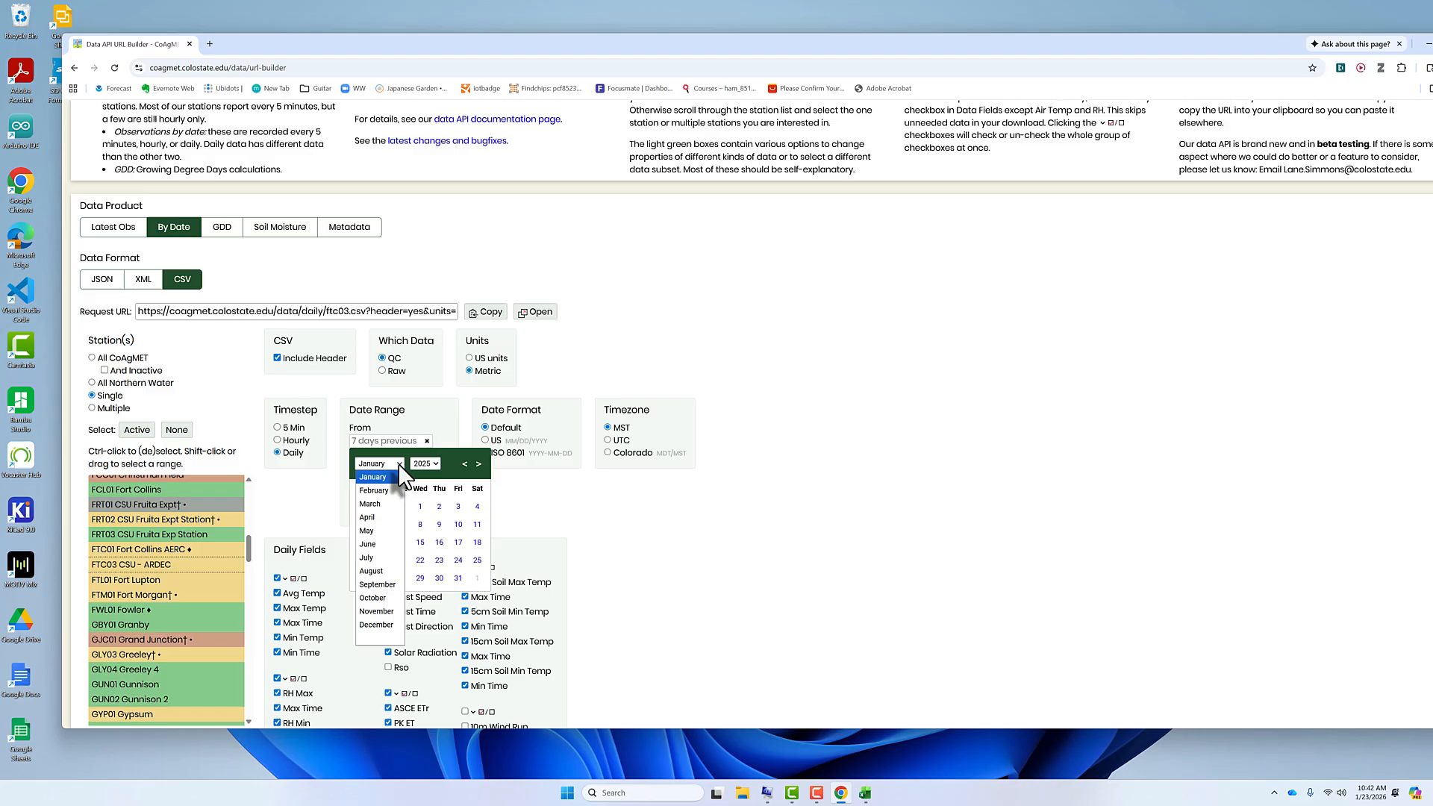
pyautogui.click(368, 530)
pyautogui.click(440, 508)
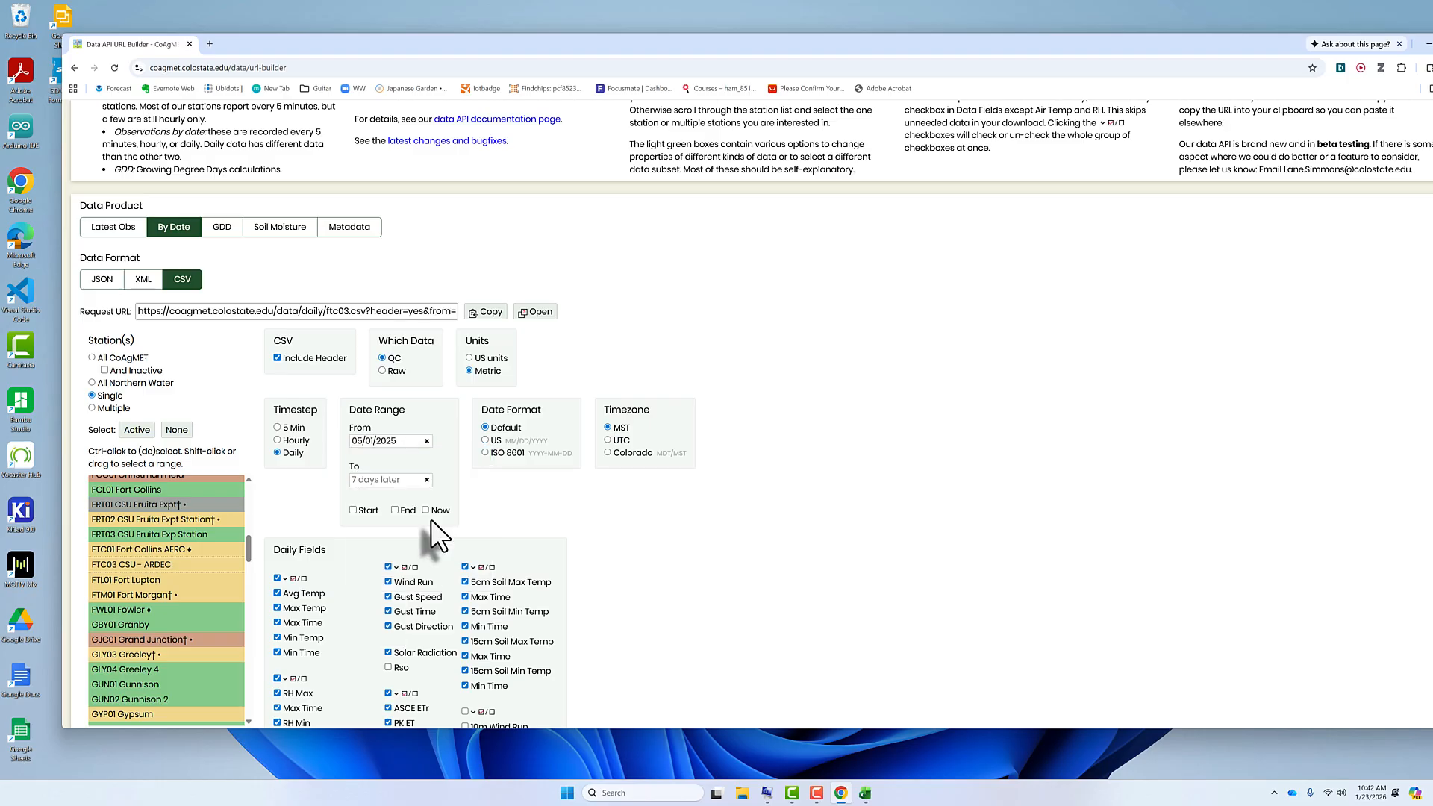
# Set the end of the date range to 10/01/2025
pyautogui.click(412, 482)
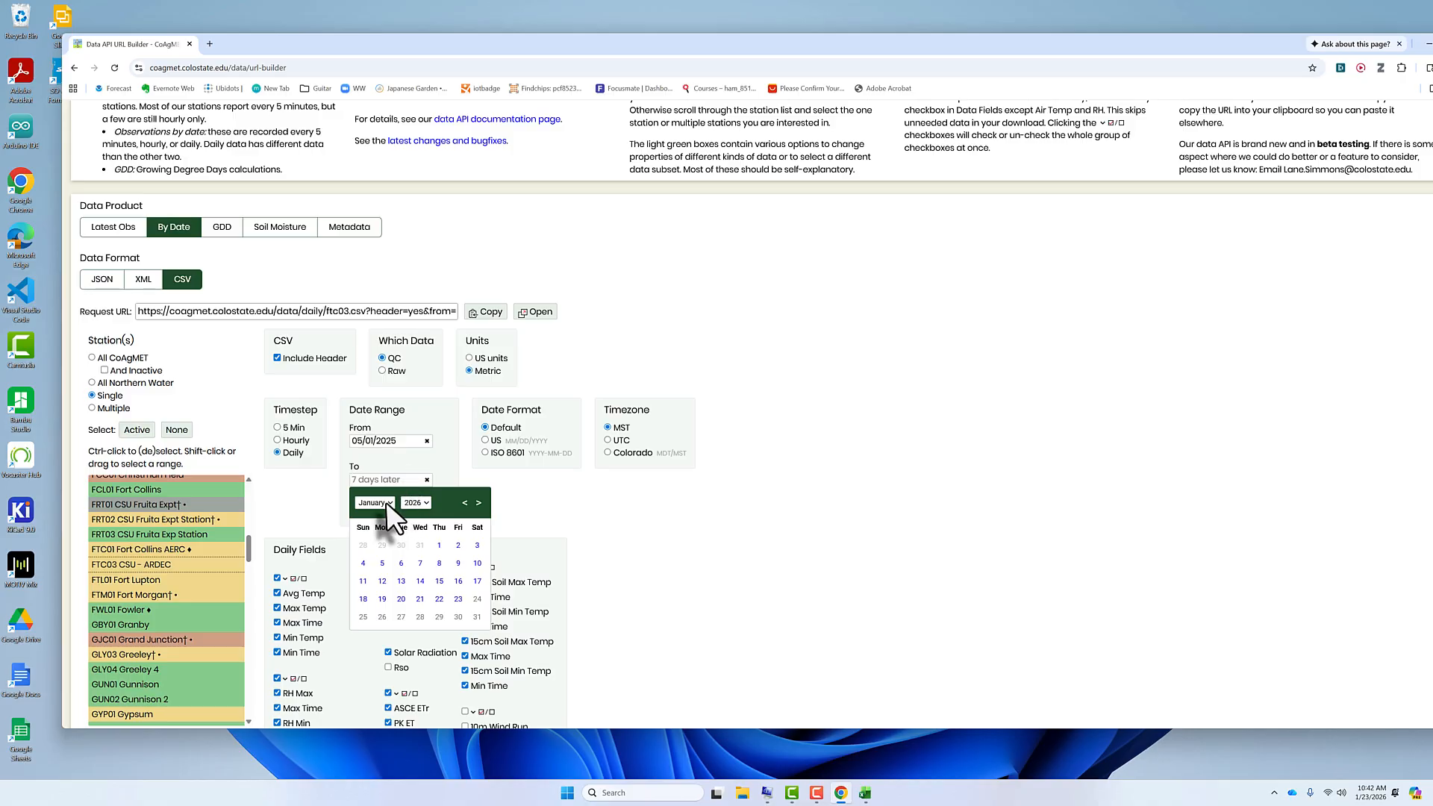
pyautogui.click(423, 502)
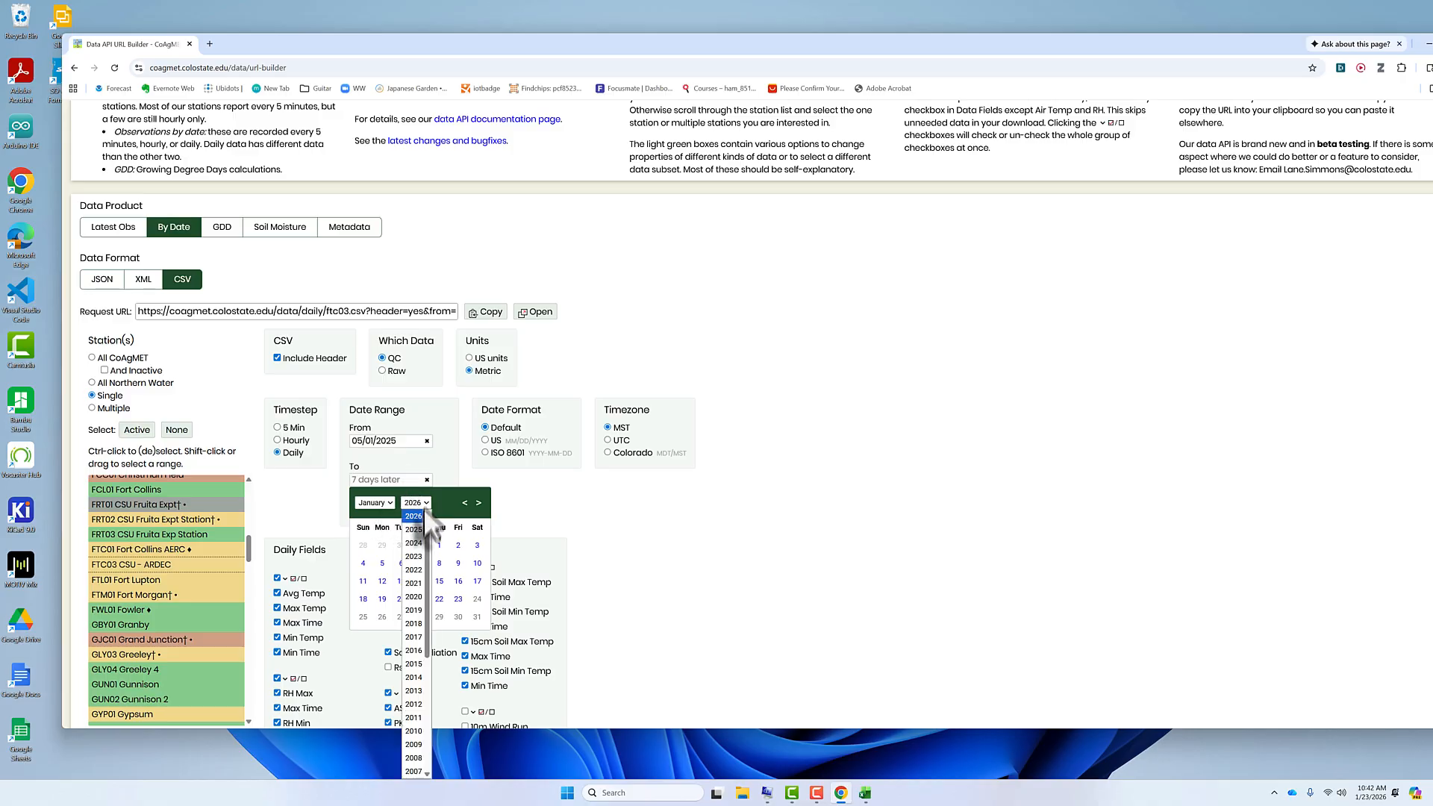
pyautogui.click(420, 529)
pyautogui.click(400, 500)
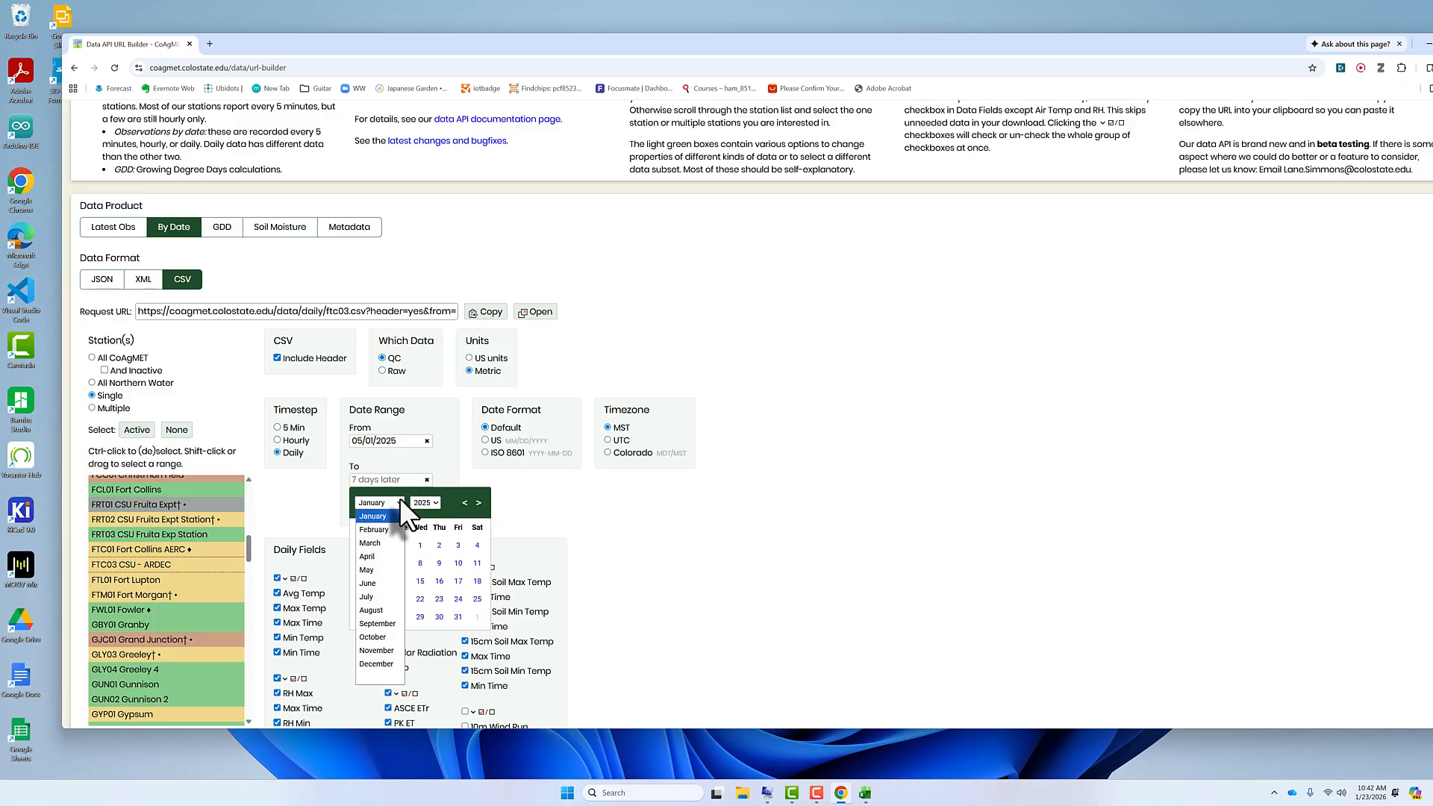
pyautogui.click(387, 636)
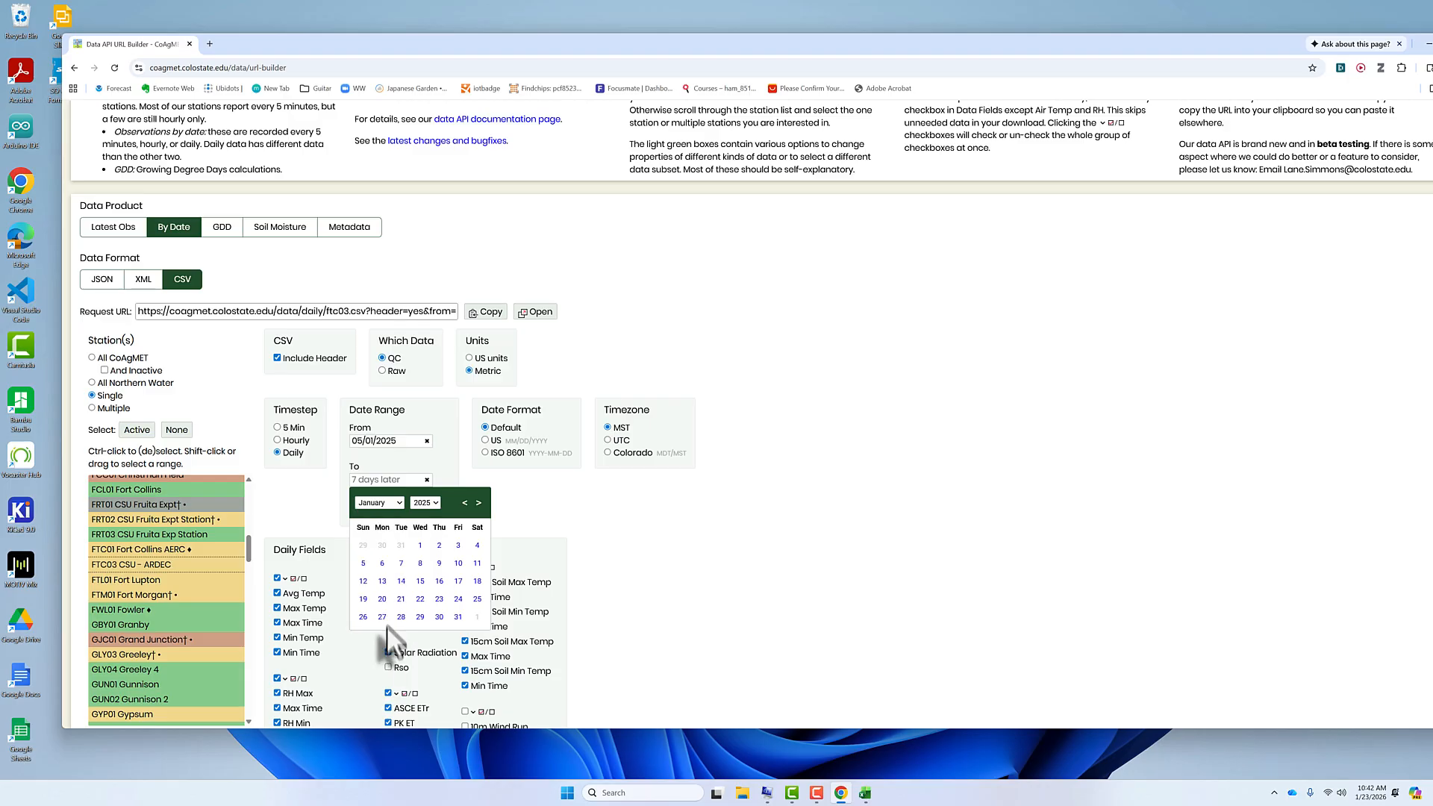
pyautogui.click(419, 543)
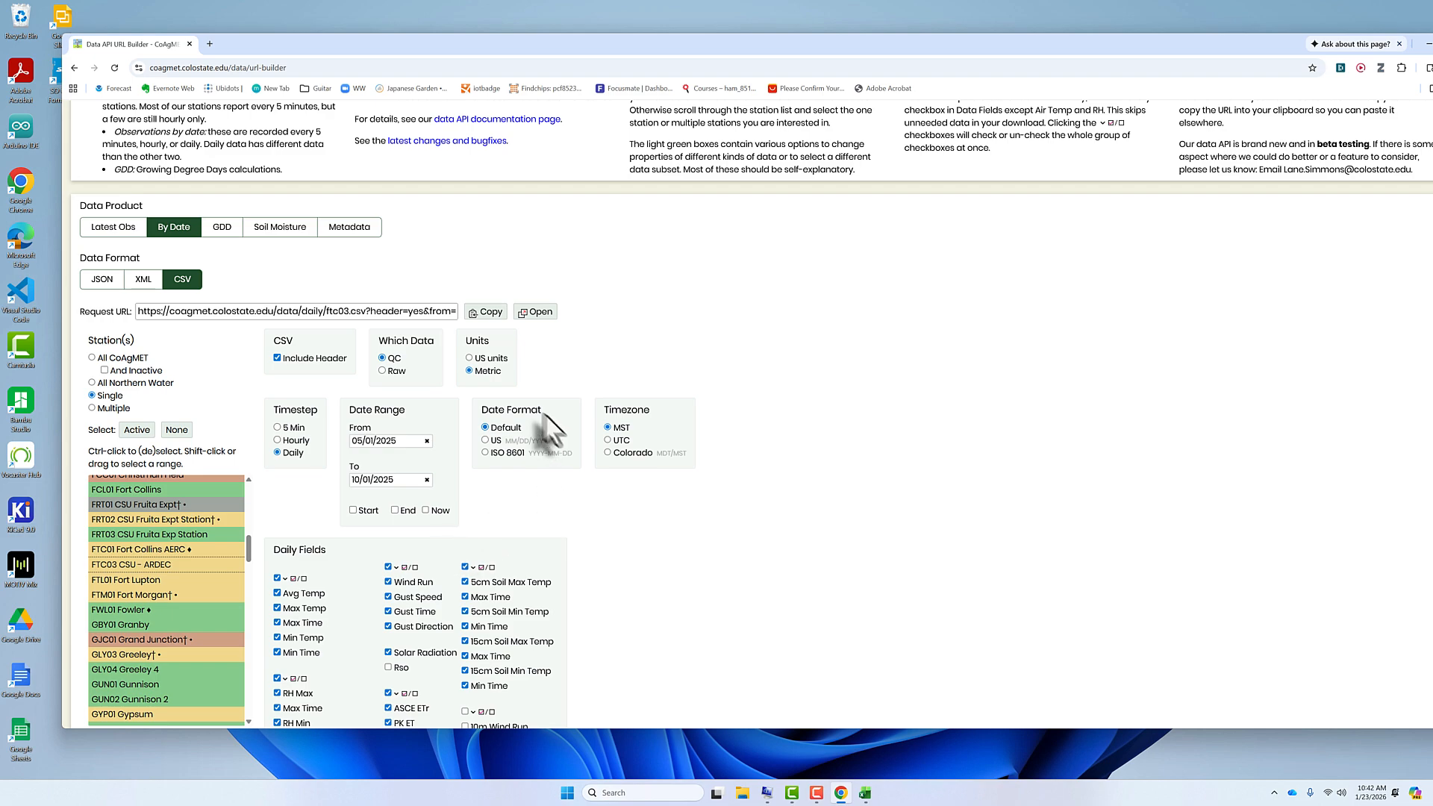
# Set the date format to ISO 8601 and bring the full list of daily fields into view
pyautogui.click(485, 451)
pyautogui.scroll(1, 578, 504)
pyautogui.scroll(-3, 576, 503)
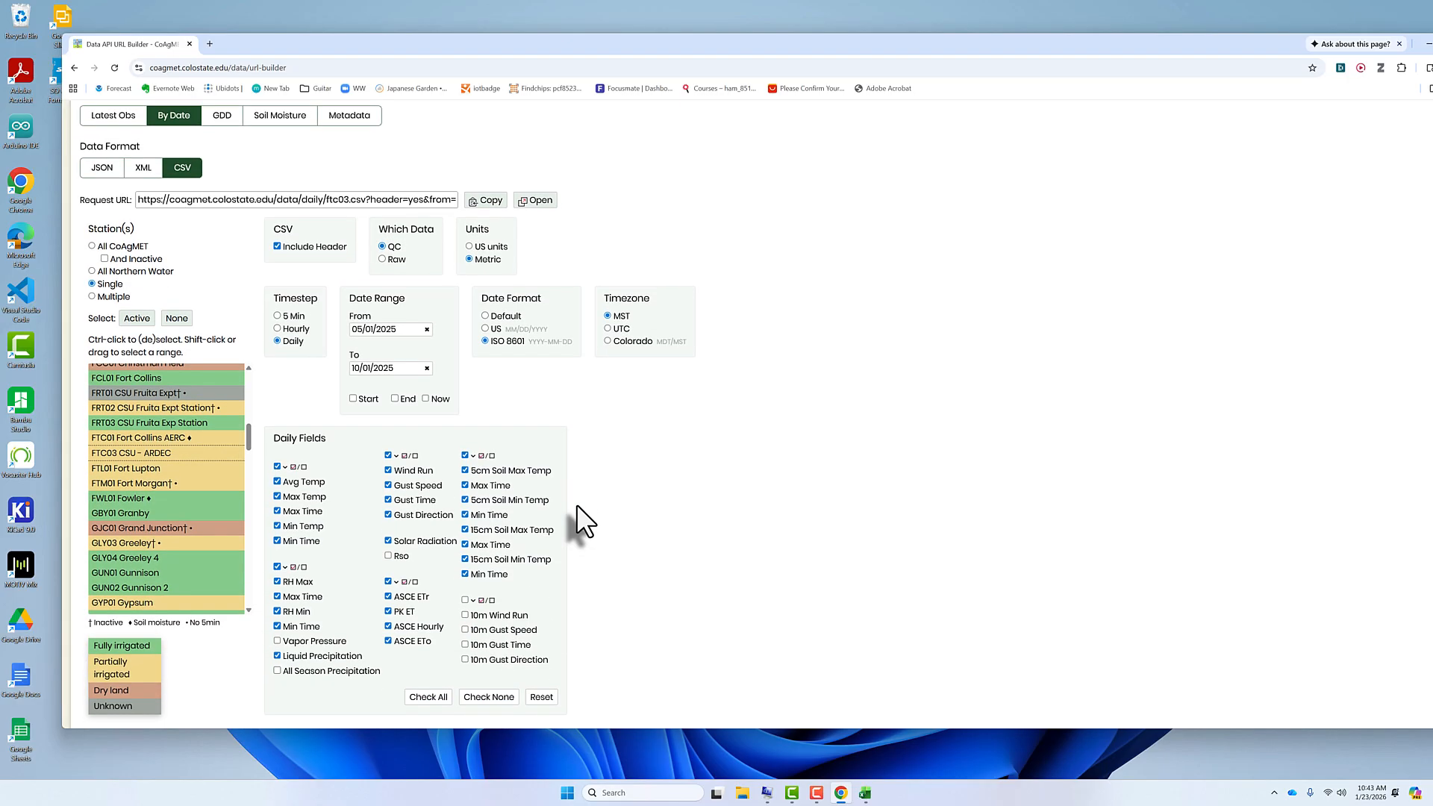
# Toggle all daily fields on and off, leaving every field in the list unselected
pyautogui.scroll(-1, 576, 504)
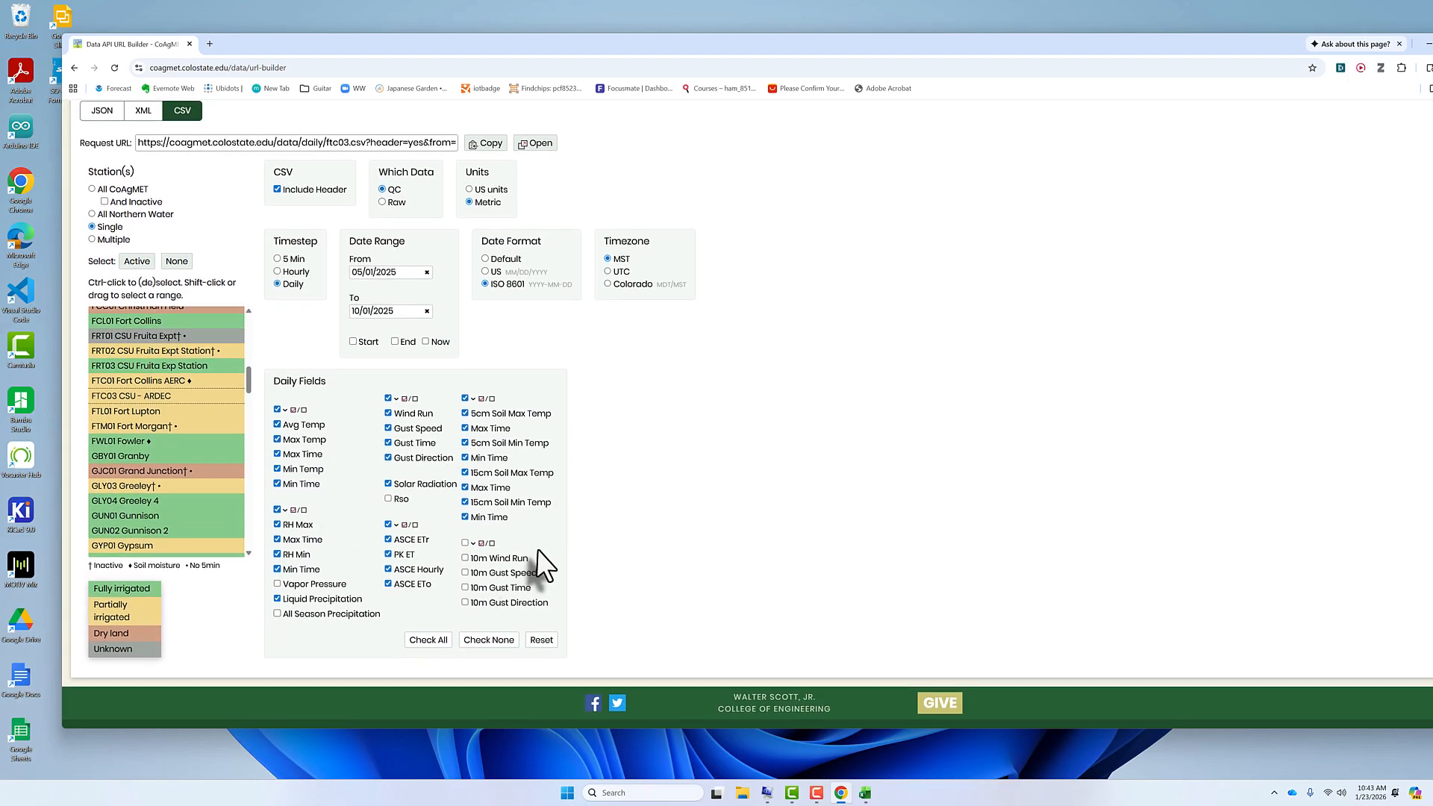
pyautogui.scroll(-2, 539, 564)
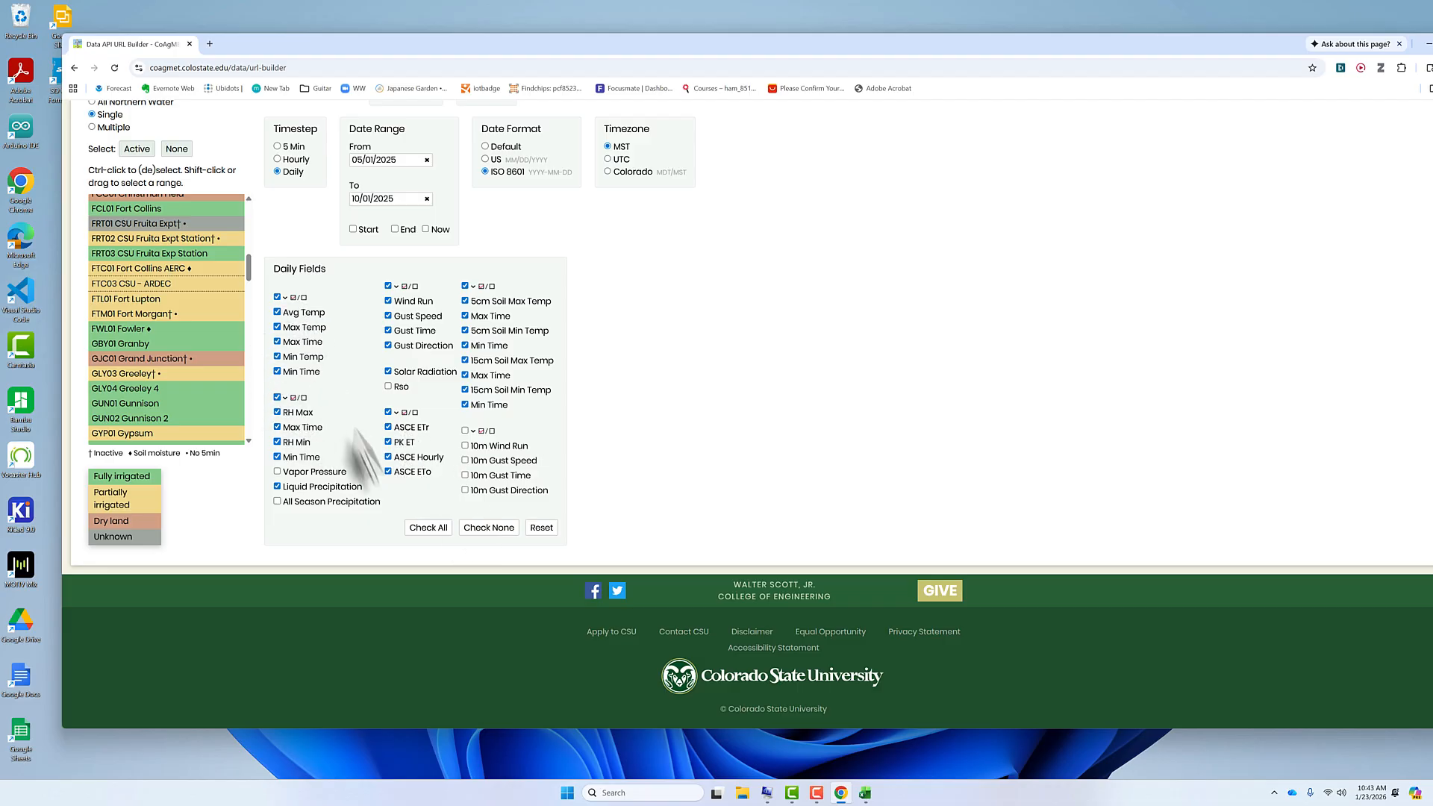
pyautogui.click(433, 528)
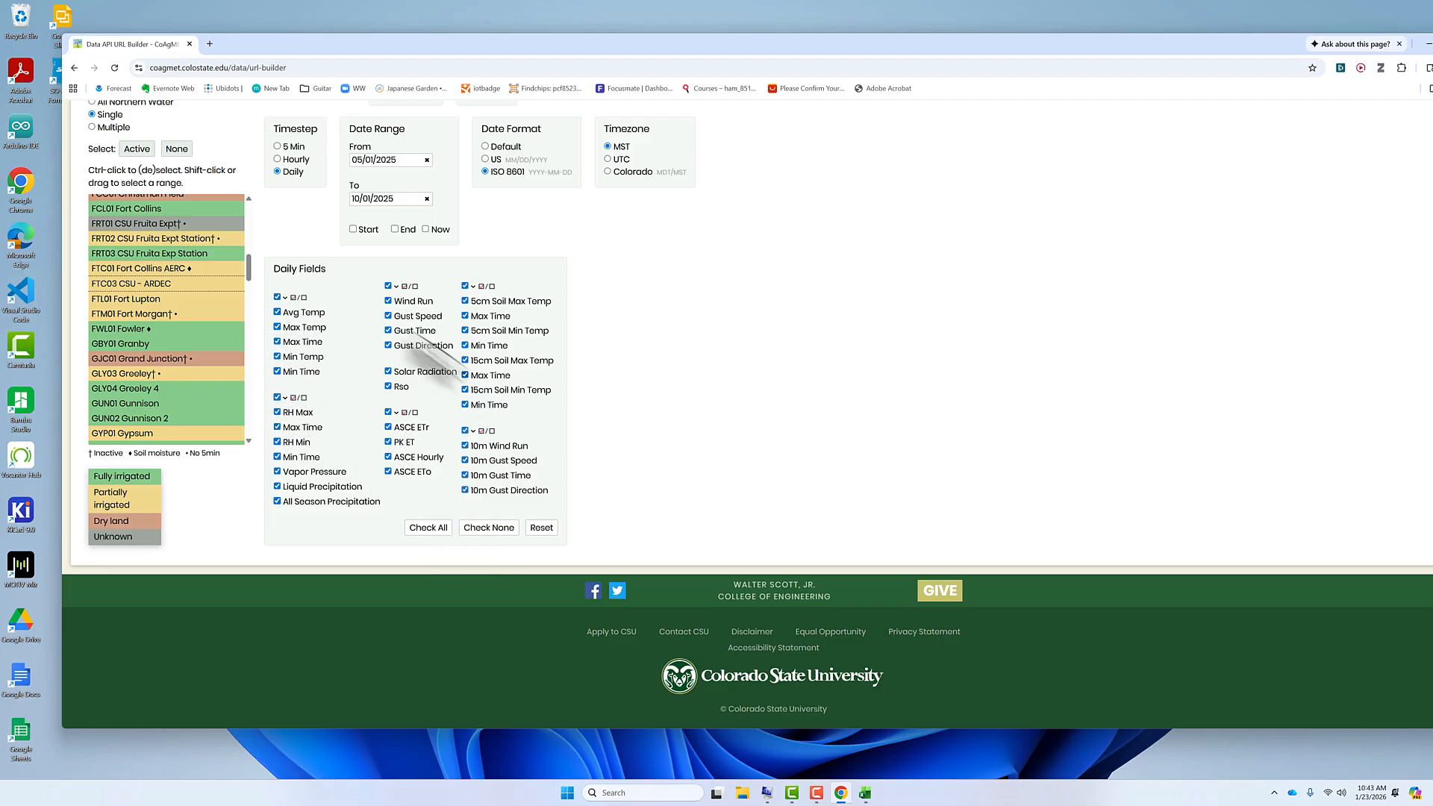
pyautogui.click(496, 528)
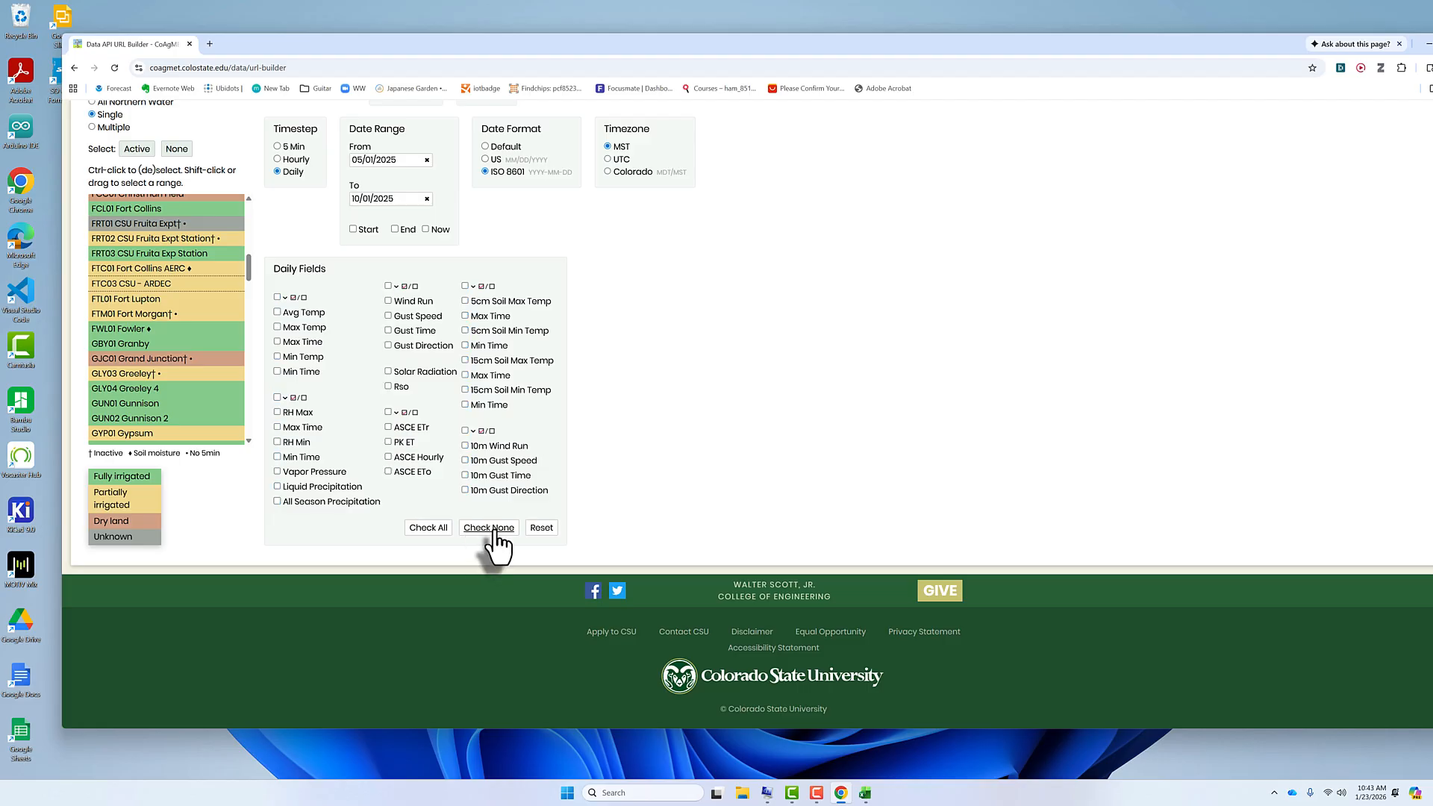
pyautogui.click(439, 526)
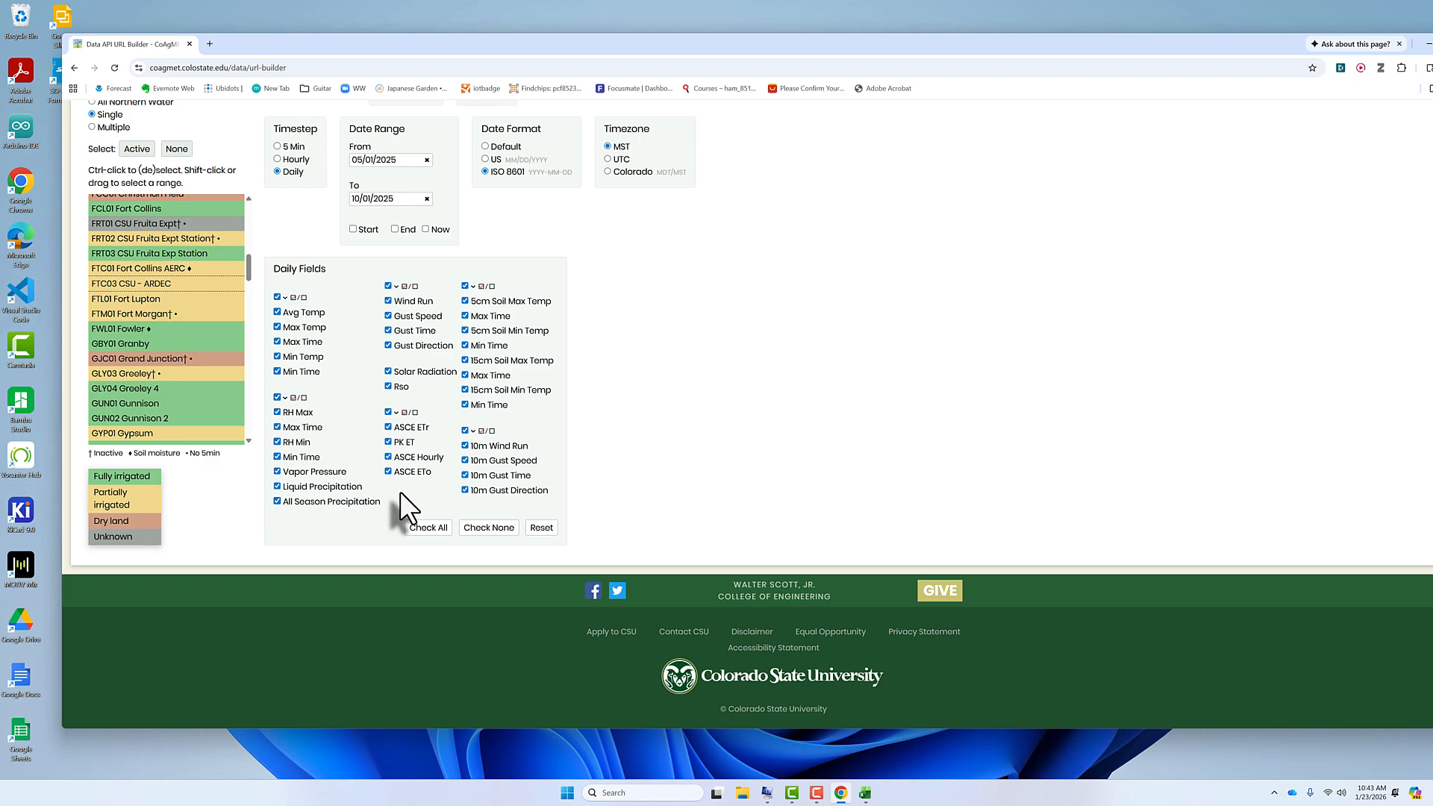
pyautogui.click(477, 527)
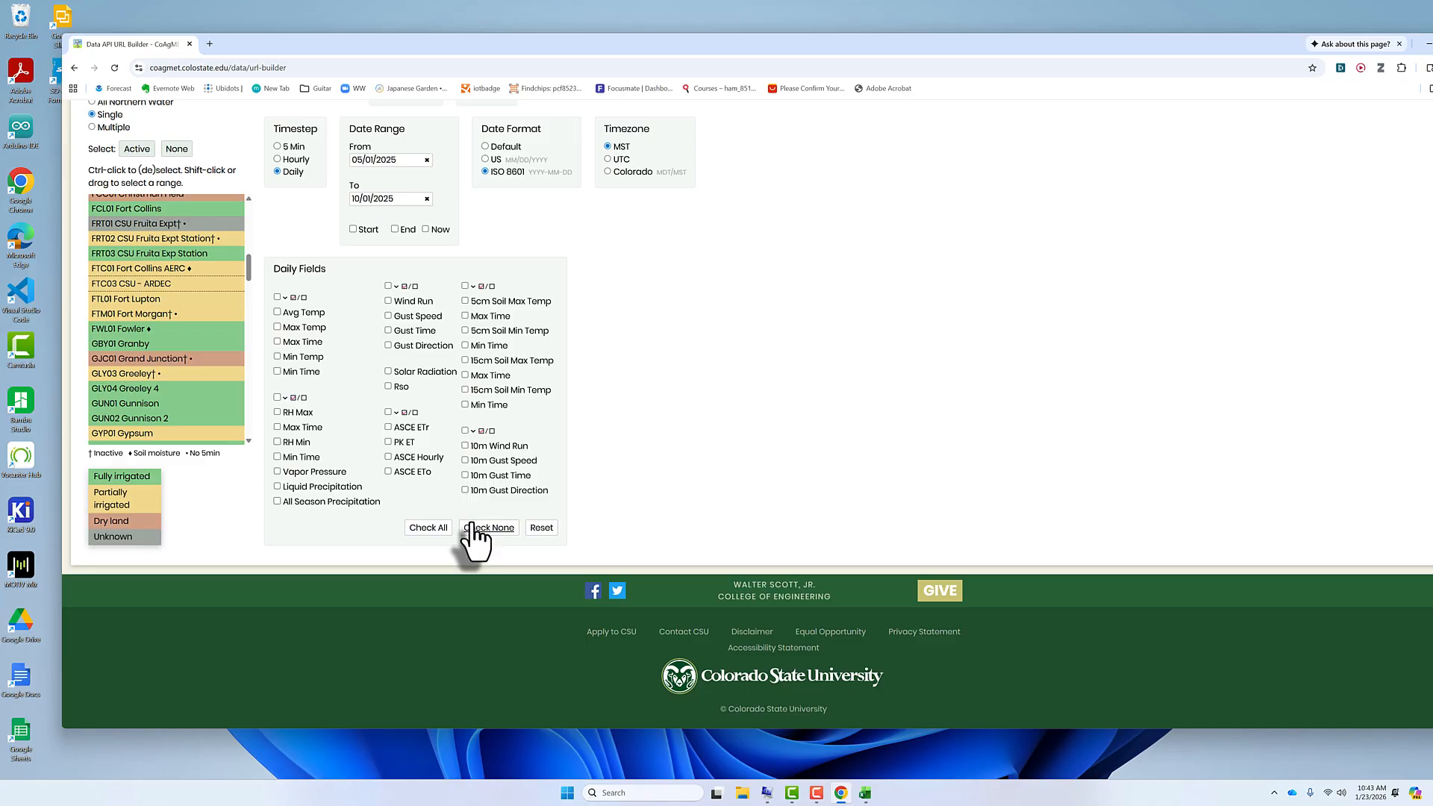
# Select the daily fields Max Temp, Min Temp, Vapor Pressure, Liquid Precipitation, Wind Run, Solar Radiation, Rso, ASCE ETr, PK ET, ASCE Hourly and ASCE ETo
pyautogui.click(277, 327)
pyautogui.click(276, 357)
pyautogui.click(278, 471)
pyautogui.click(278, 486)
pyautogui.click(388, 371)
pyautogui.click(389, 427)
# Open the request's CSV output, look through the daily records from start to end, and close the output again
pyautogui.scroll(5, 610, 473)
pyautogui.scroll(-1, 611, 473)
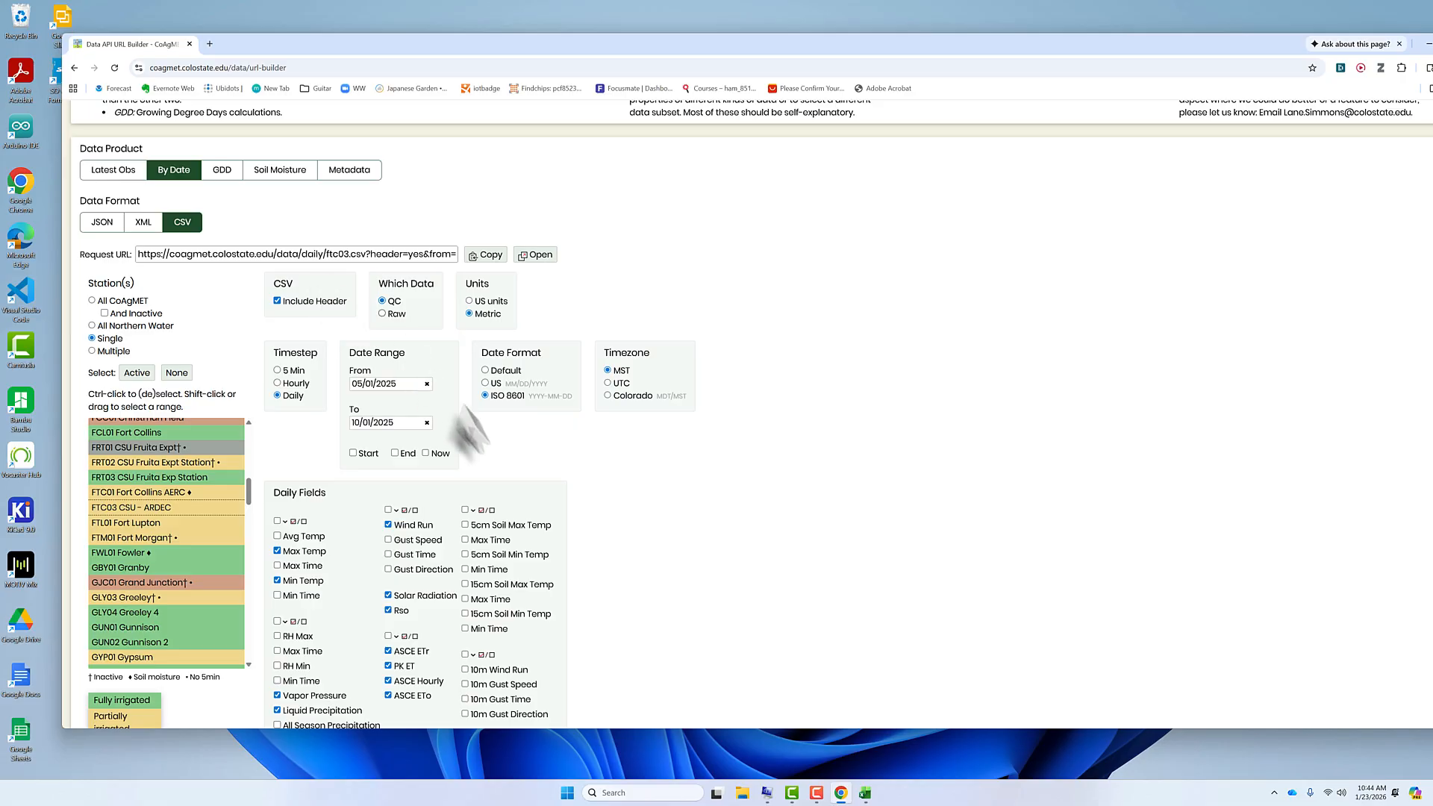
pyautogui.click(535, 256)
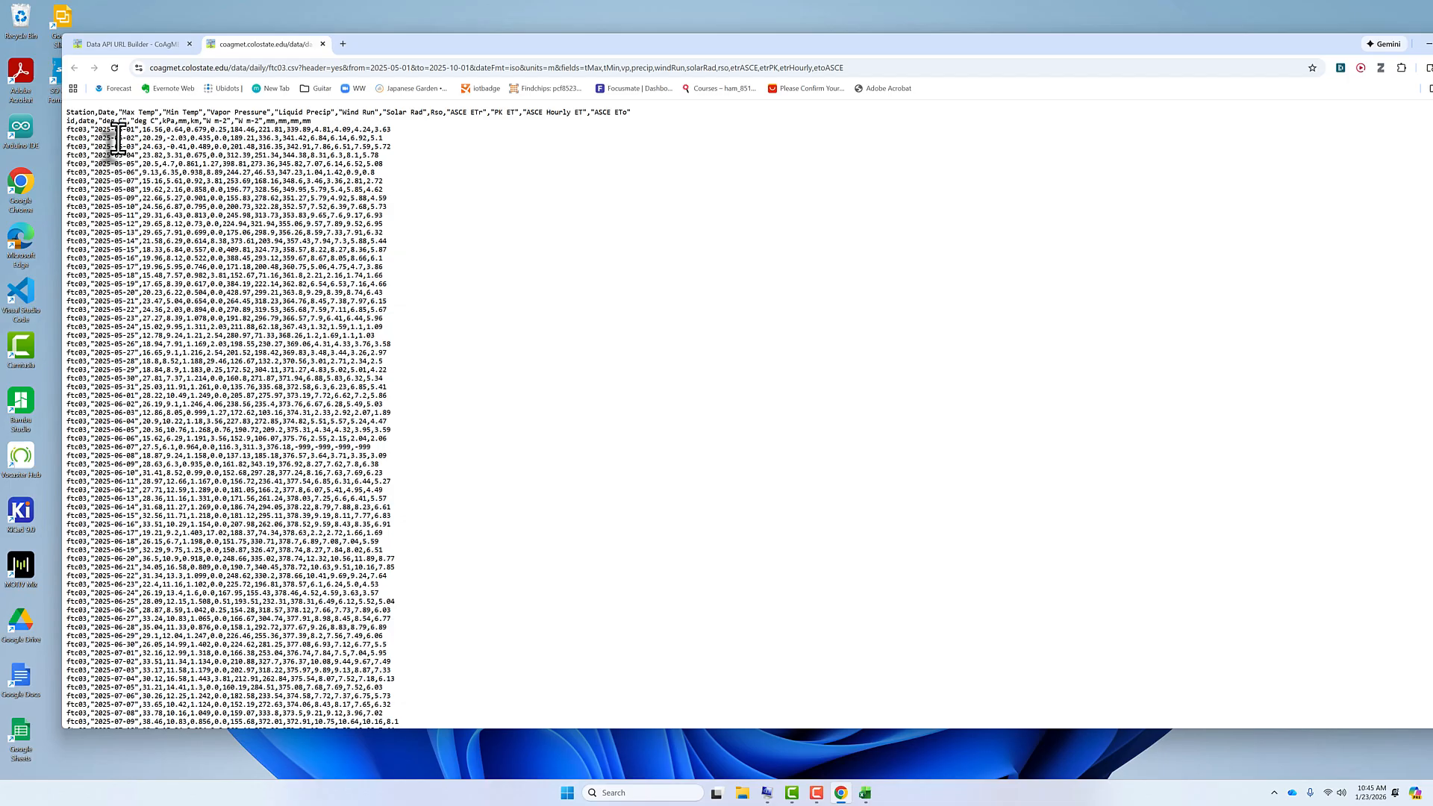
pyautogui.scroll(-3, 159, 369)
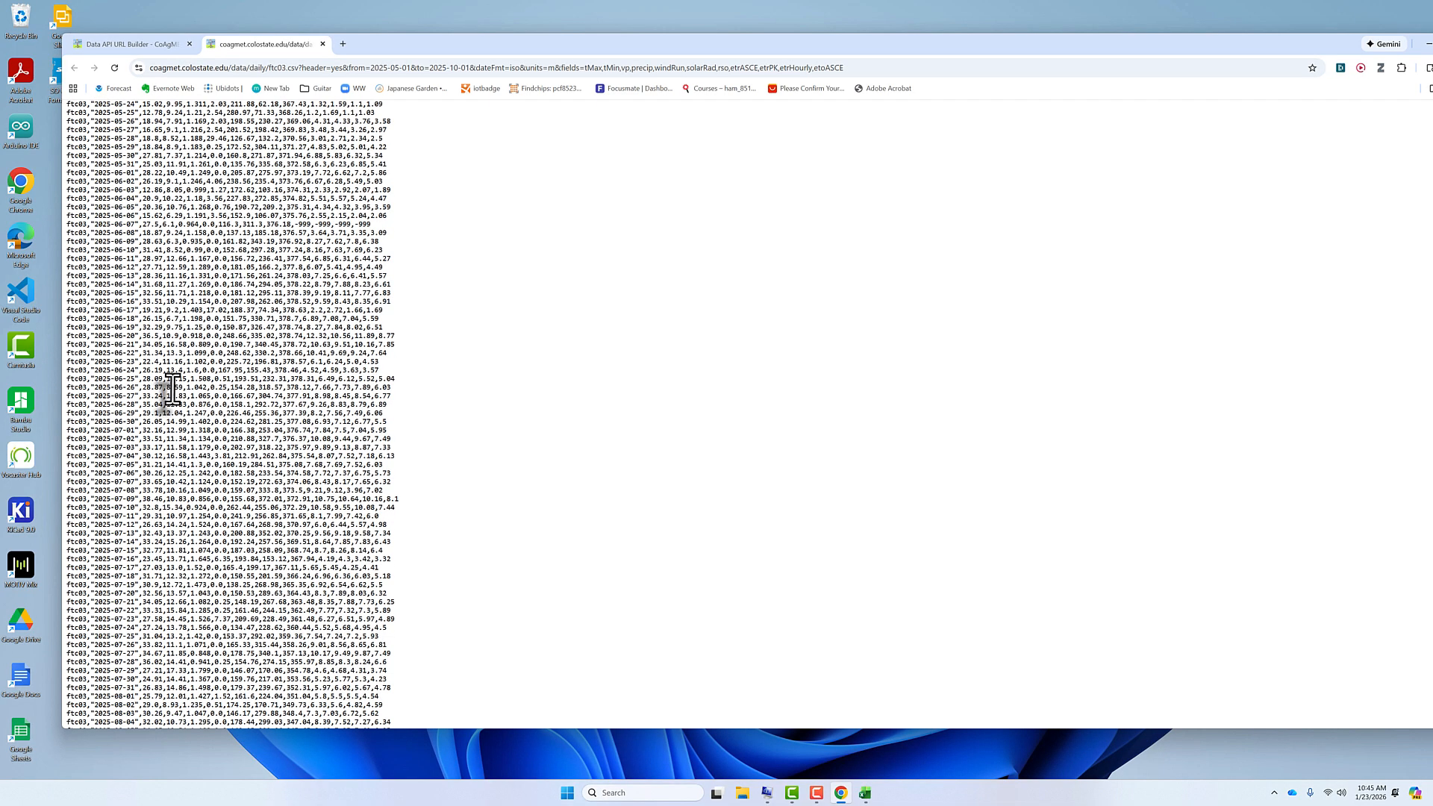
pyautogui.scroll(-7, 171, 390)
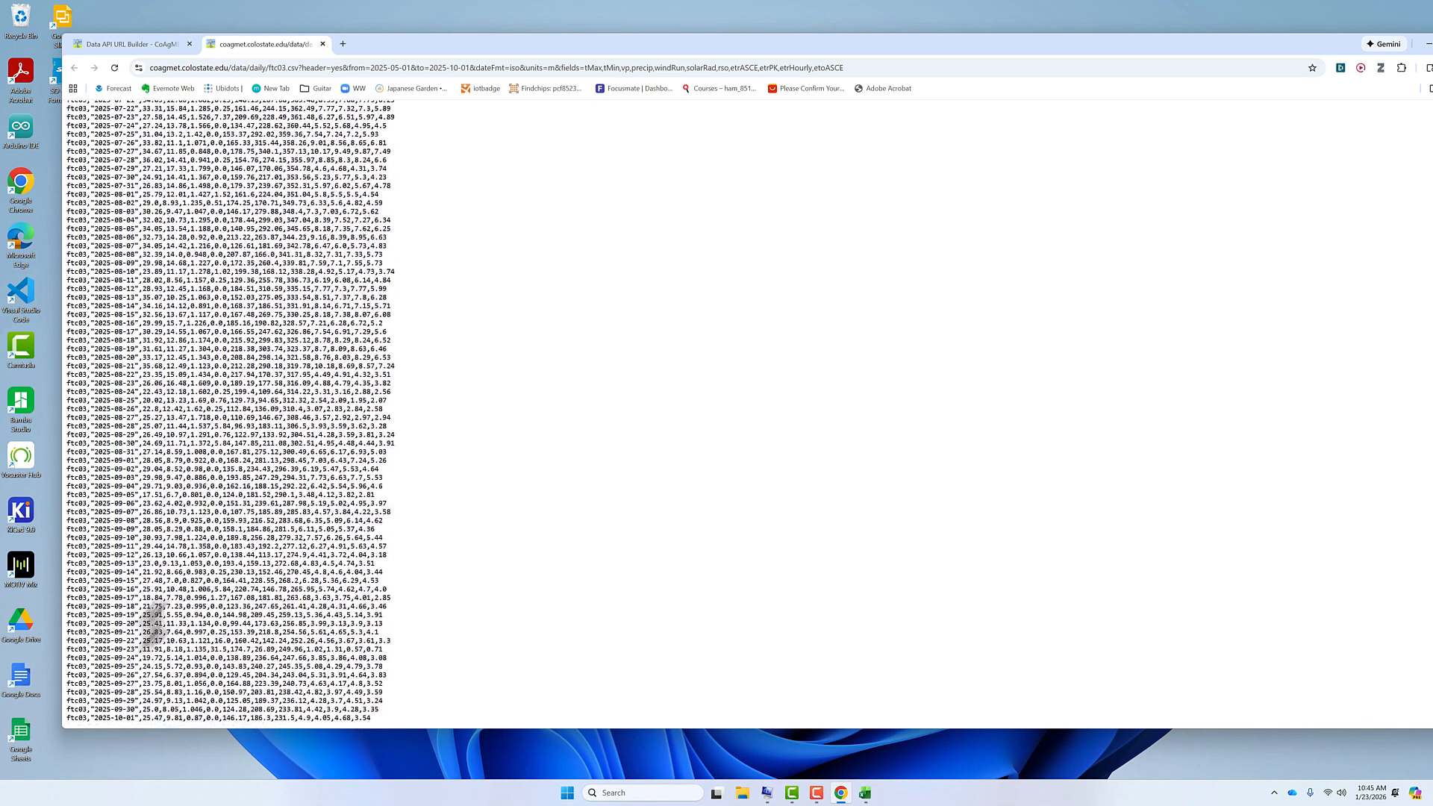
pyautogui.scroll(10, 147, 639)
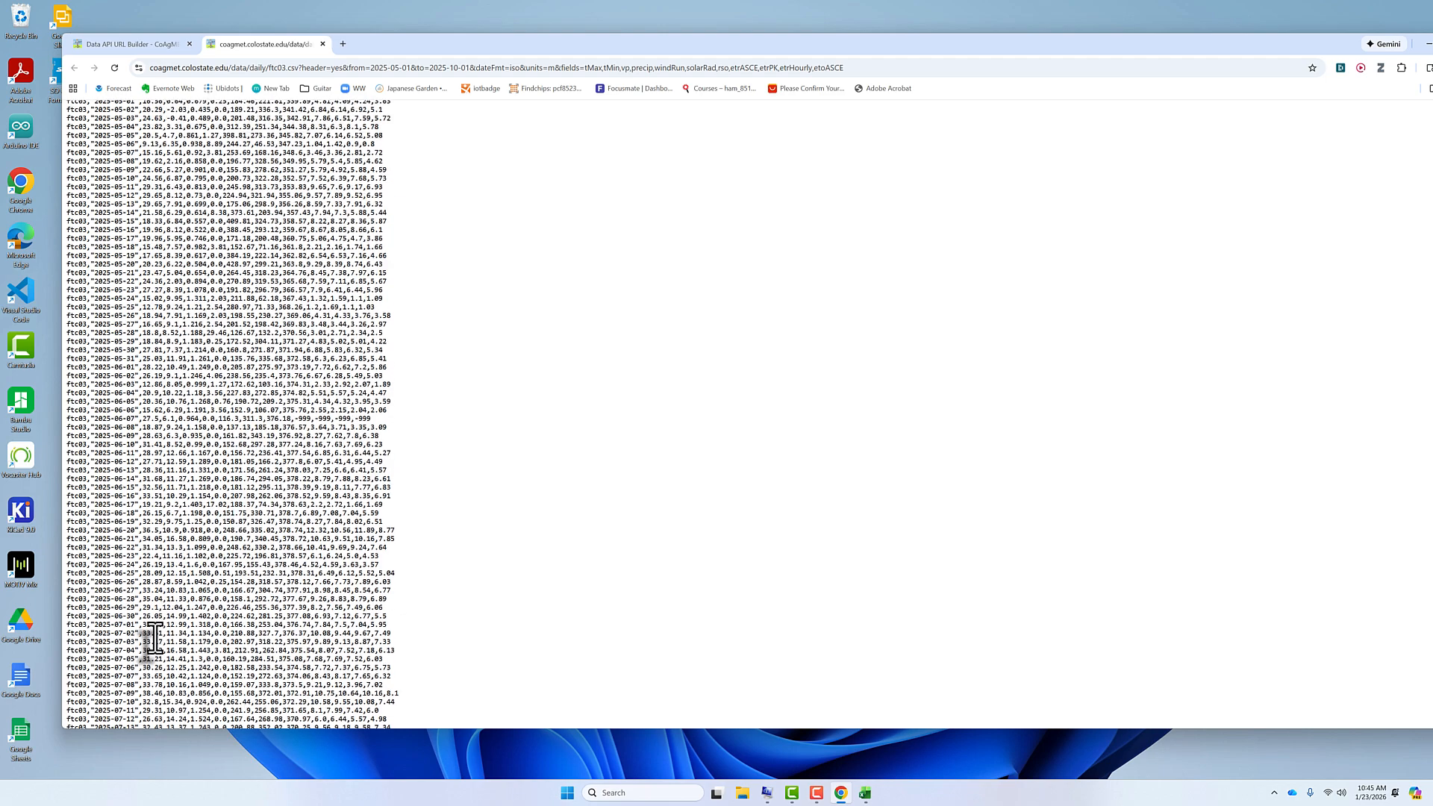
pyautogui.scroll(1, 153, 638)
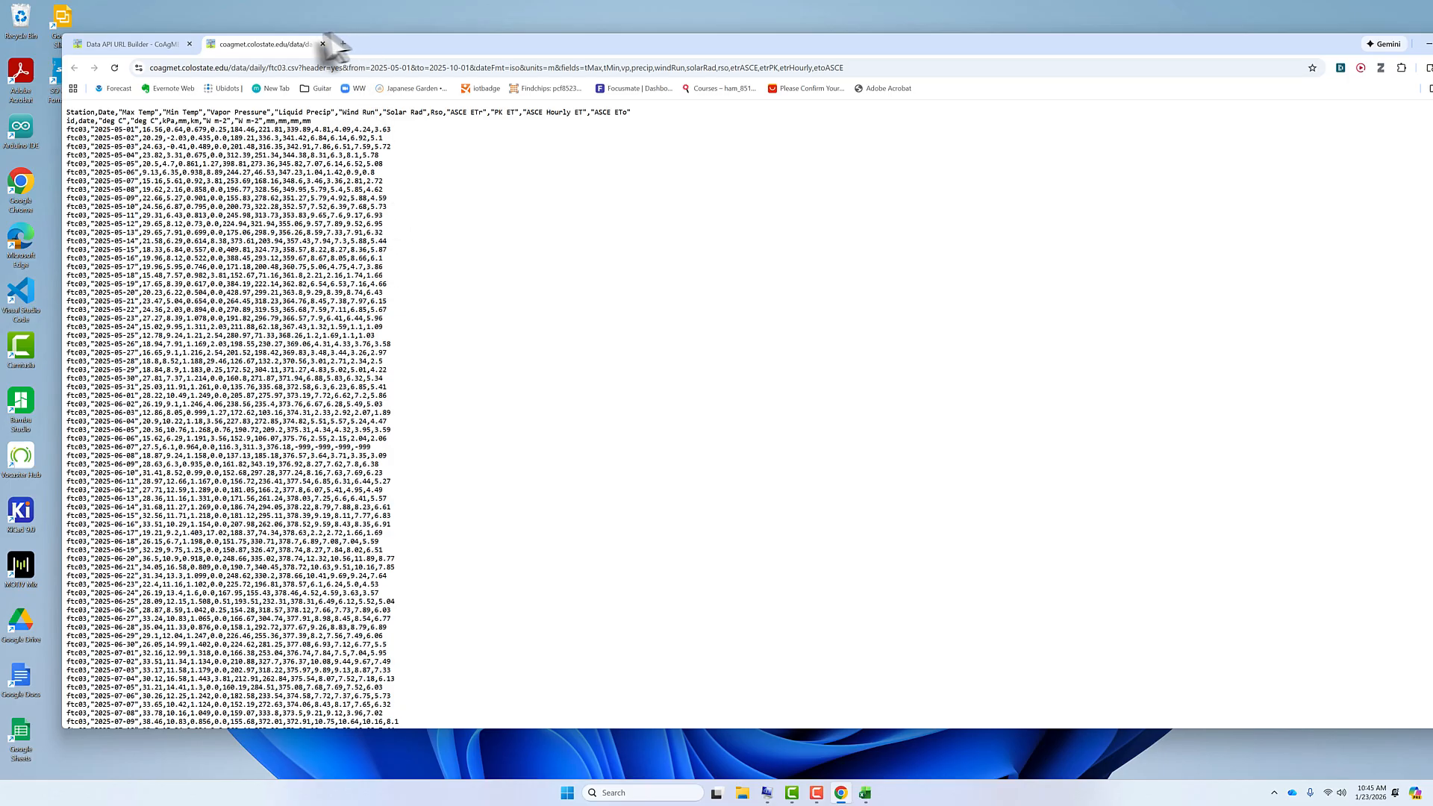
pyautogui.click(322, 44)
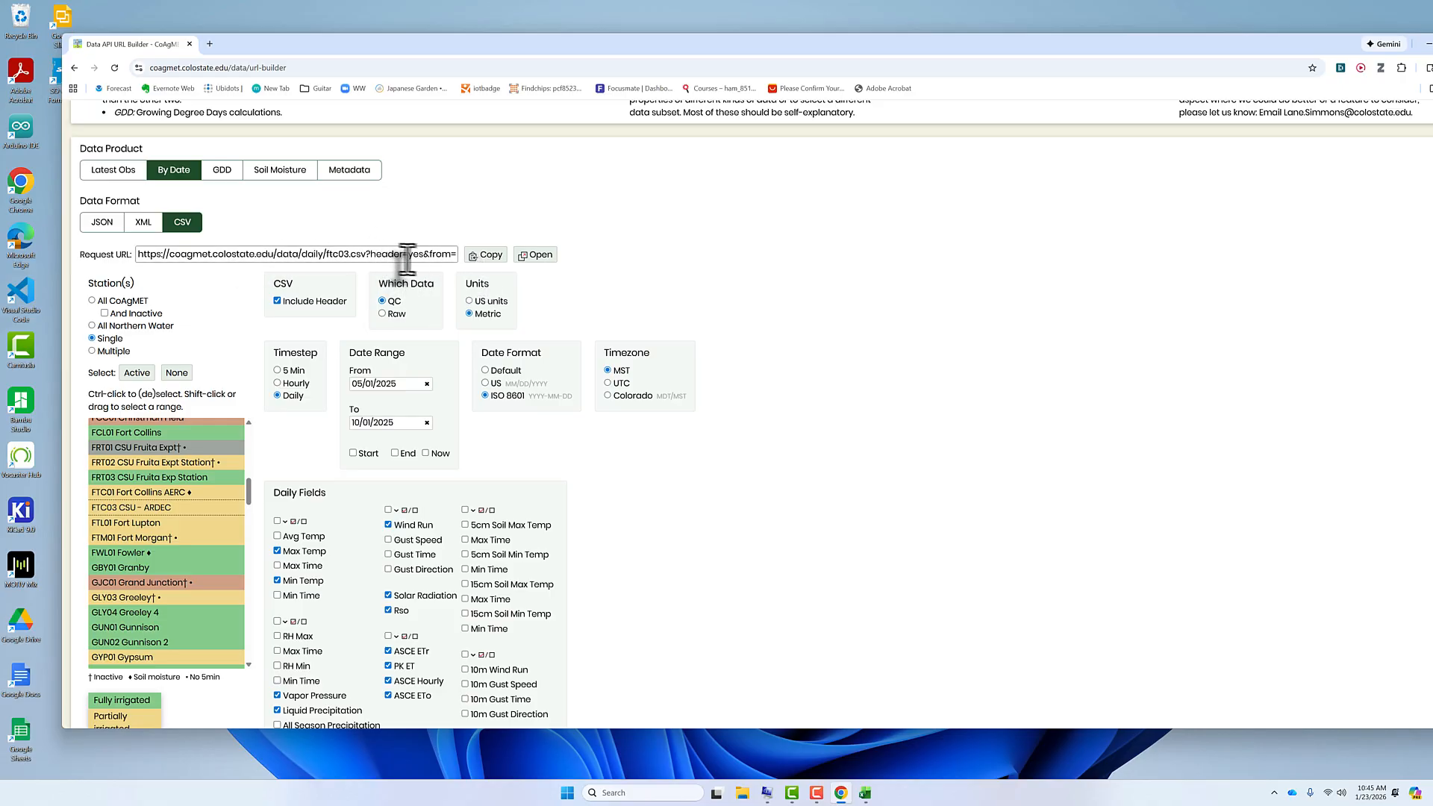
# Copy the request URL, load it in a new browser tab and look through the returned daily records
pyautogui.click(485, 255)
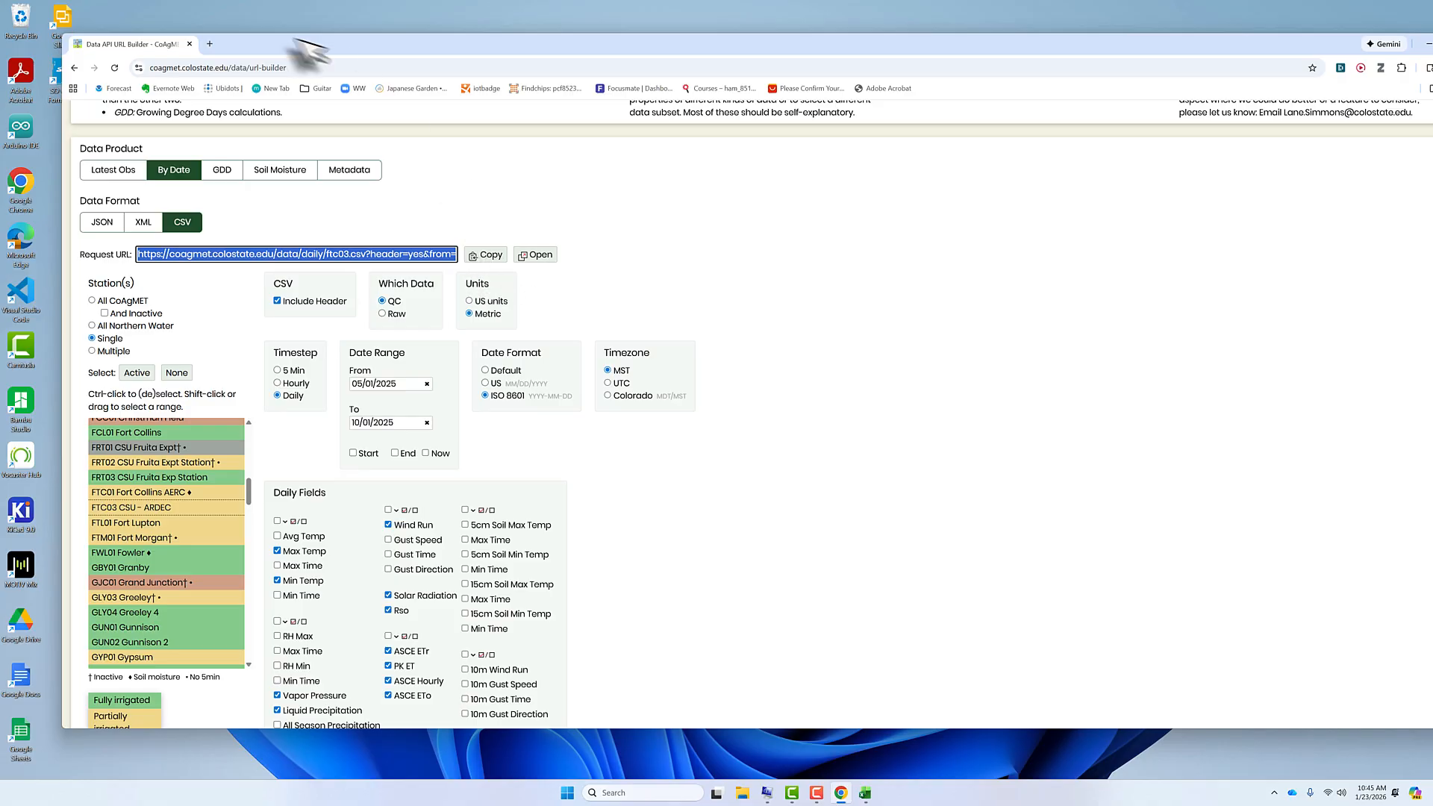
pyautogui.click(209, 43)
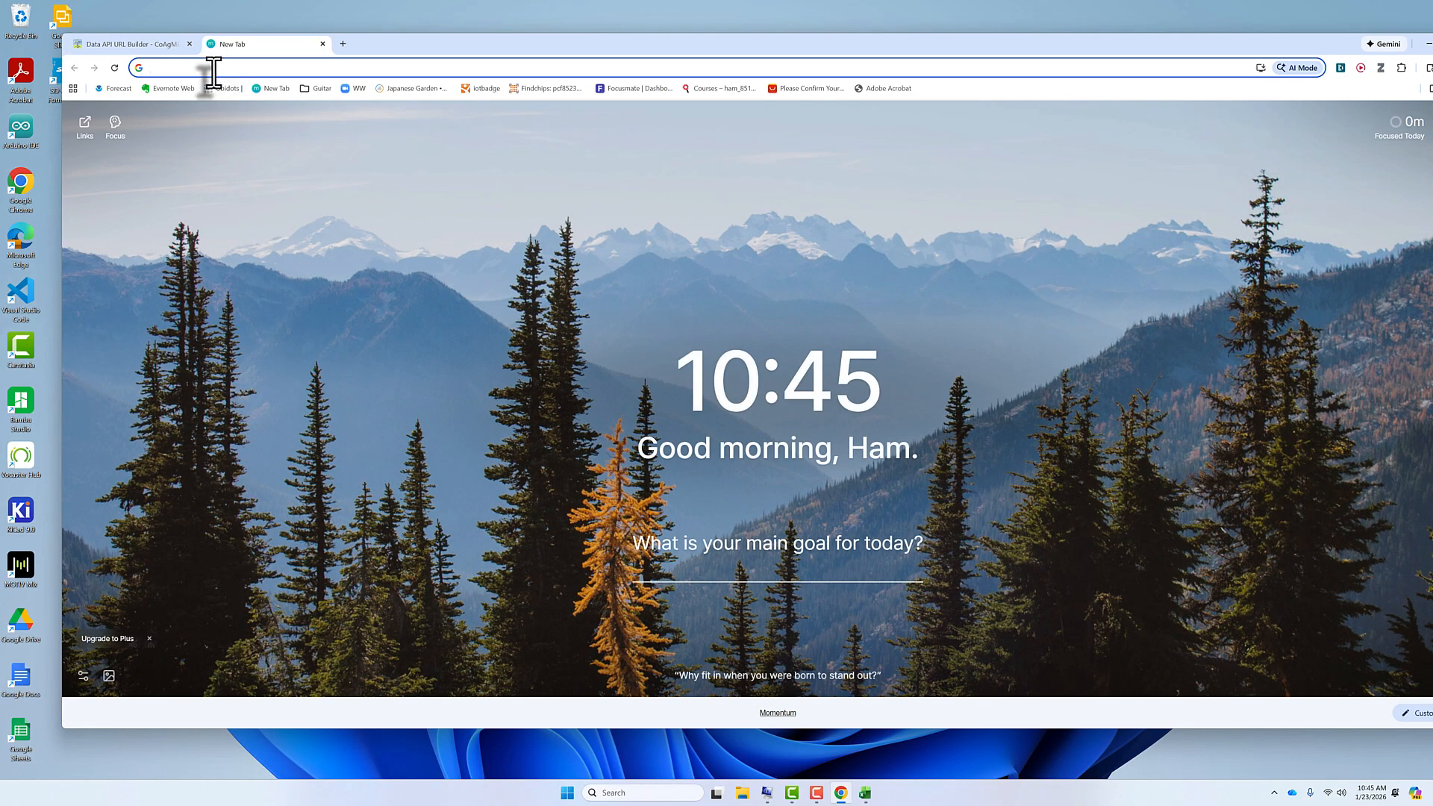
pyautogui.hotkey('ctrl', 'v')
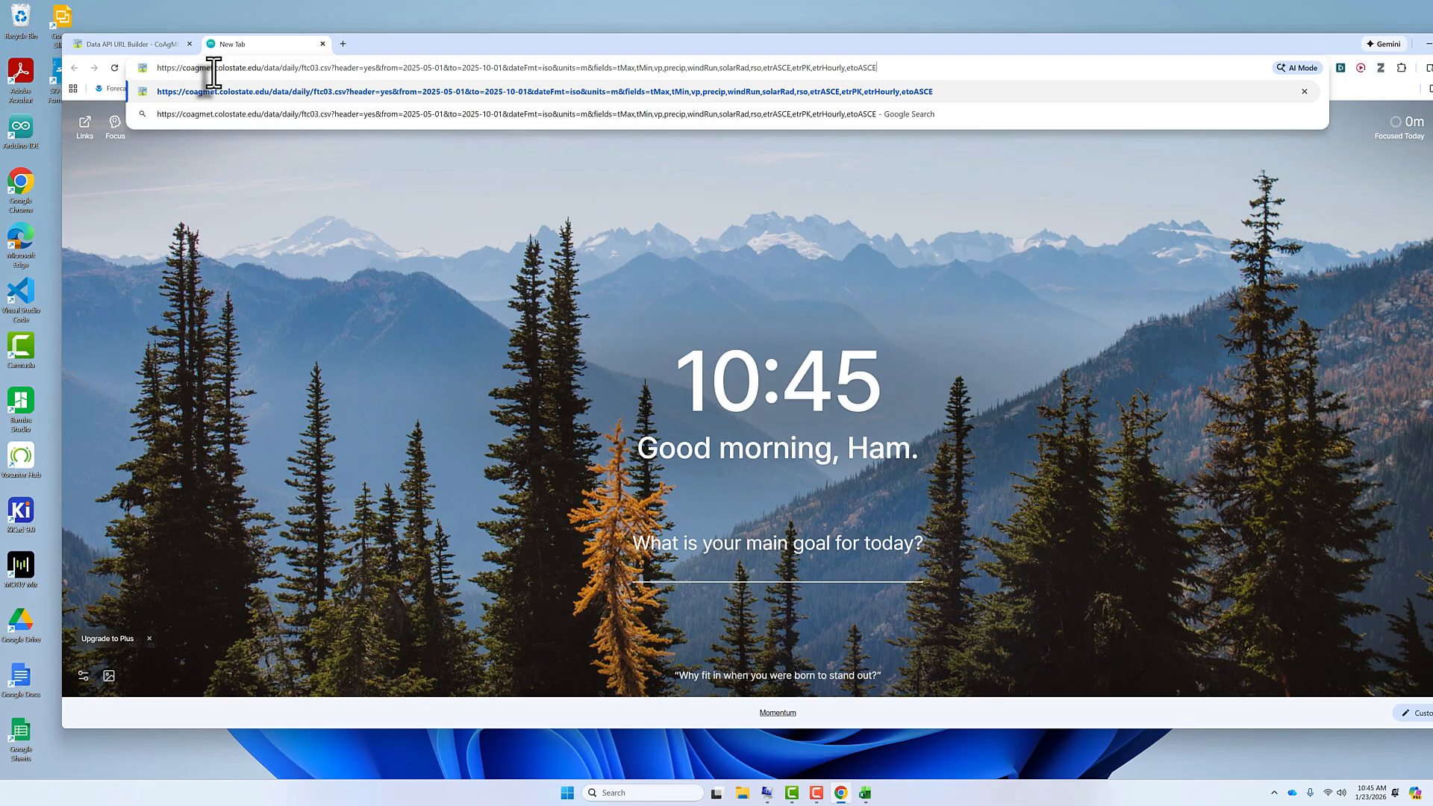
pyautogui.press('Return')
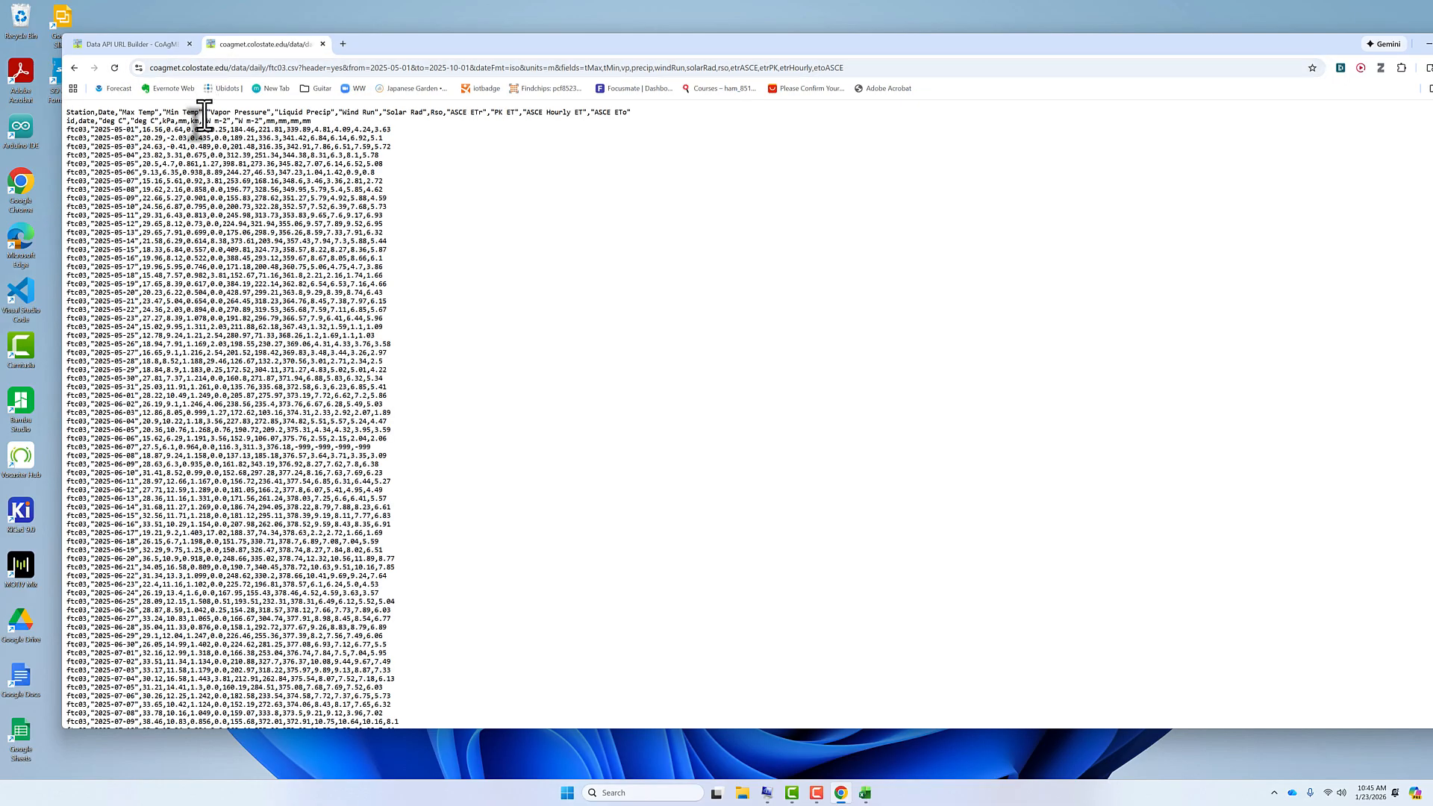
pyautogui.scroll(-10, 539, 514)
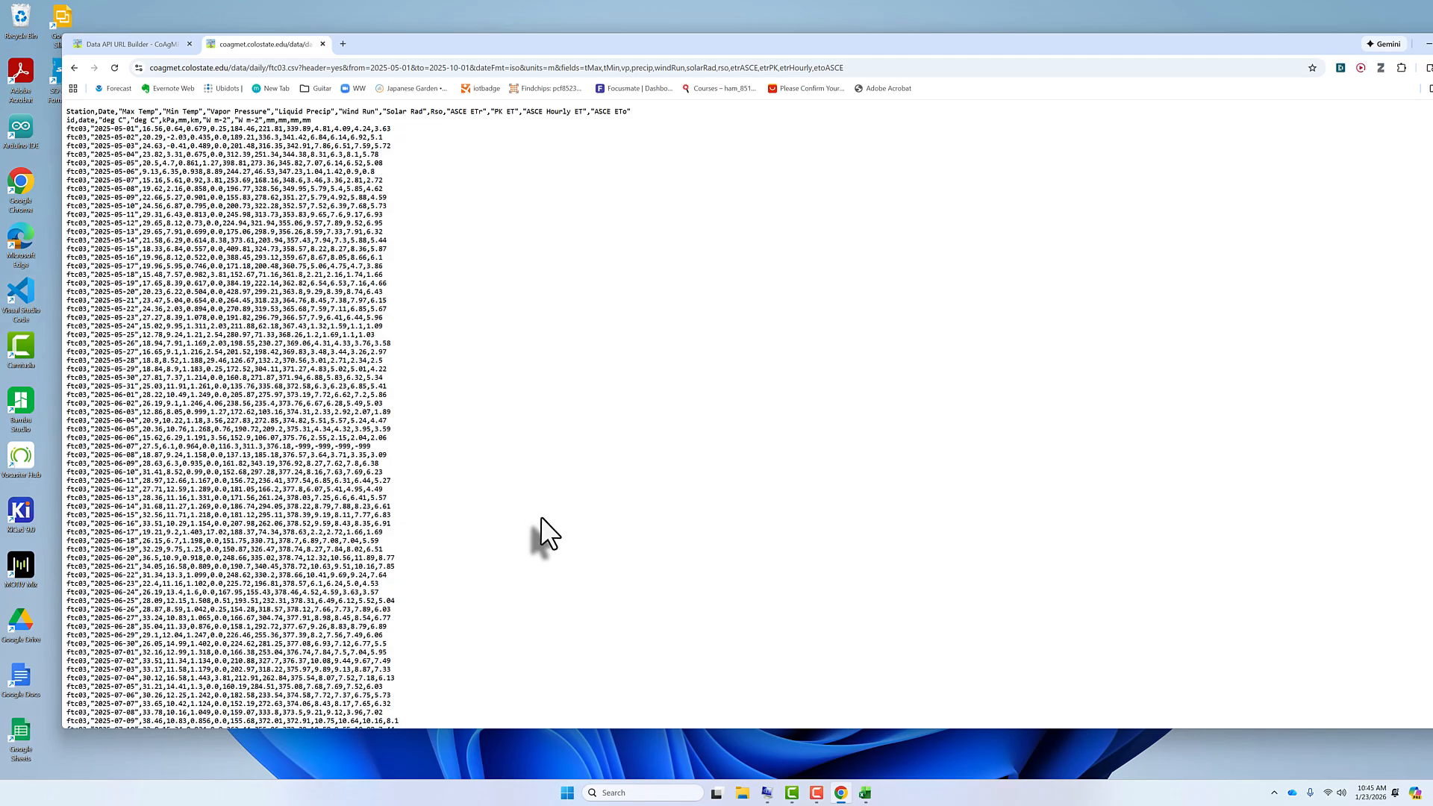
pyautogui.scroll(8, 541, 520)
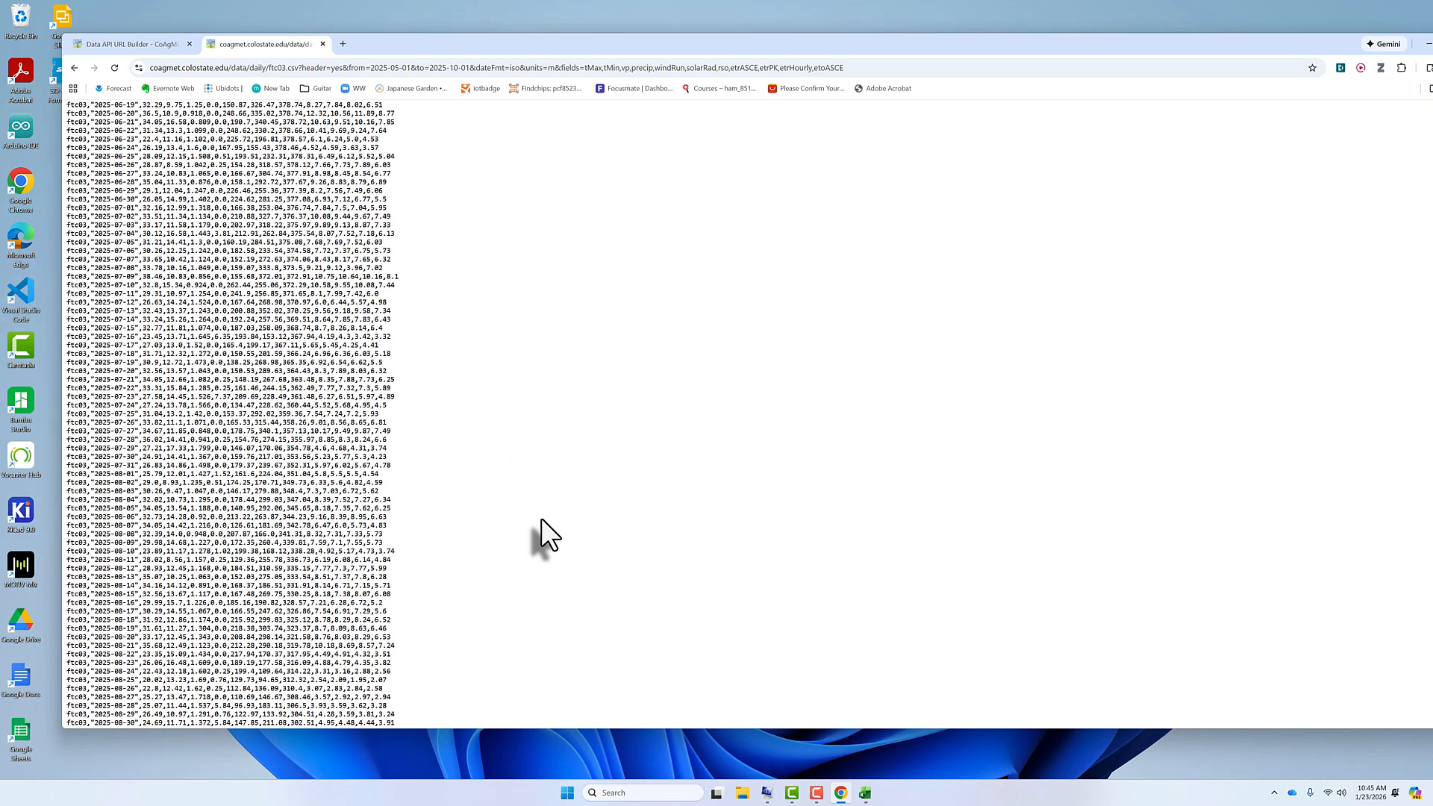
pyautogui.scroll(3, 541, 517)
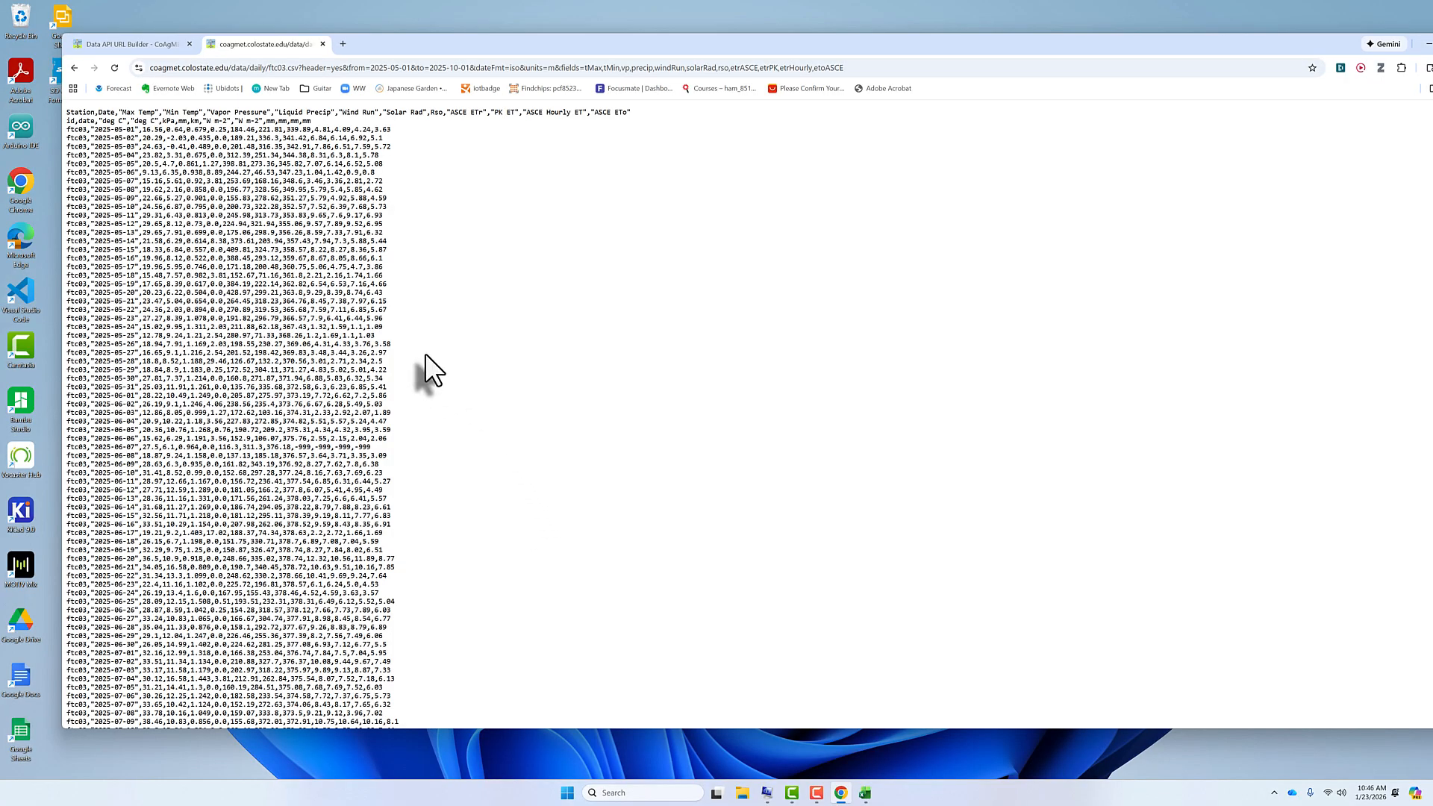
# Save the data page in the Week 1 folder as ftc03_Daily_2025_GS.csv
pyautogui.hotkey('ctrl', 's')
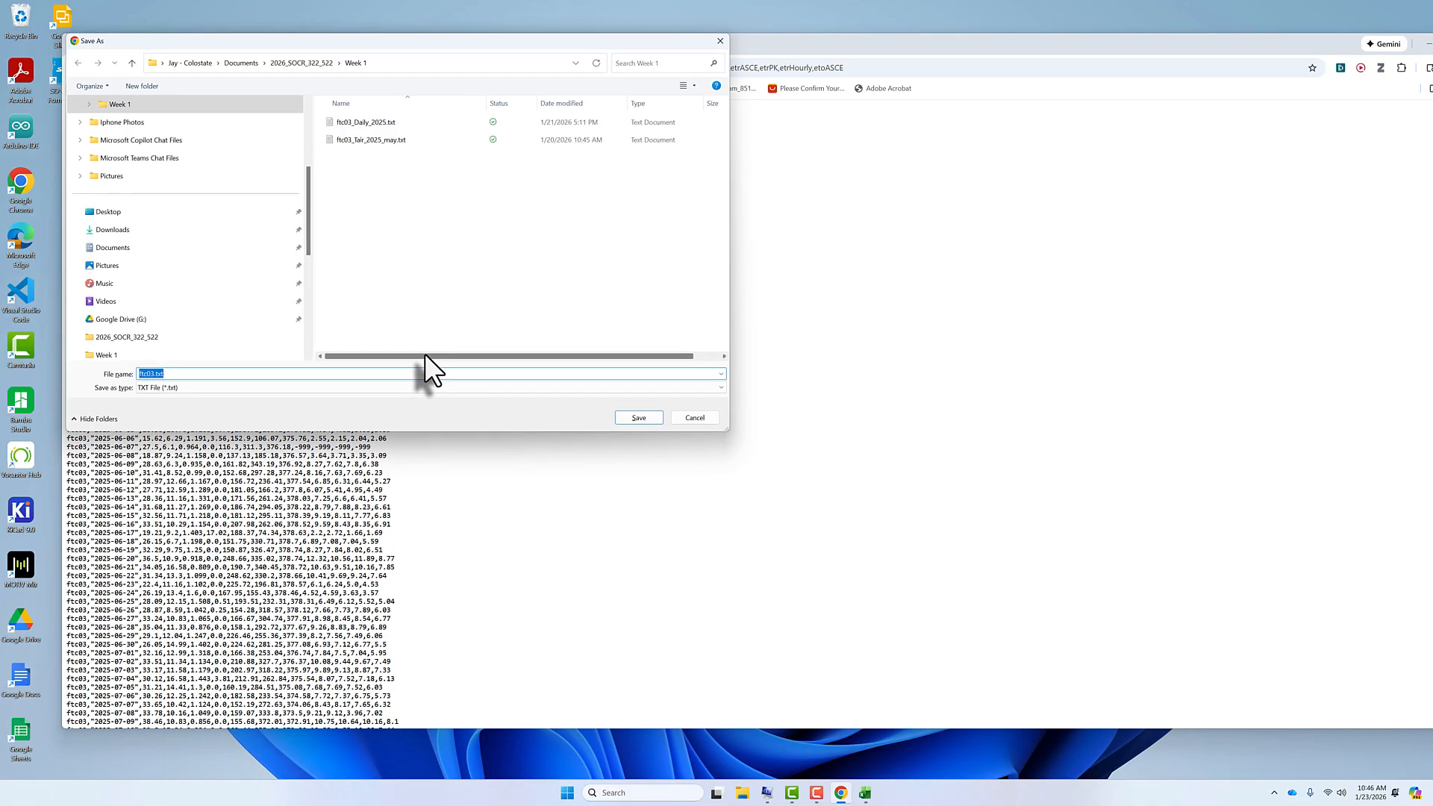
pyautogui.click(222, 376)
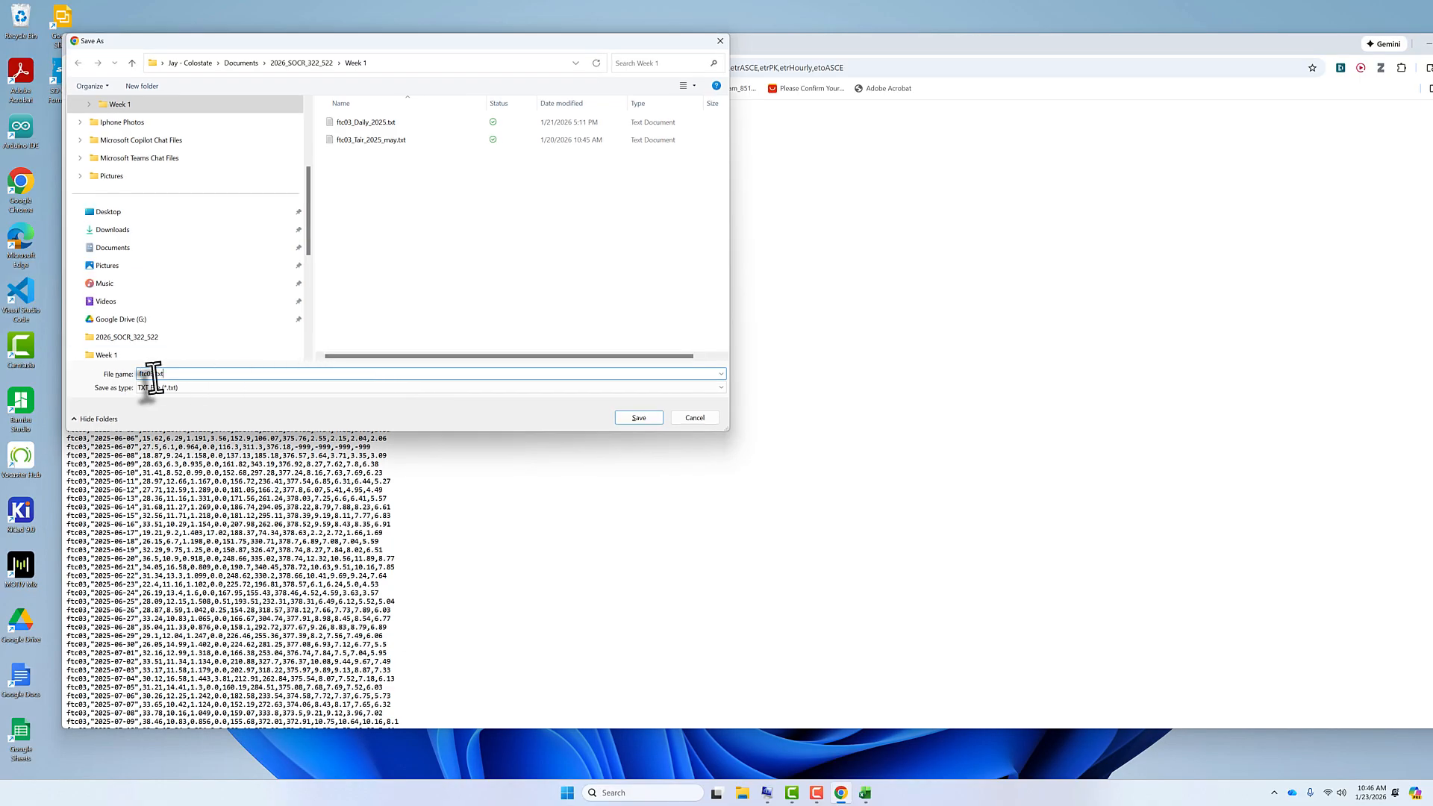
pyautogui.moveTo(176, 378); pyautogui.dragTo(152, 376)
pyautogui.click(153, 377)
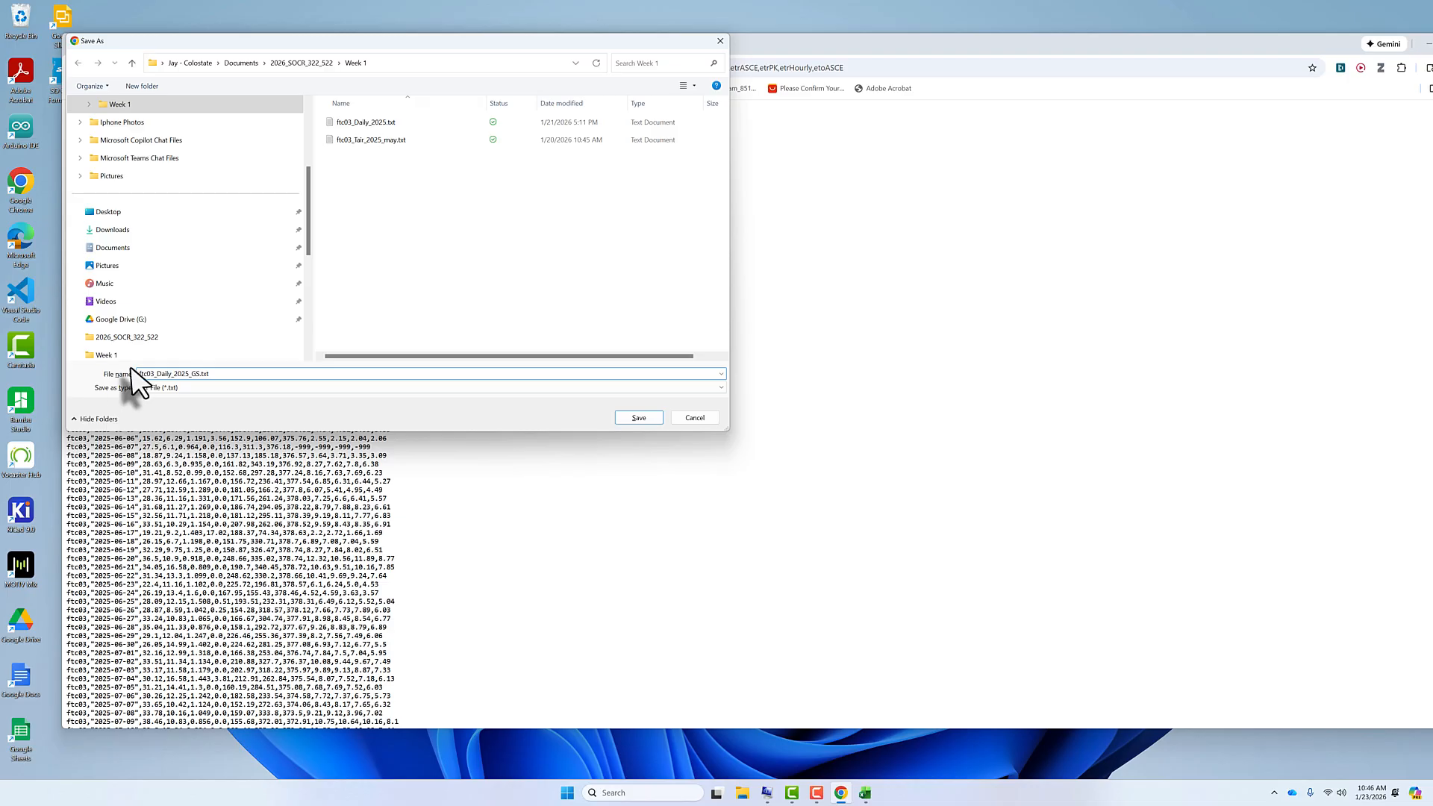
pyautogui.click(211, 375)
pyautogui.press('BackSpace')
pyautogui.press('BackSpace')
pyautogui.press('BackSpace')
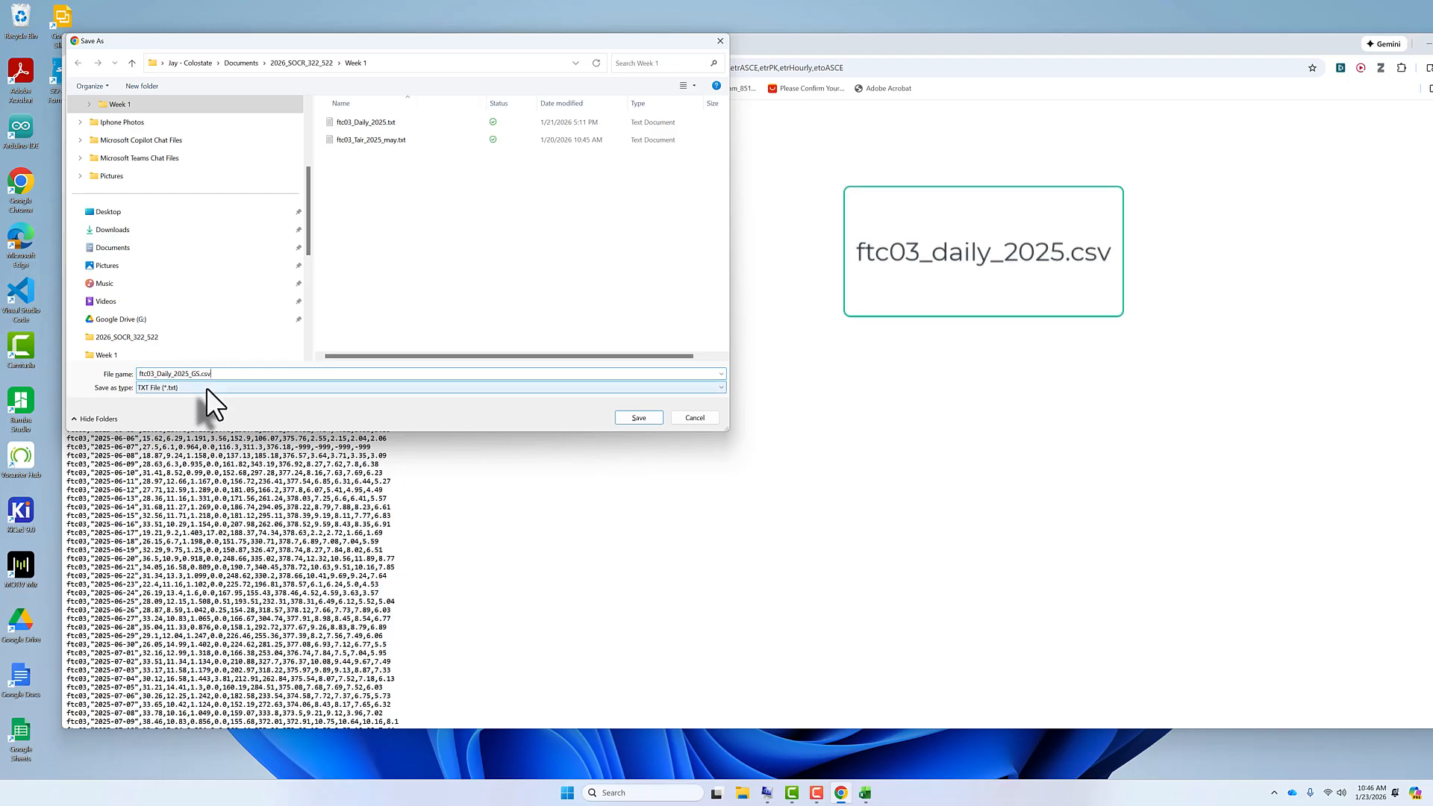
pyautogui.click(647, 419)
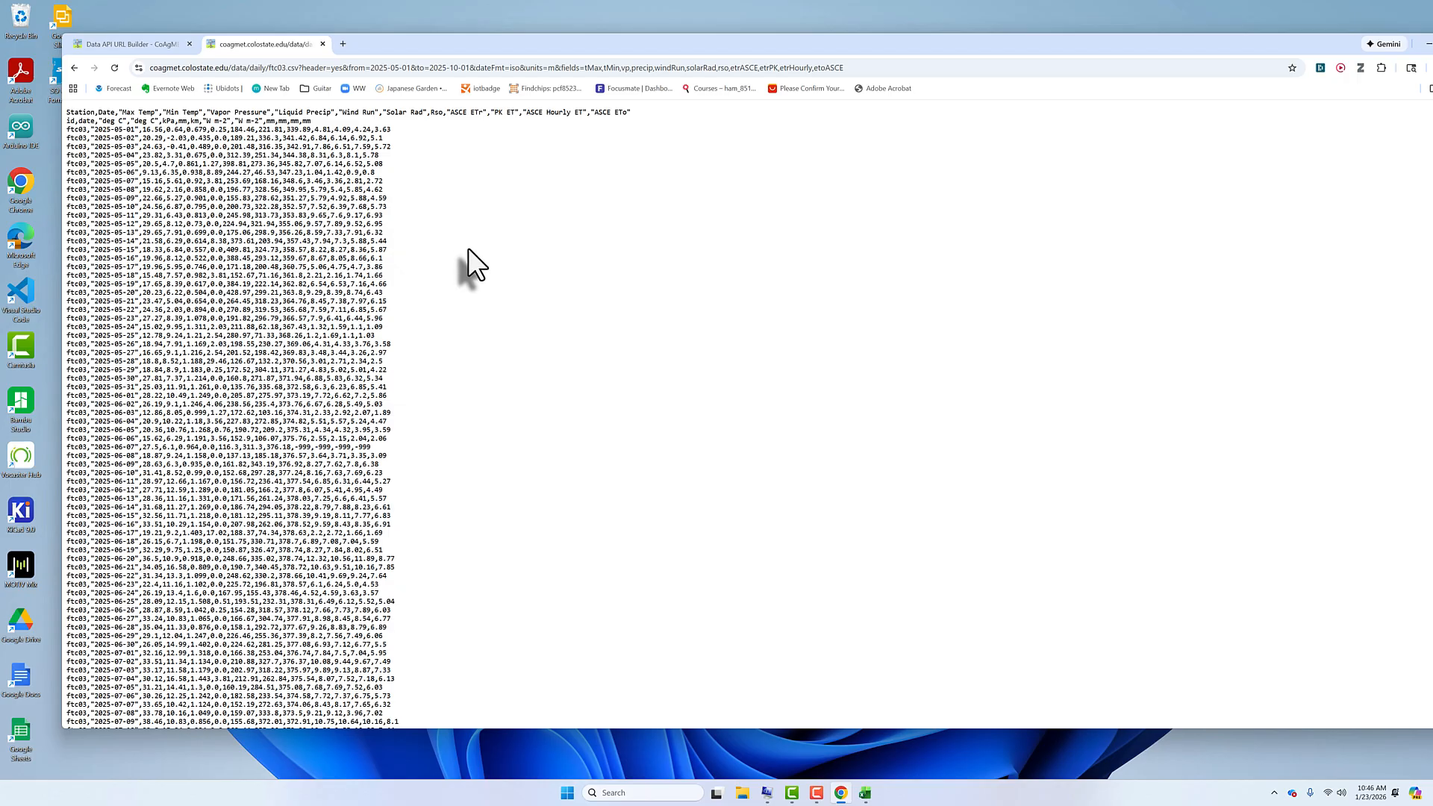
# Copy all the CSV text from the page and paste it into cell A1 of a blank Excel workbook
pyautogui.hotkey('ctrl', 'a')
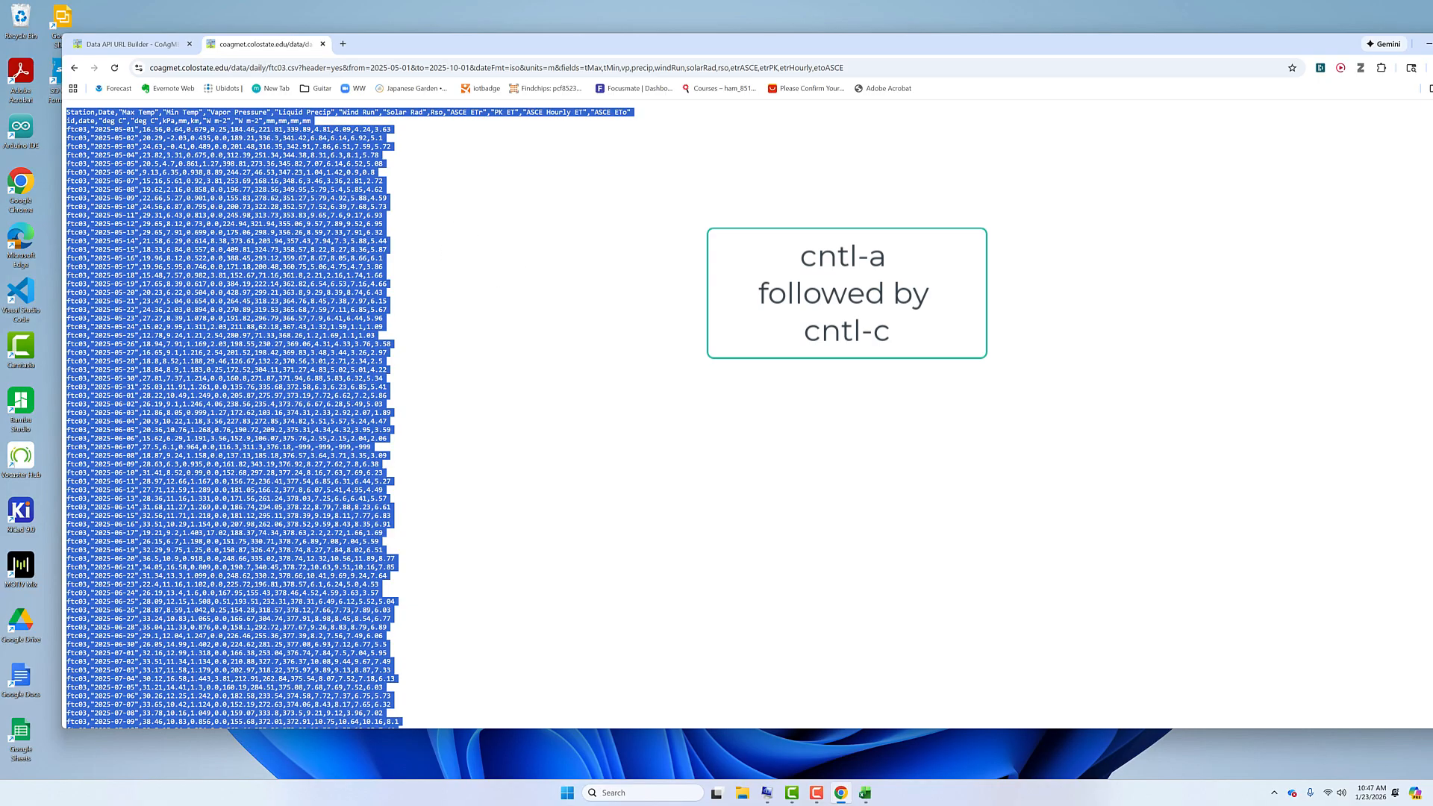
pyautogui.moveTo(1431, 75); pyautogui.dragTo(473, 33)
pyautogui.click(78, 153)
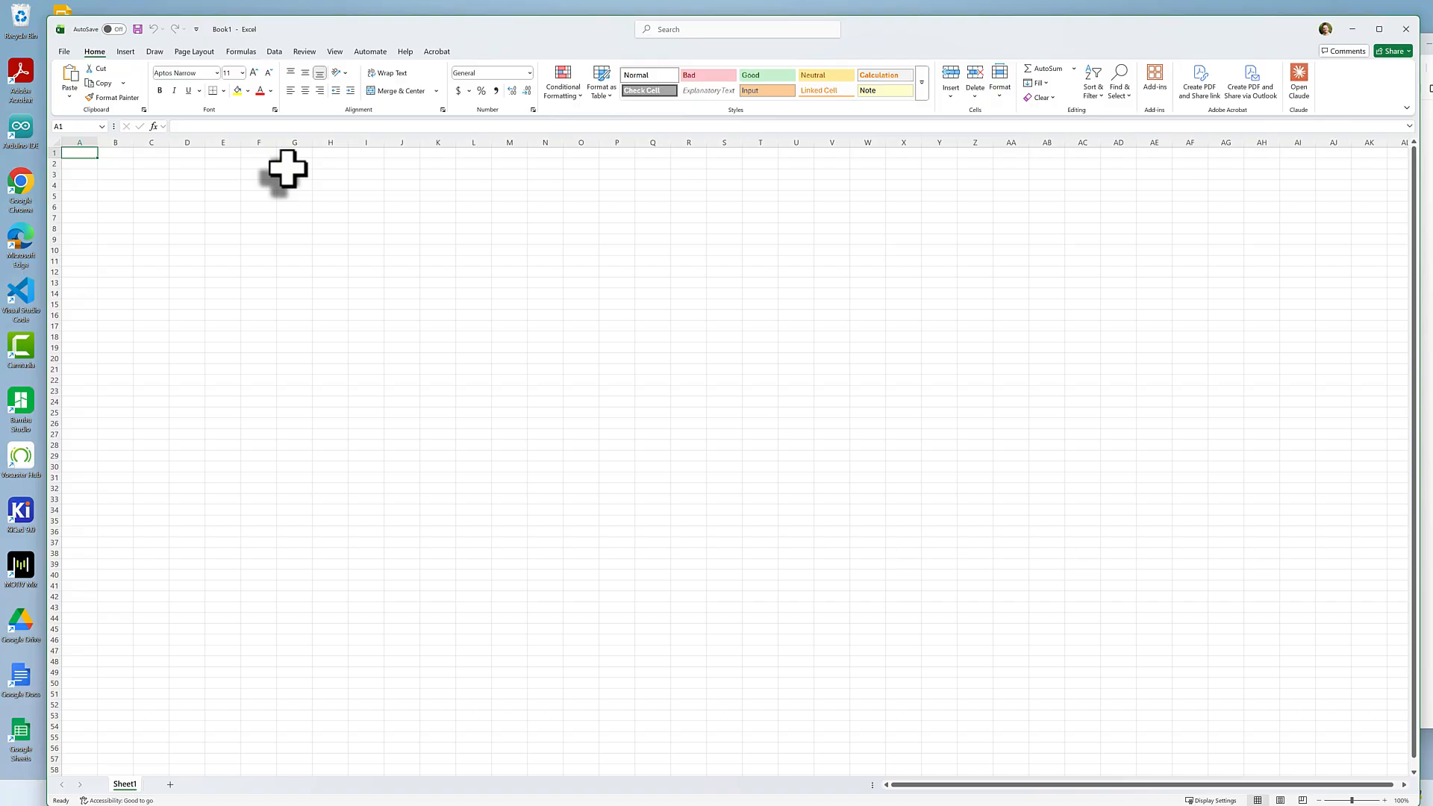
pyautogui.hotkey('ctrl', 'v')
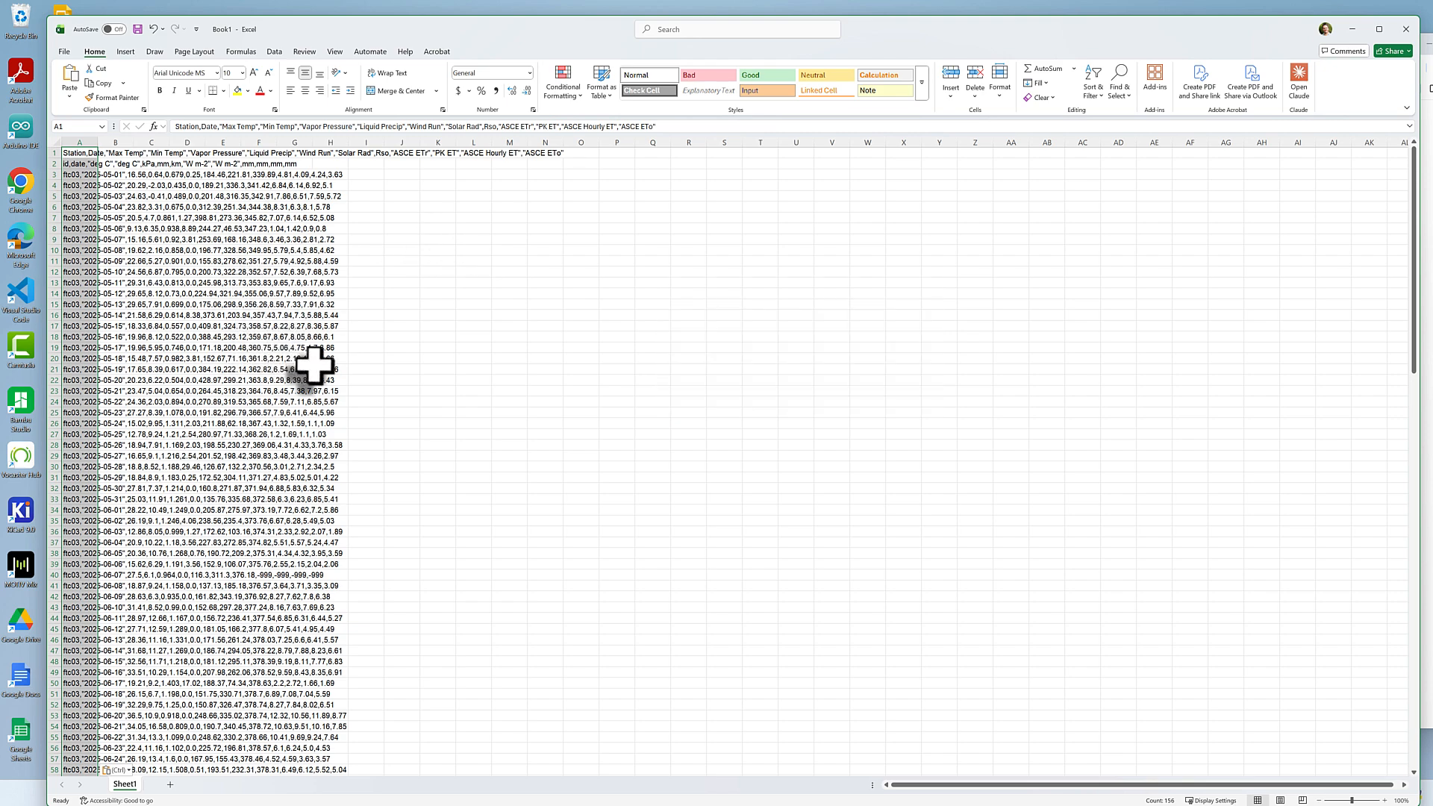
# Set up Text to Columns on the pasted data as delimited, adding Comma as a delimiter
pyautogui.click(276, 52)
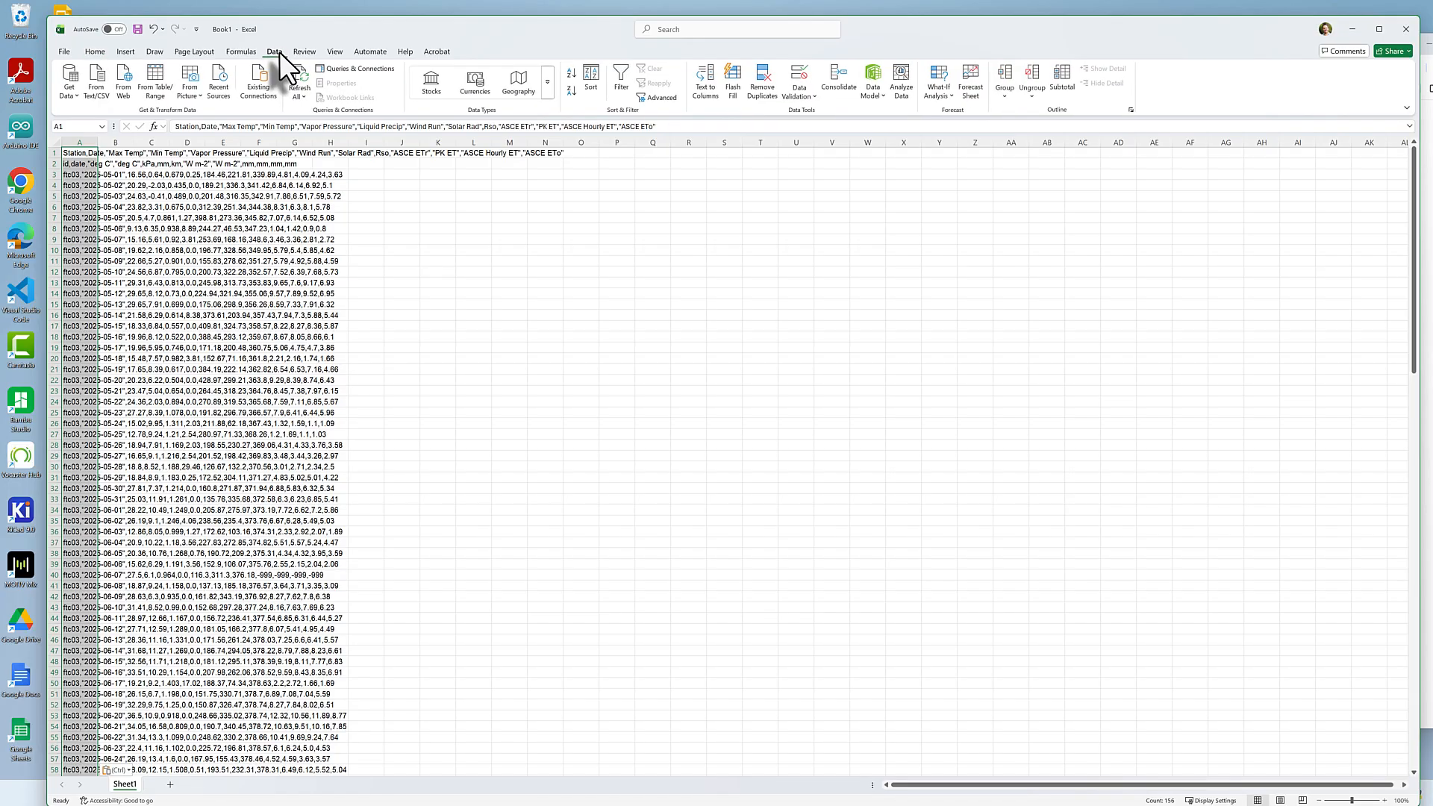
pyautogui.click(709, 74)
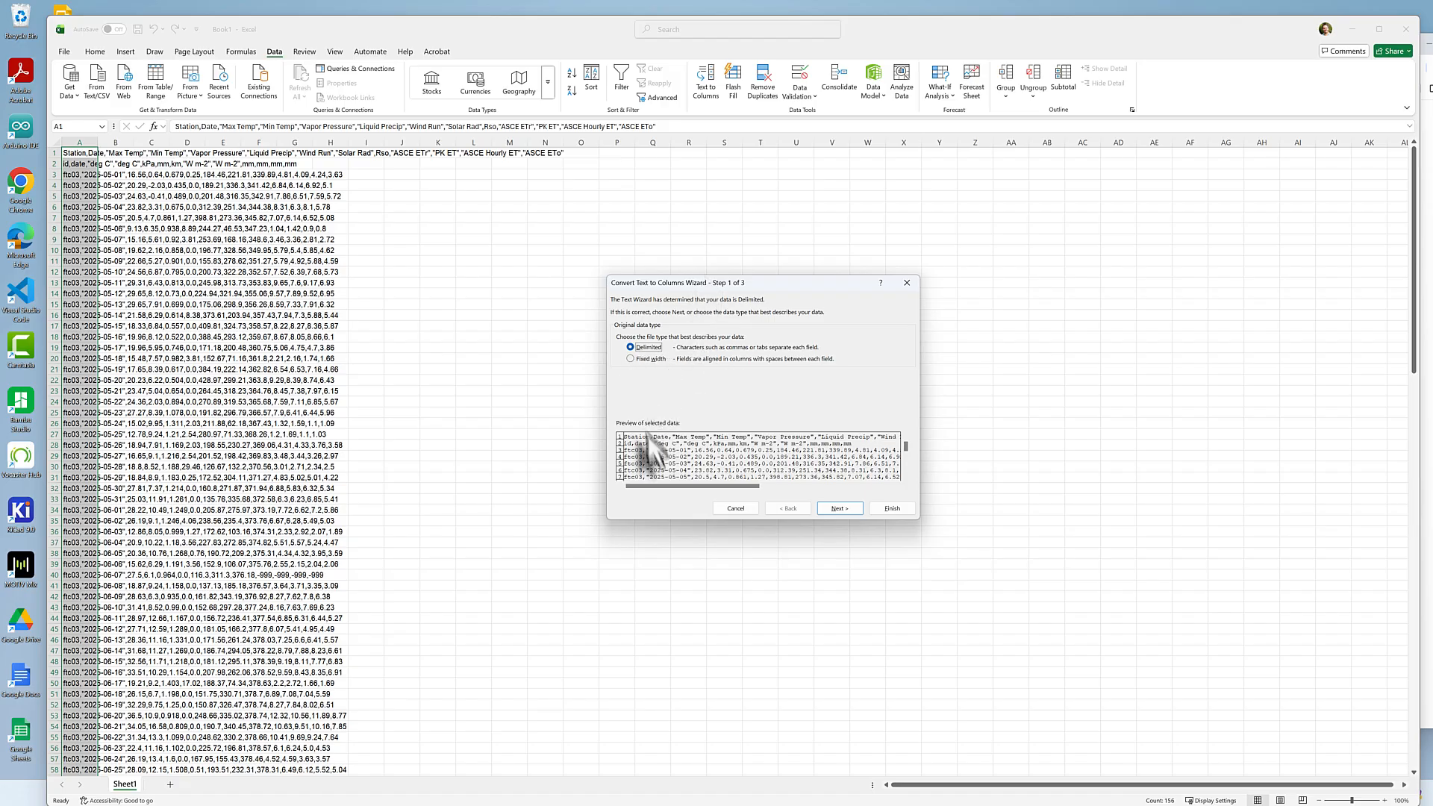
pyautogui.click(837, 508)
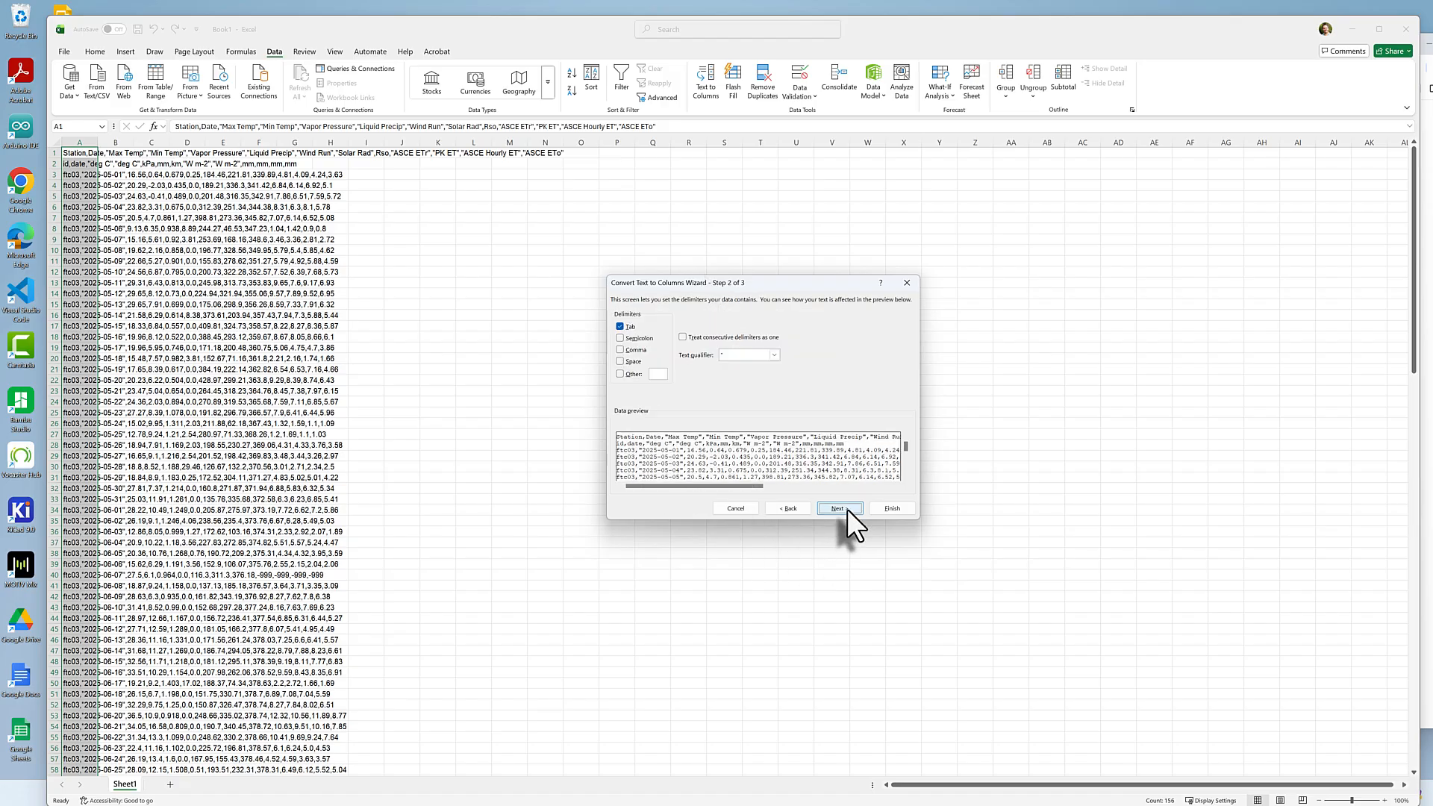
pyautogui.click(619, 349)
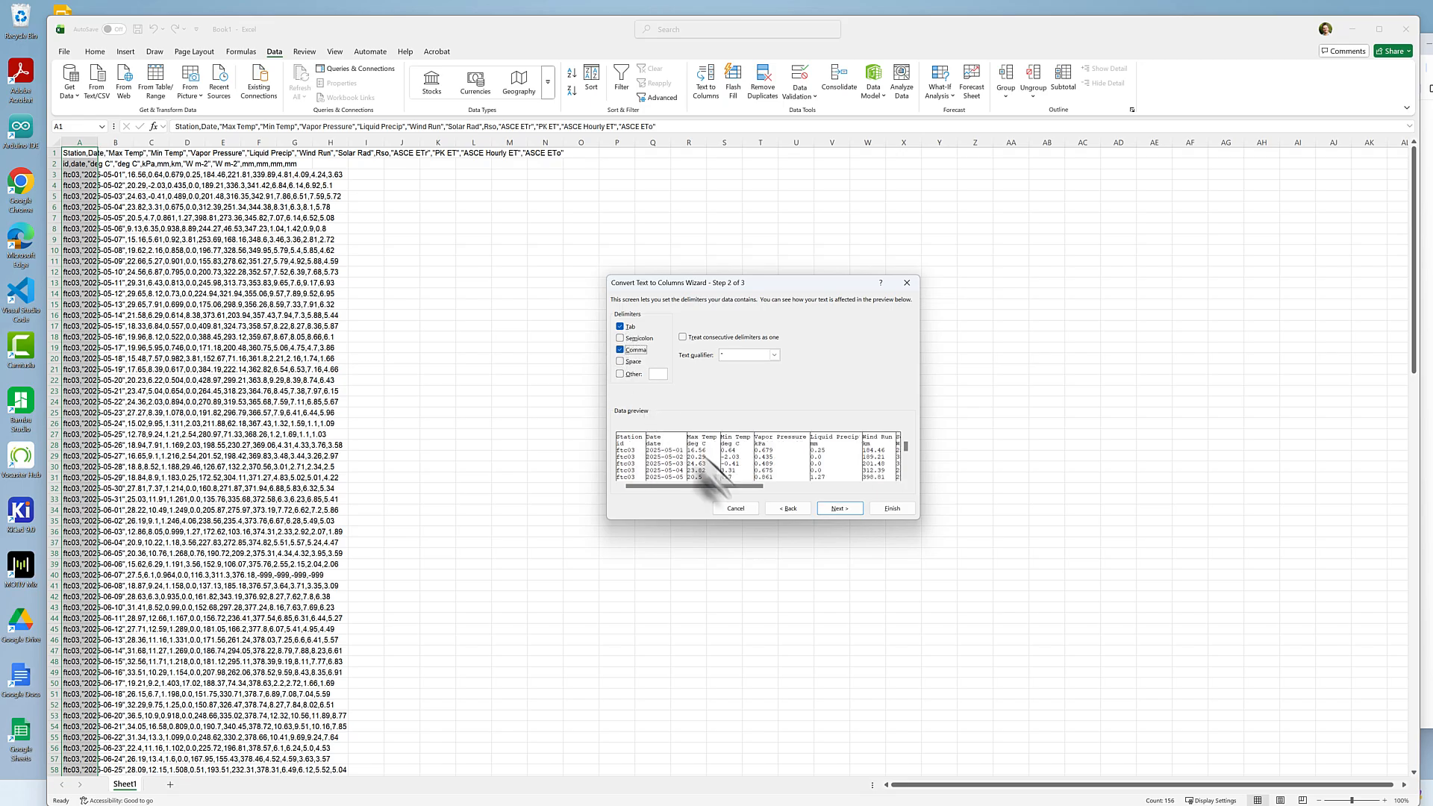
pyautogui.click(841, 508)
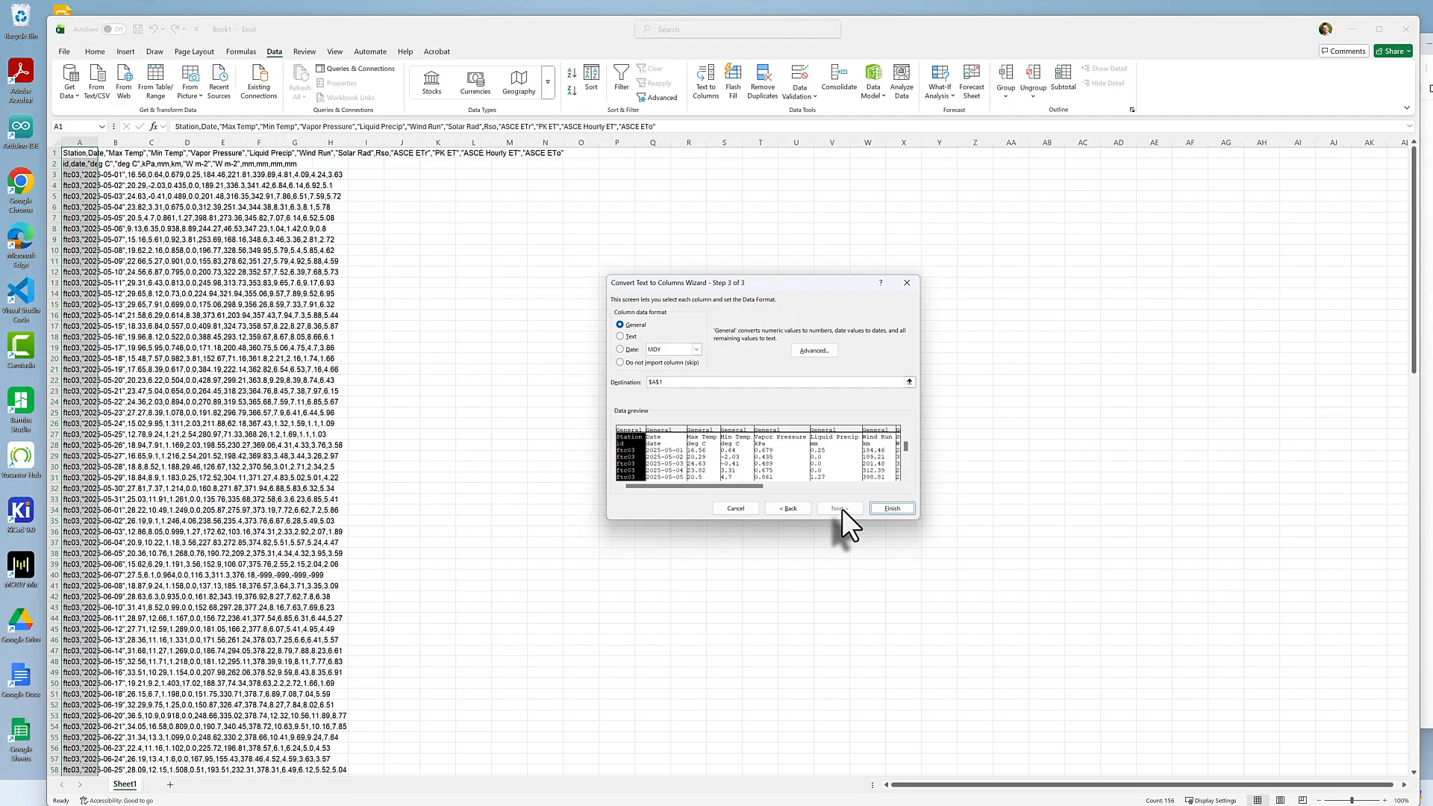
# Set the second column's data format to Date (MDY) and finish splitting the pasted text into columns
pyautogui.click(667, 440)
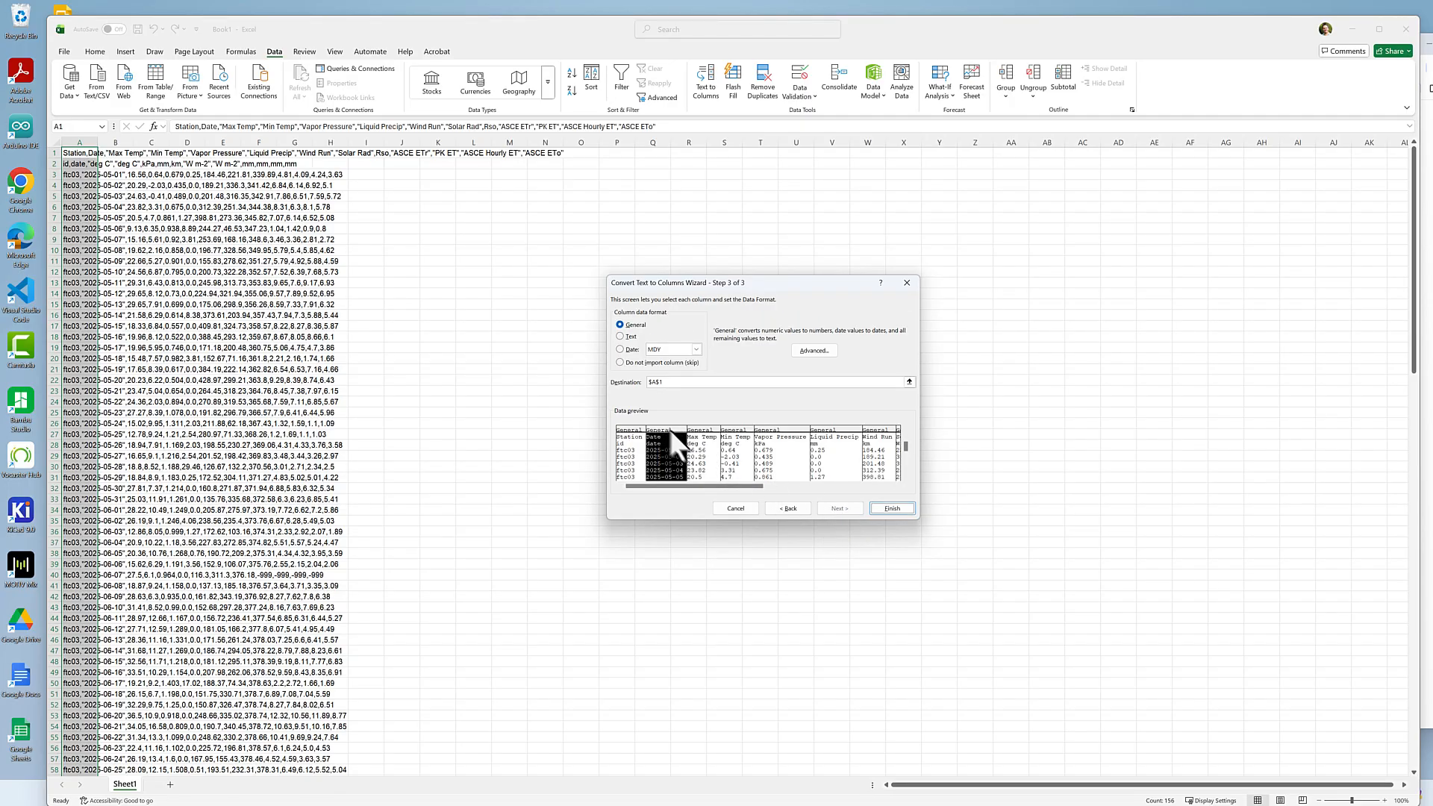
pyautogui.click(620, 349)
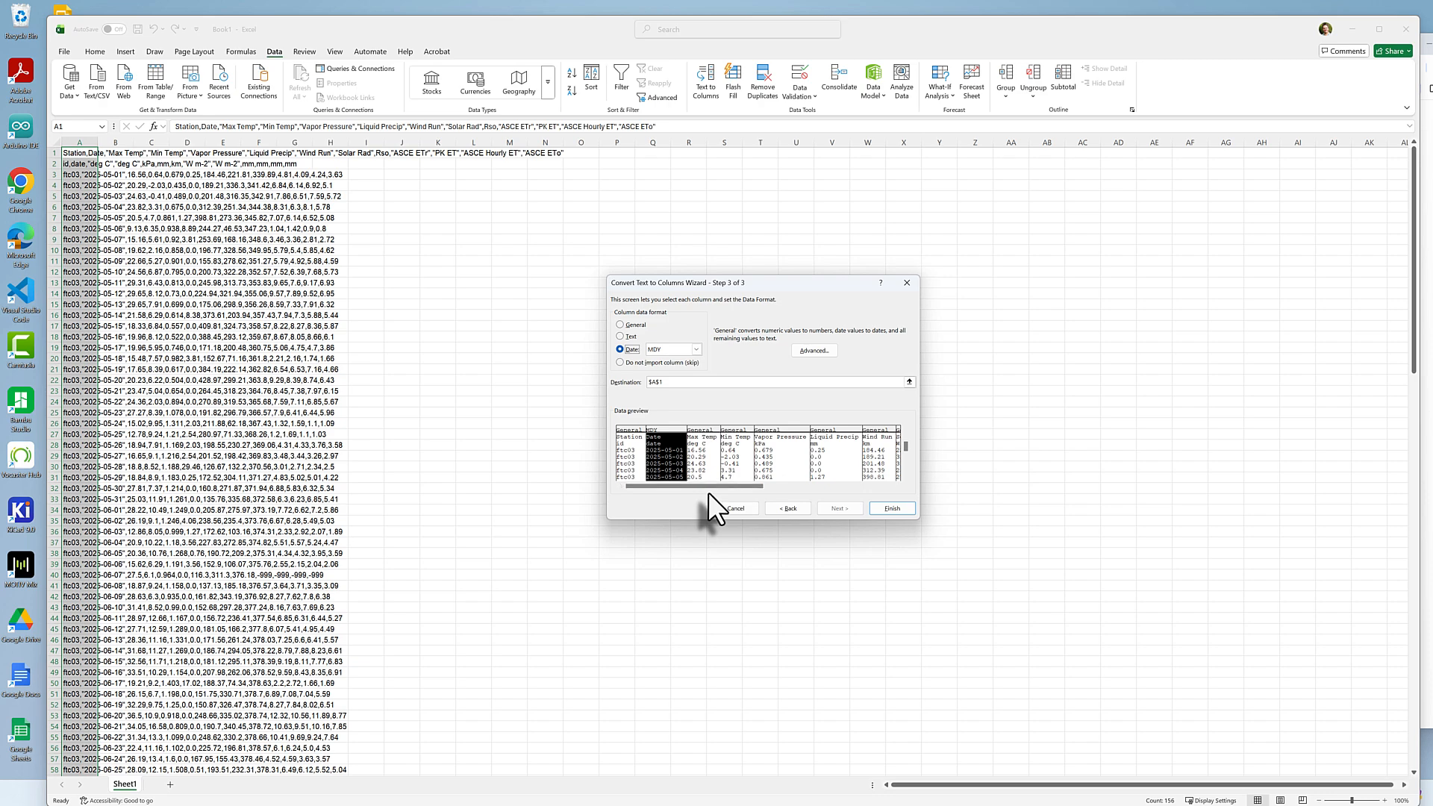
pyautogui.click(892, 509)
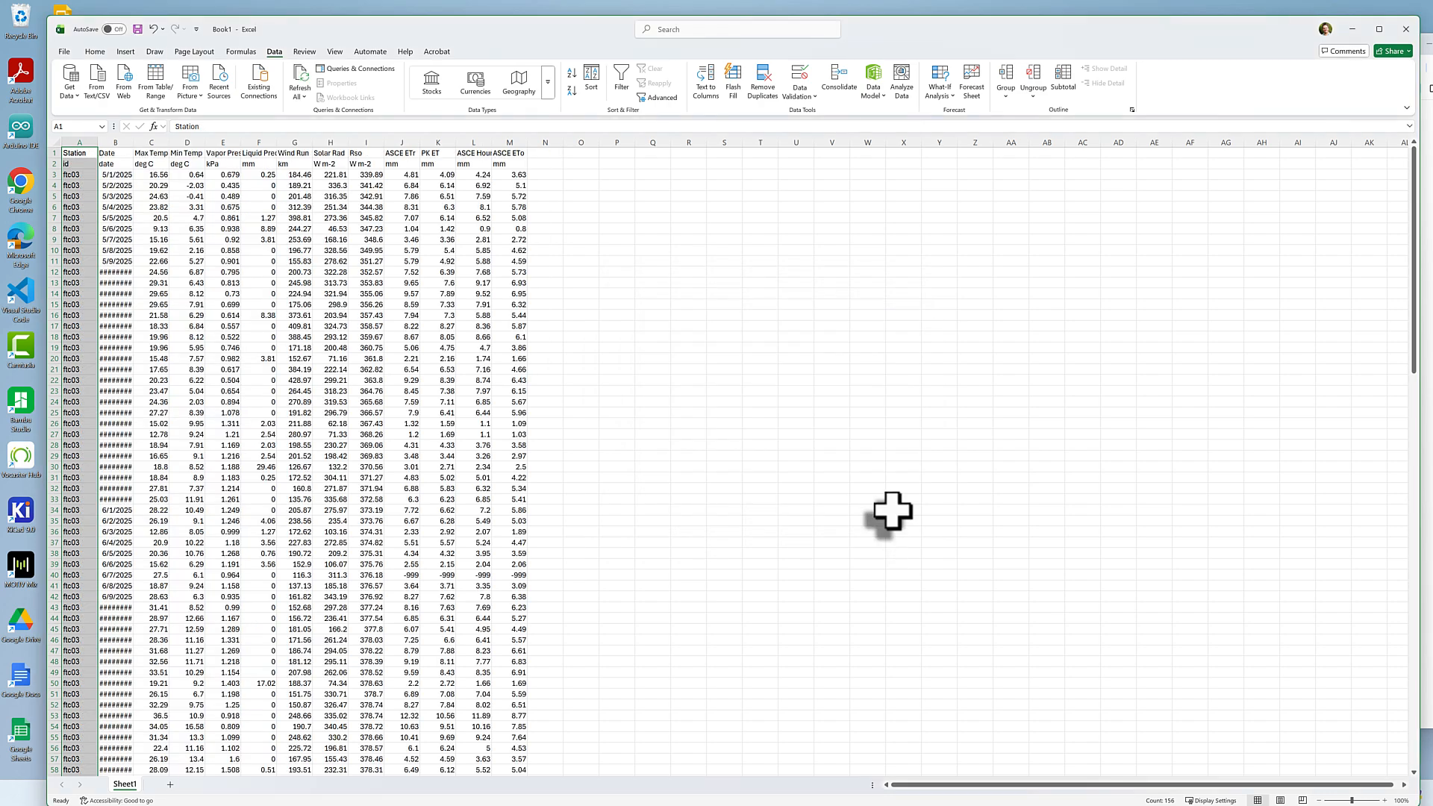
# Fit the Date column's width to its contents and widen the Station column slightly
pyautogui.doubleClick(134, 143)
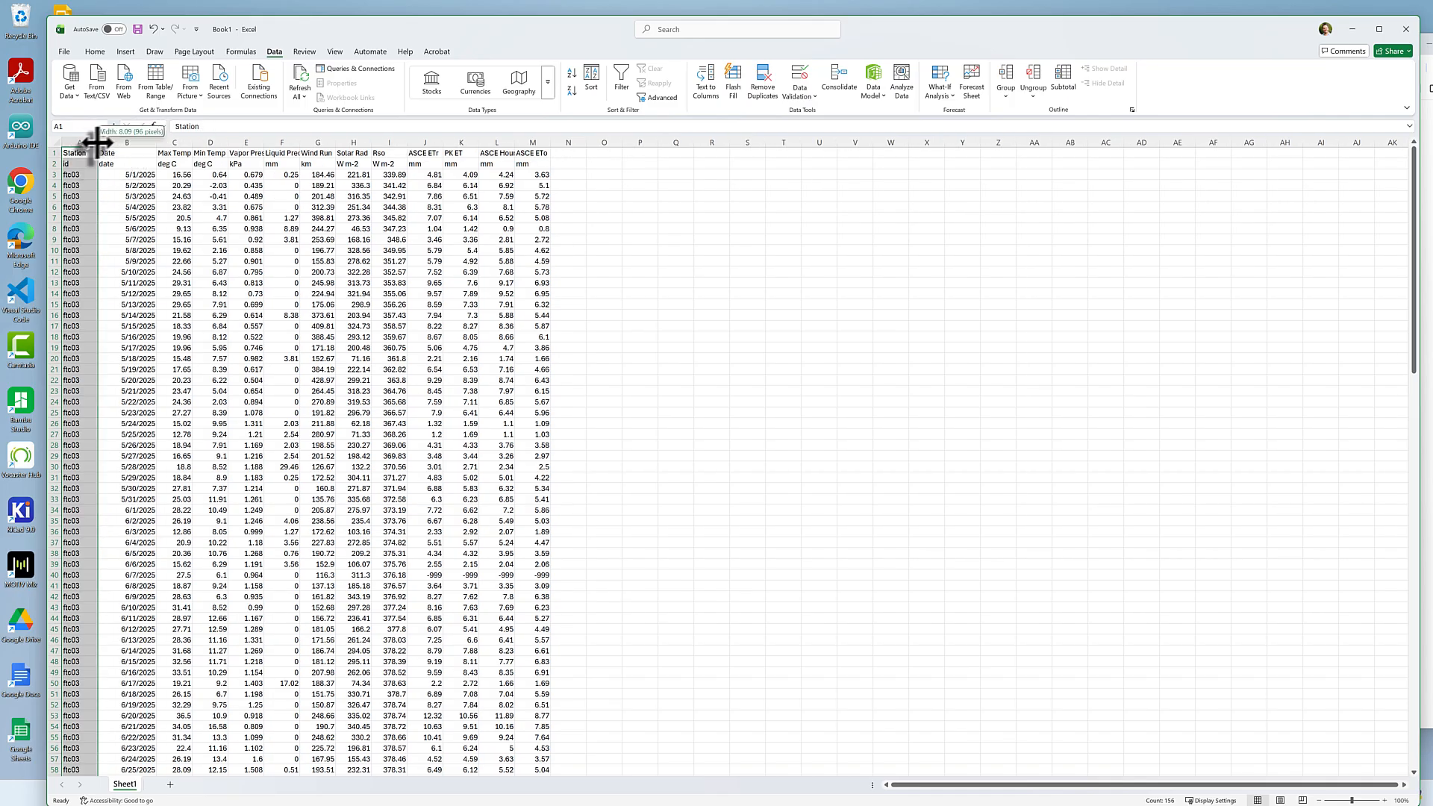
pyautogui.moveTo(99, 141); pyautogui.dragTo(110, 140)
pyautogui.click(660, 369)
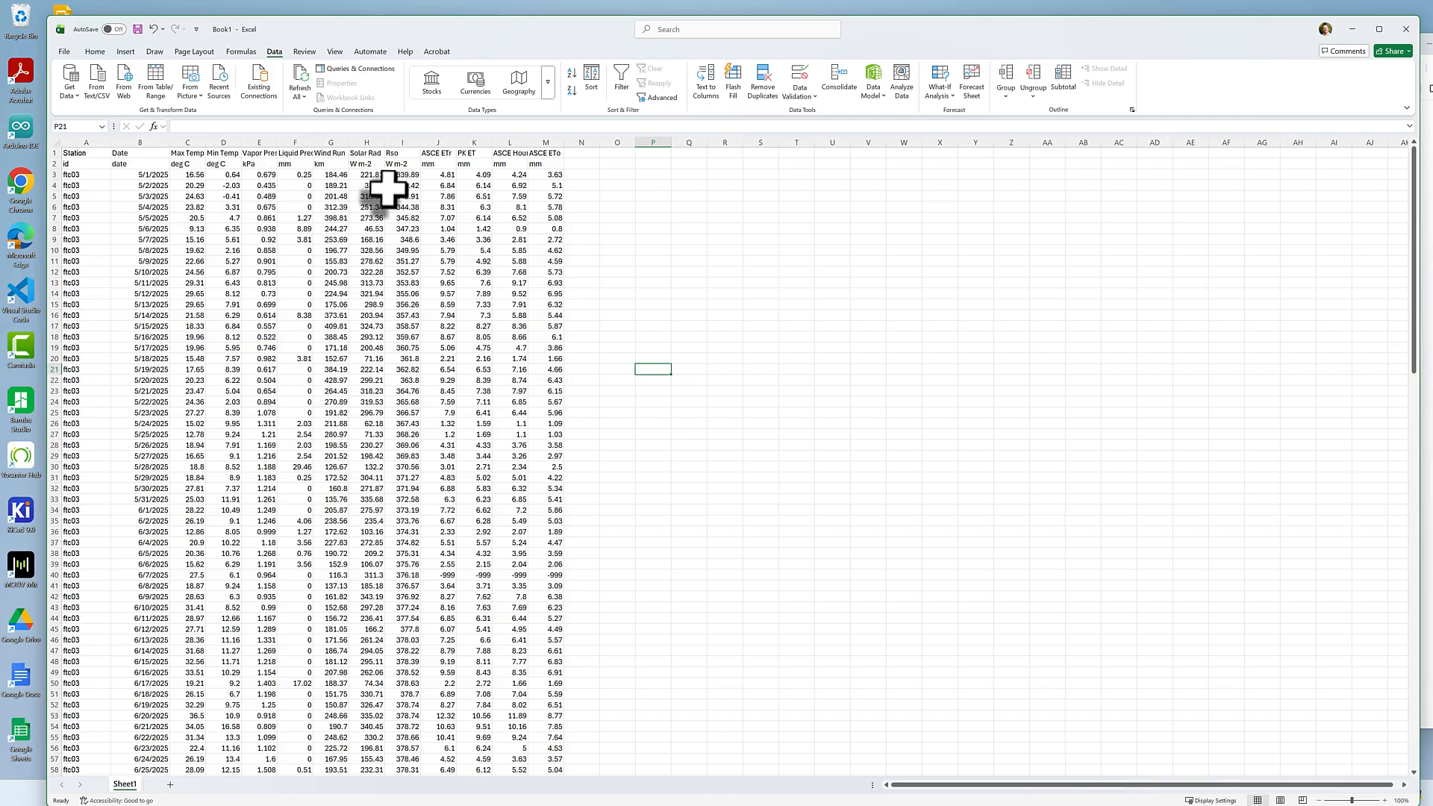
# Delete the units row (row 2) beneath the column headers
pyautogui.click(54, 163)
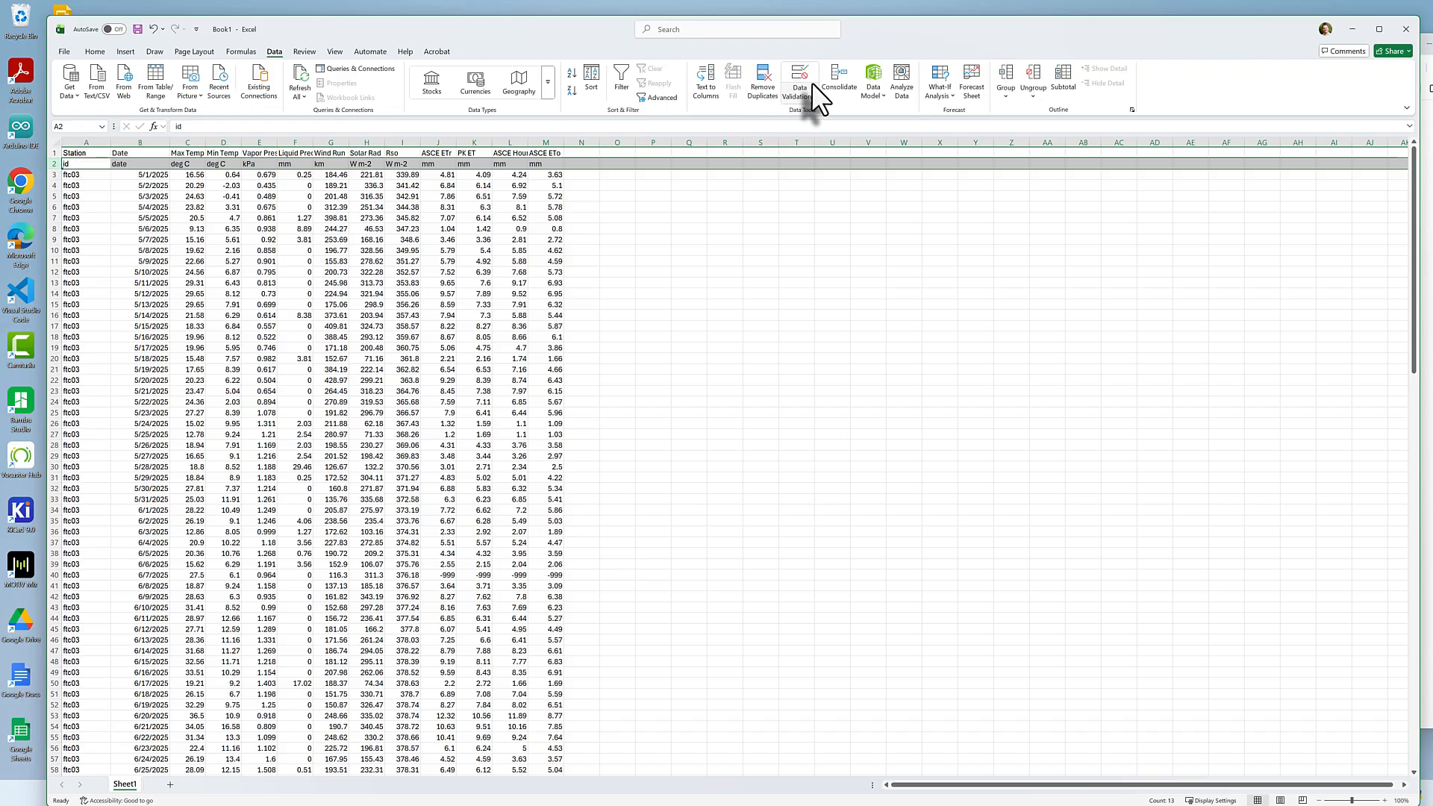
pyautogui.click(99, 52)
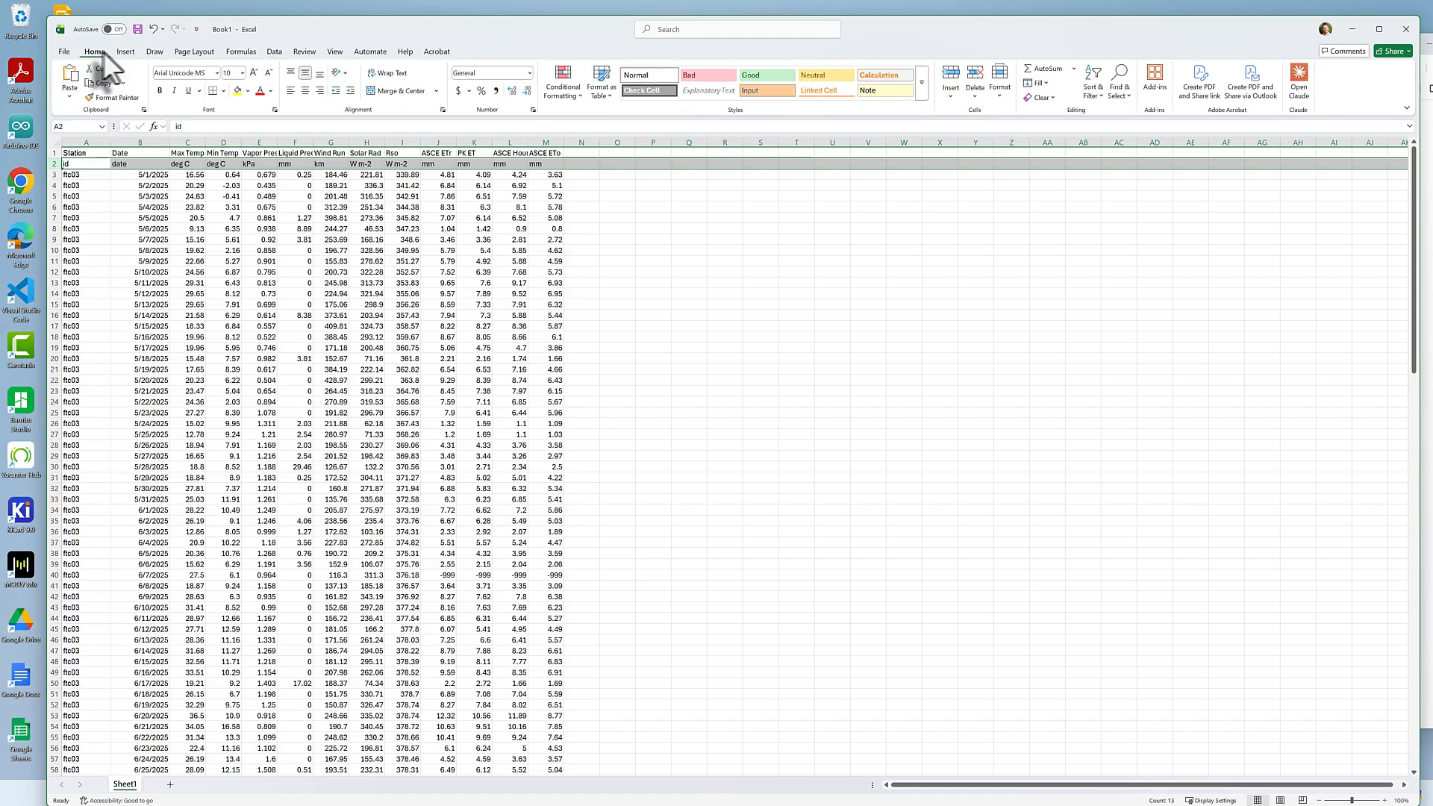
pyautogui.click(974, 75)
pyautogui.click(905, 336)
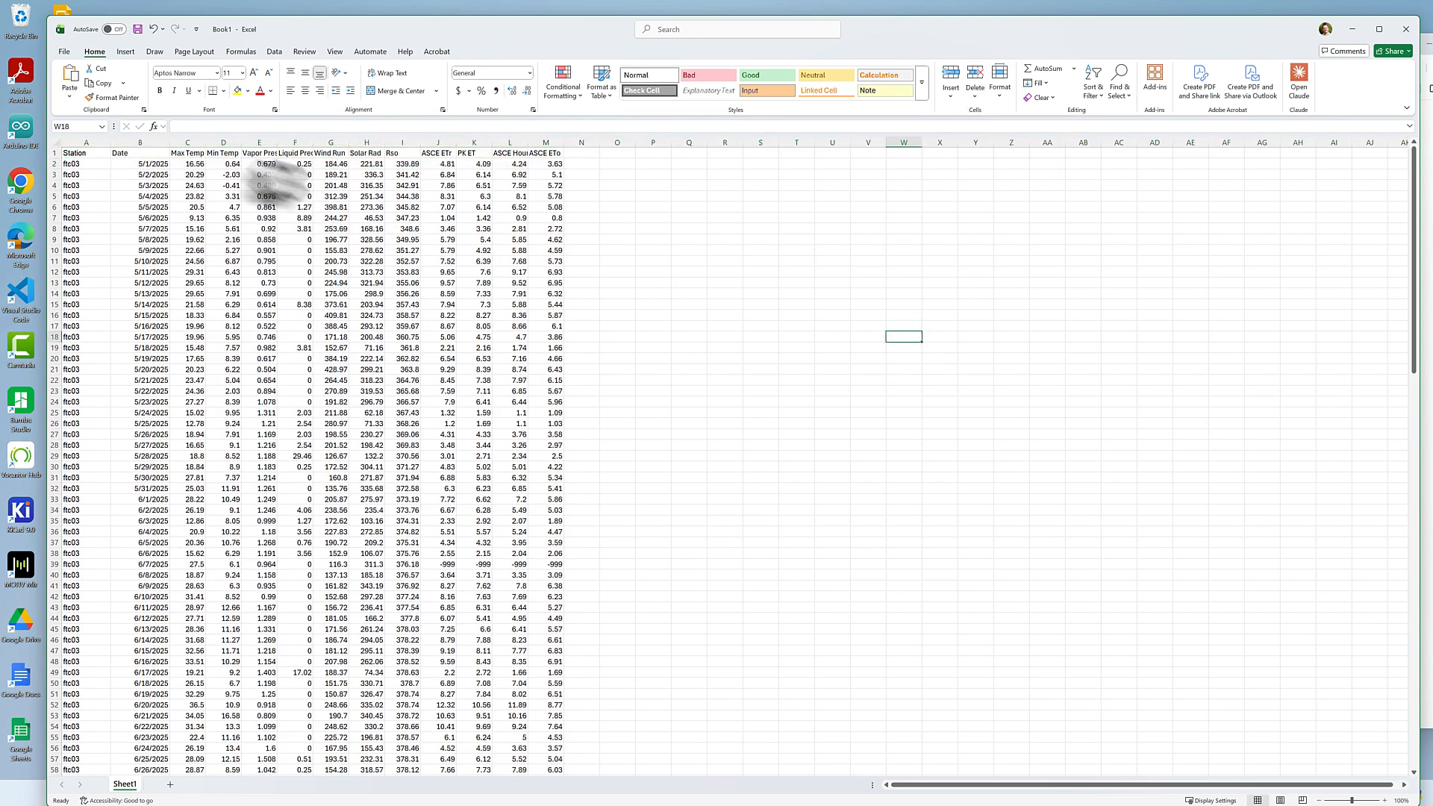
pyautogui.click(652, 337)
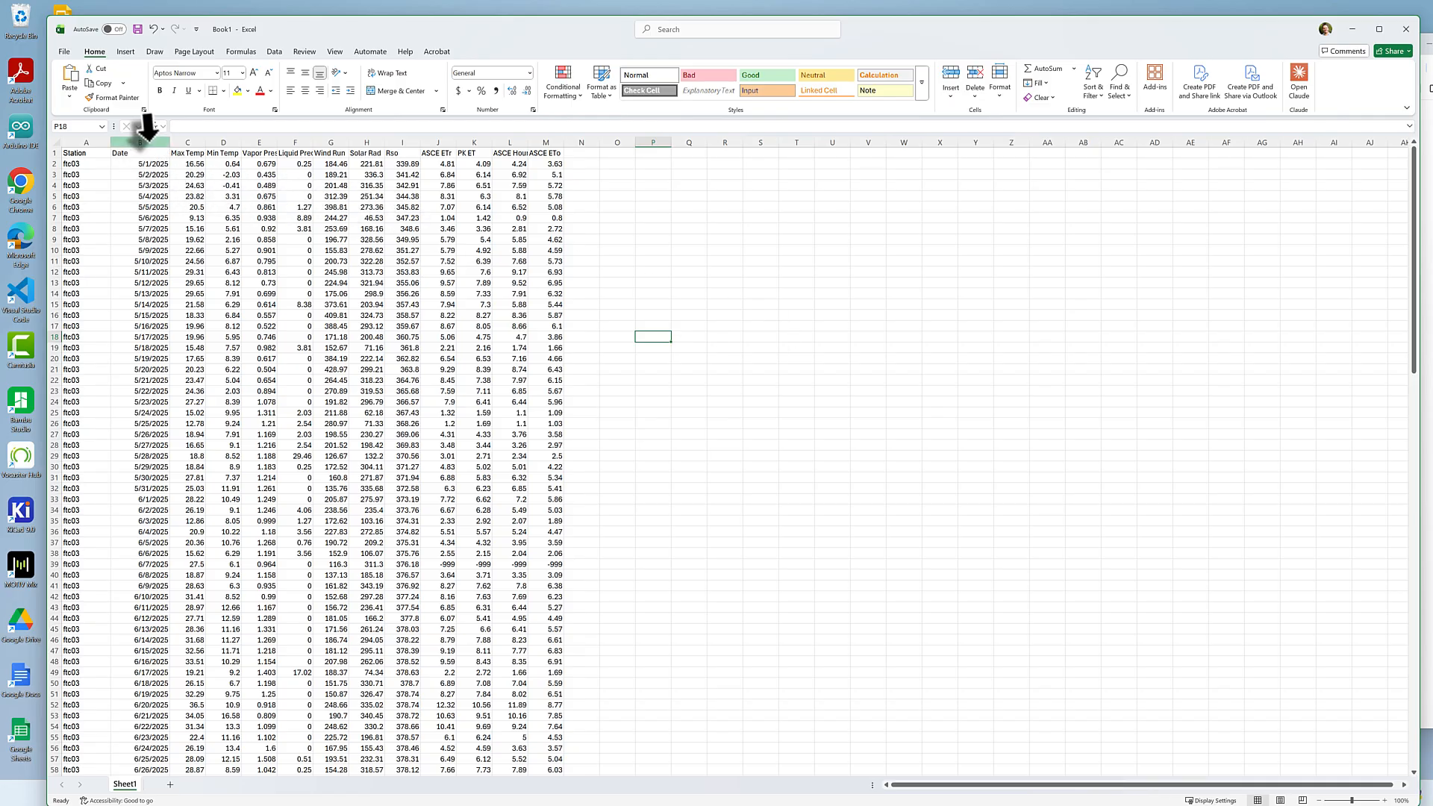
# Insert a 2-D line chart of the Date, Max Temp and Min Temp columns
pyautogui.click(148, 128)
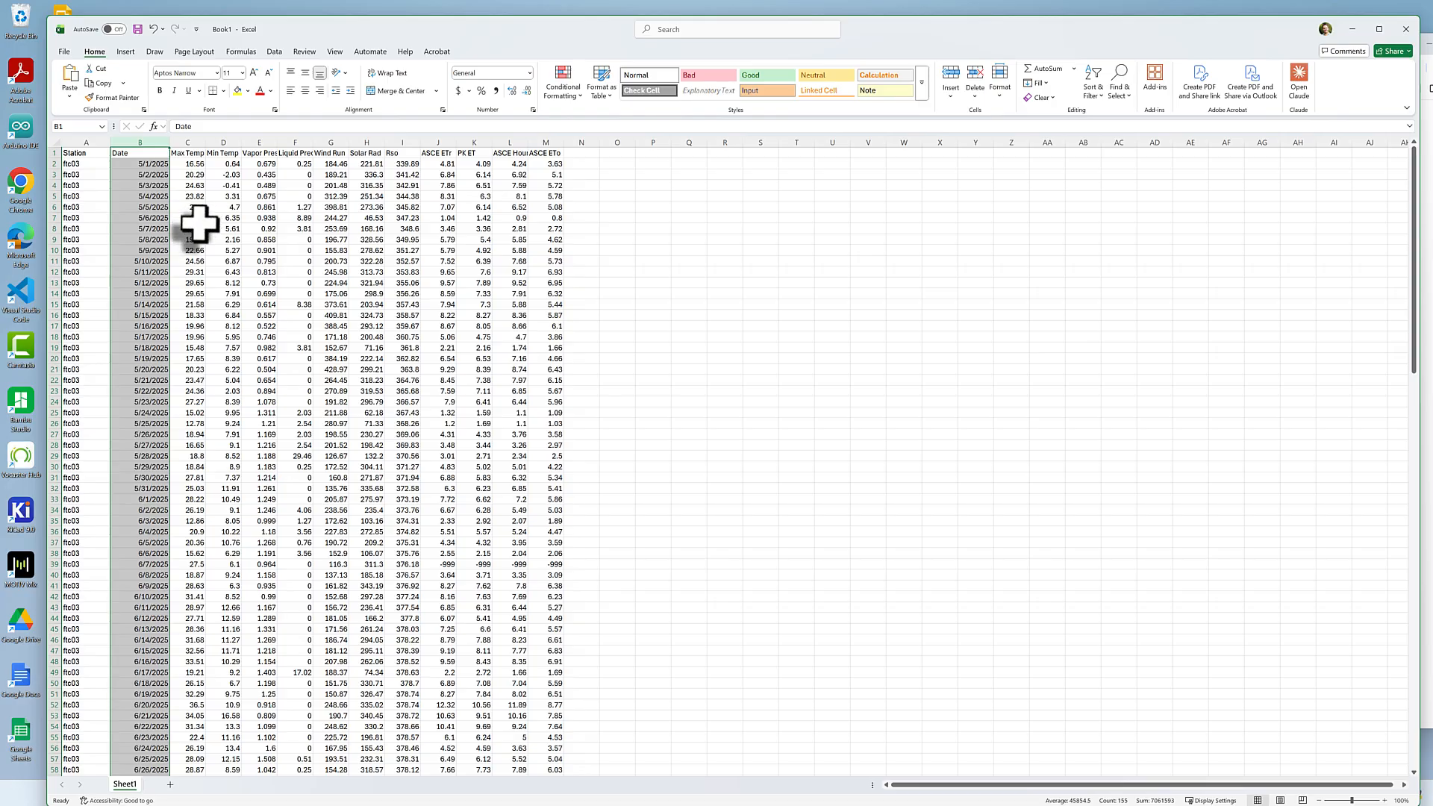
pyautogui.keyDown('ctrl'); pyautogui.click(199, 133); pyautogui.keyUp('ctrl')
pyautogui.keyDown('ctrl'); pyautogui.click(225, 134); pyautogui.keyUp('ctrl')
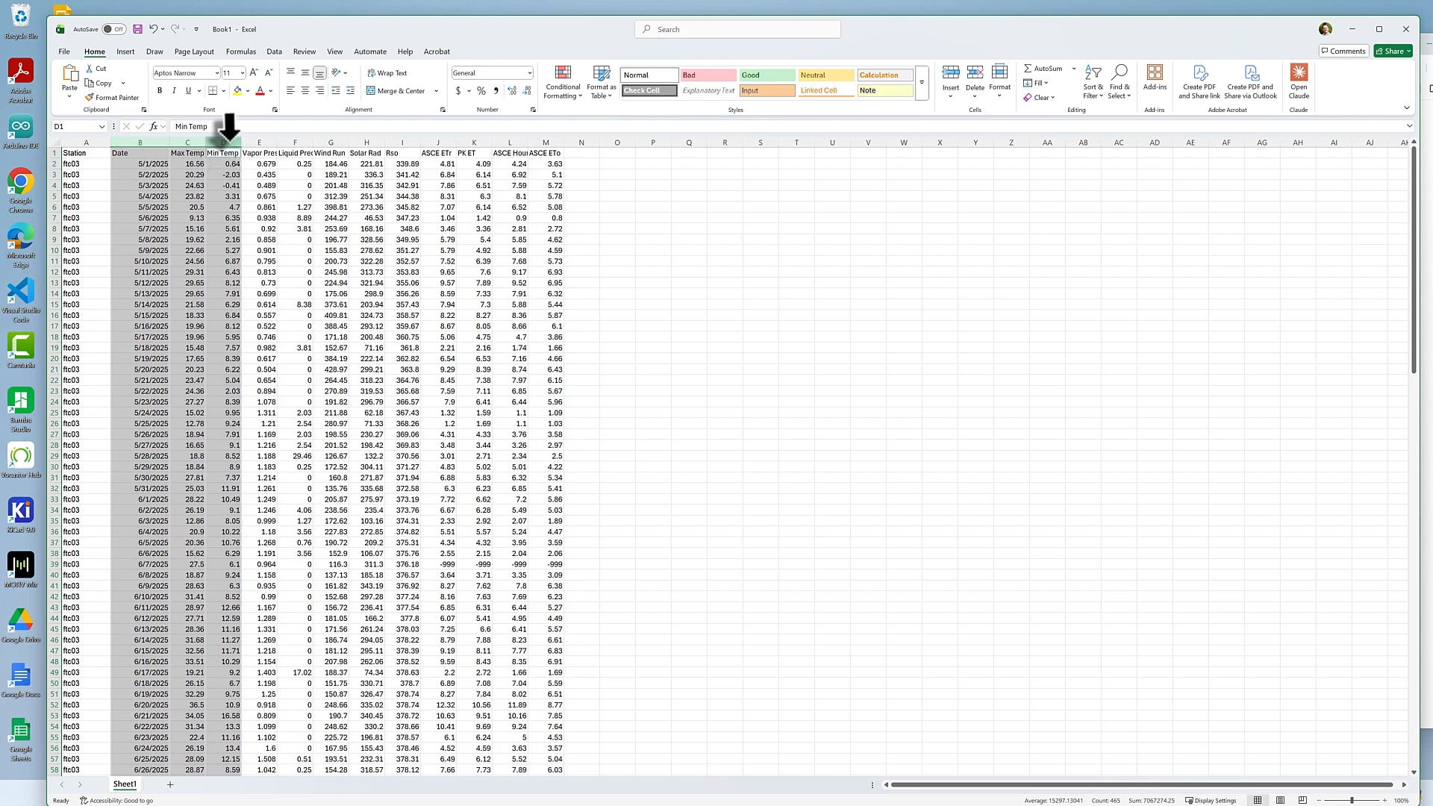
pyautogui.click(229, 134)
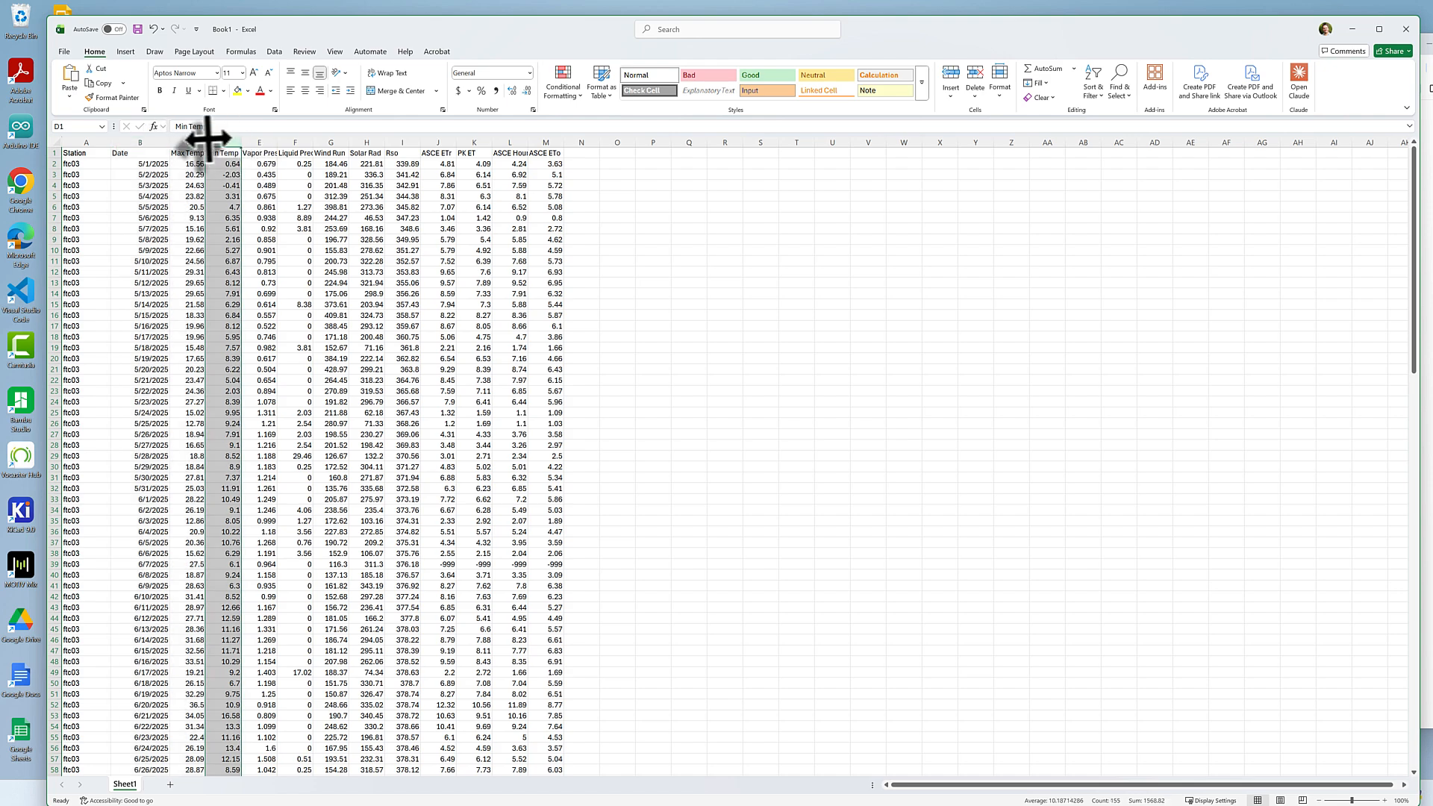
pyautogui.keyDown('ctrl'); pyautogui.click(143, 142); pyautogui.keyUp('ctrl')
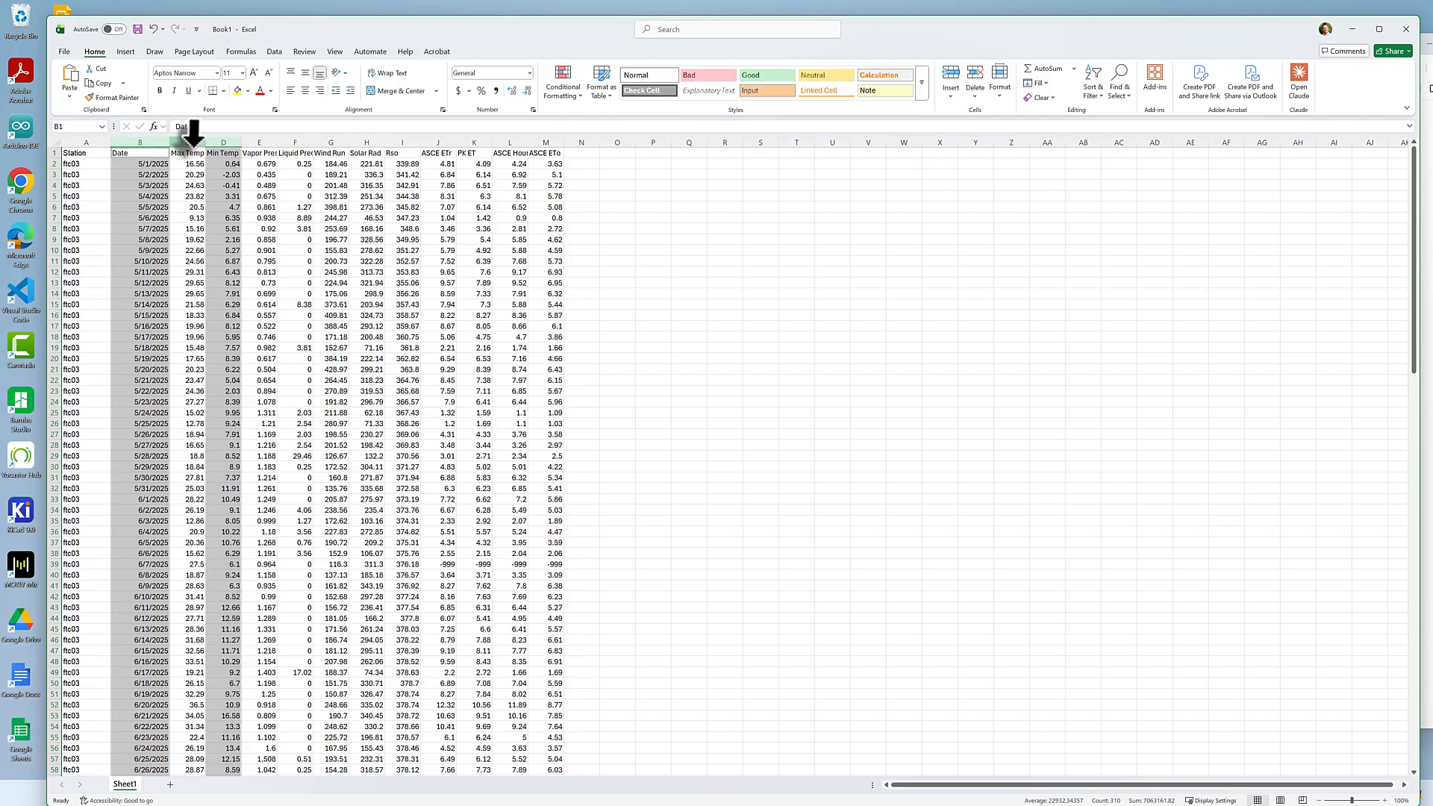
pyautogui.keyDown('ctrl'); pyautogui.click(188, 141); pyautogui.keyUp('ctrl')
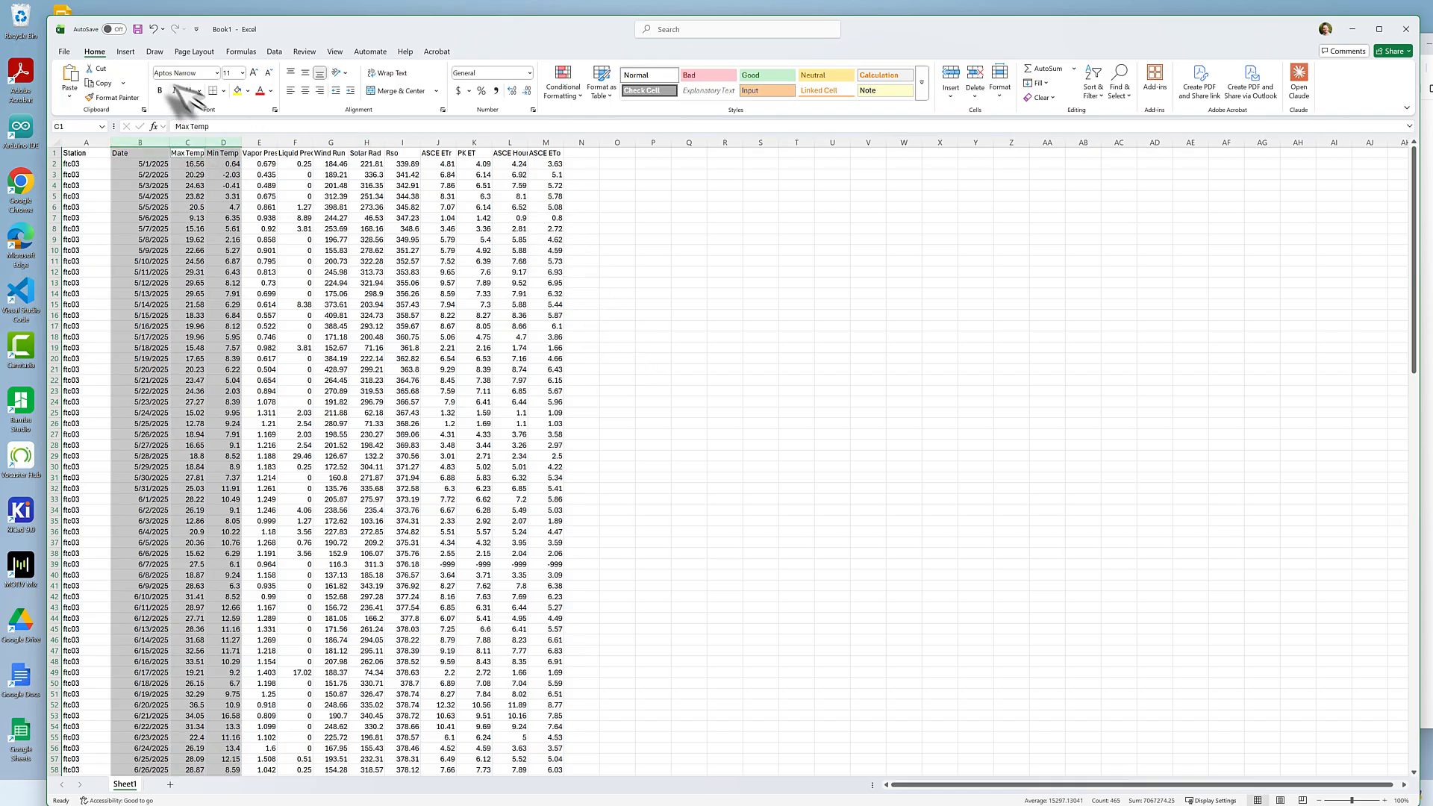
pyautogui.click(125, 52)
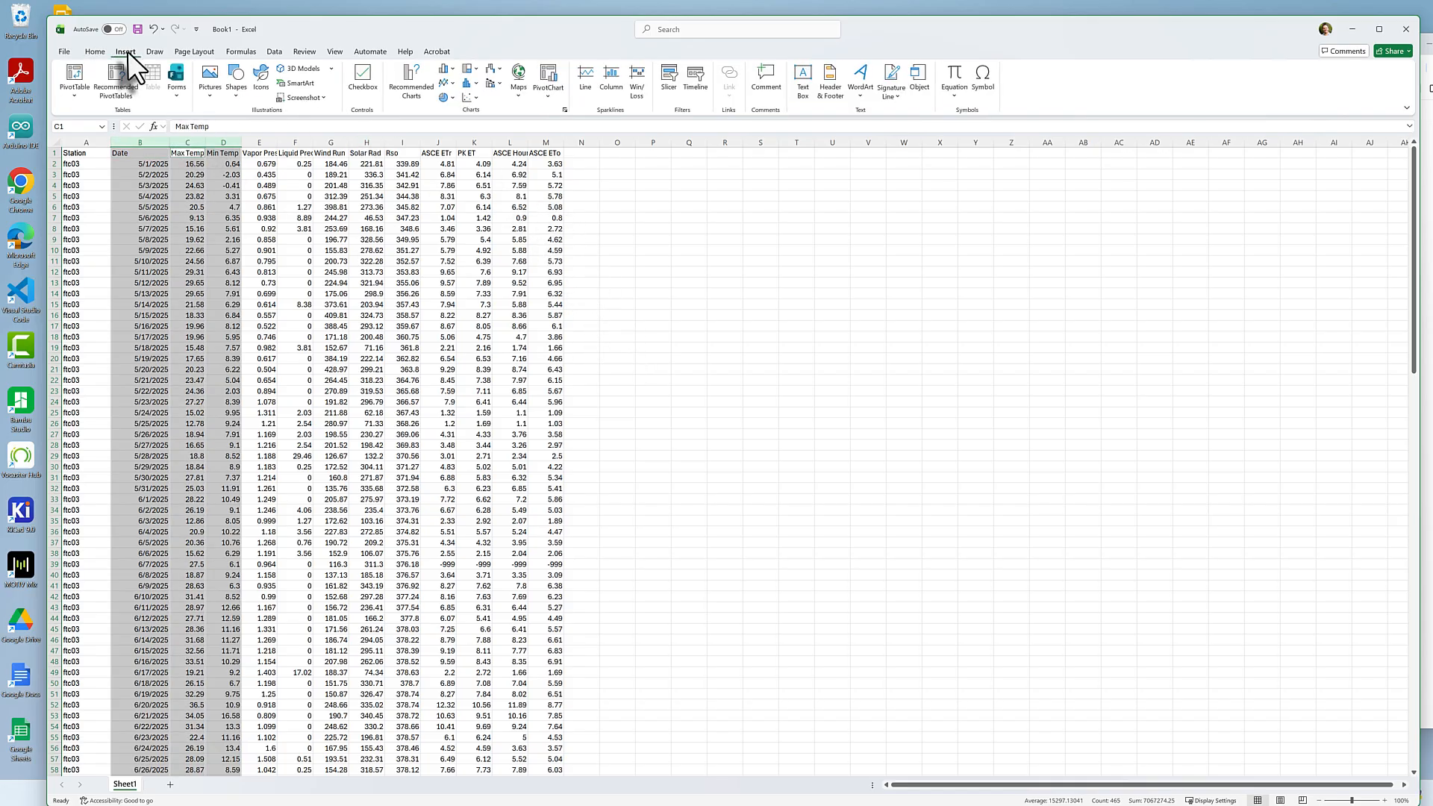
pyautogui.click(450, 82)
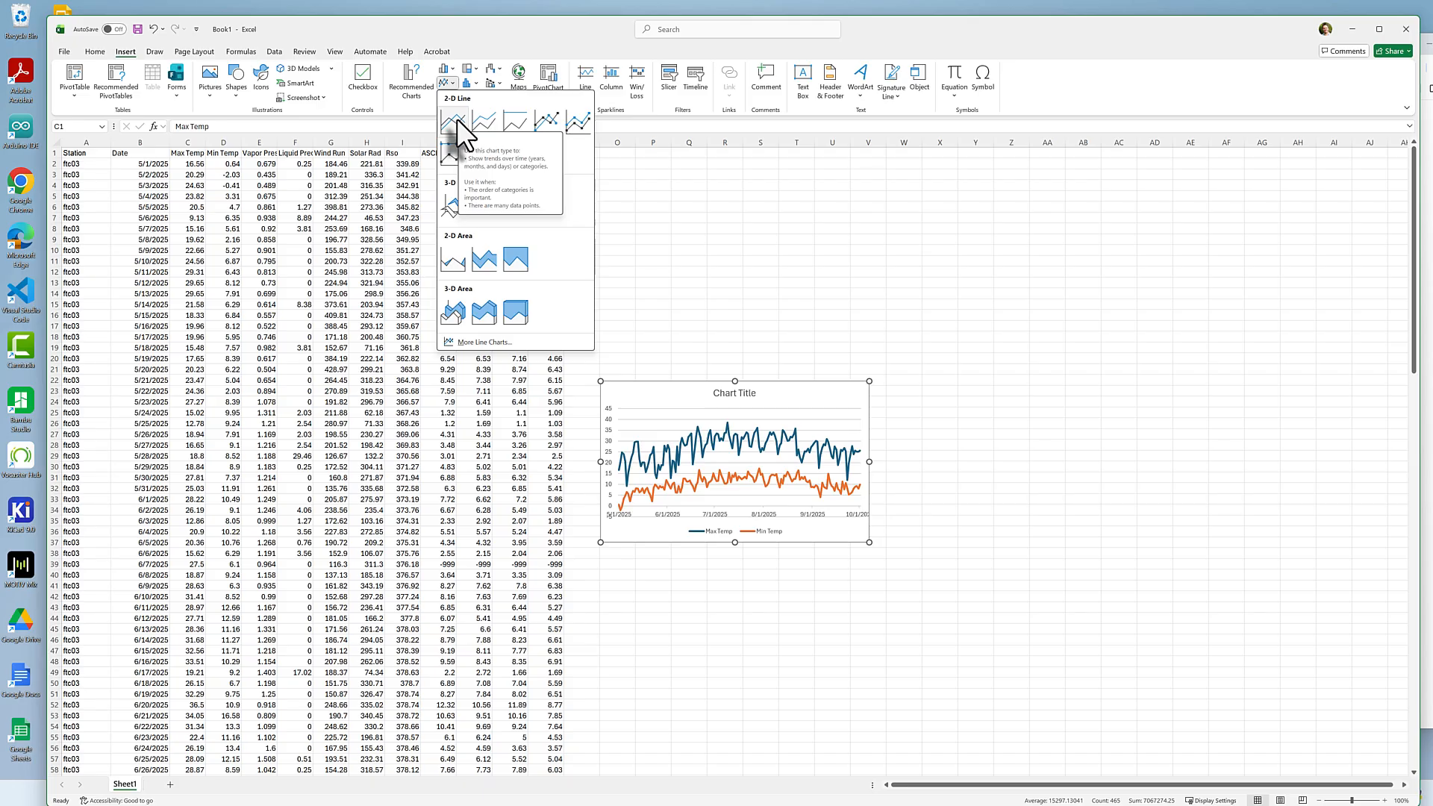
pyautogui.click(453, 120)
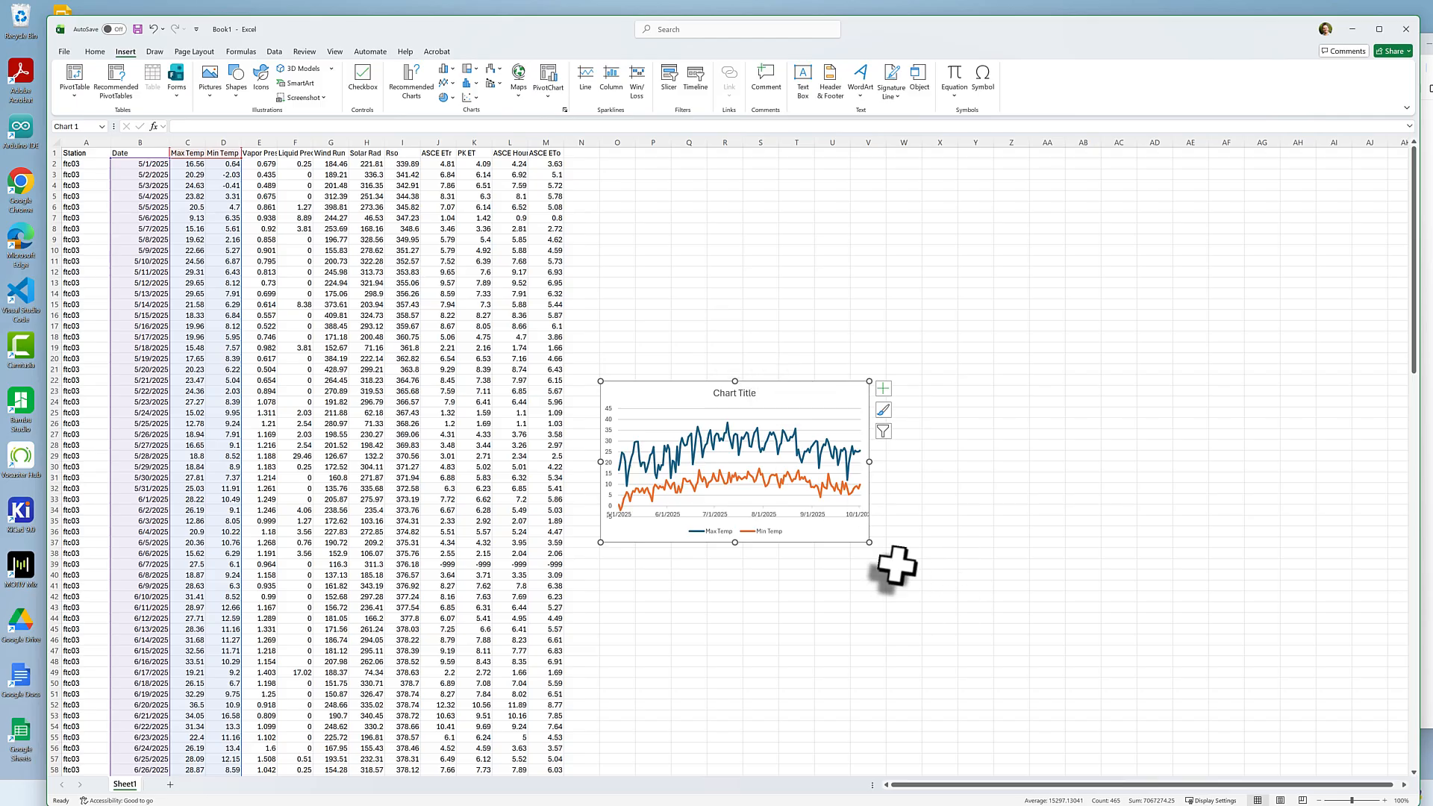
# Enlarge the chart and place it beside the data, covering about columns N to AD and rows 6 to 43
pyautogui.moveTo(869, 543); pyautogui.dragTo(963, 633)
pyautogui.moveTo(903, 379); pyautogui.dragTo(891, 206)
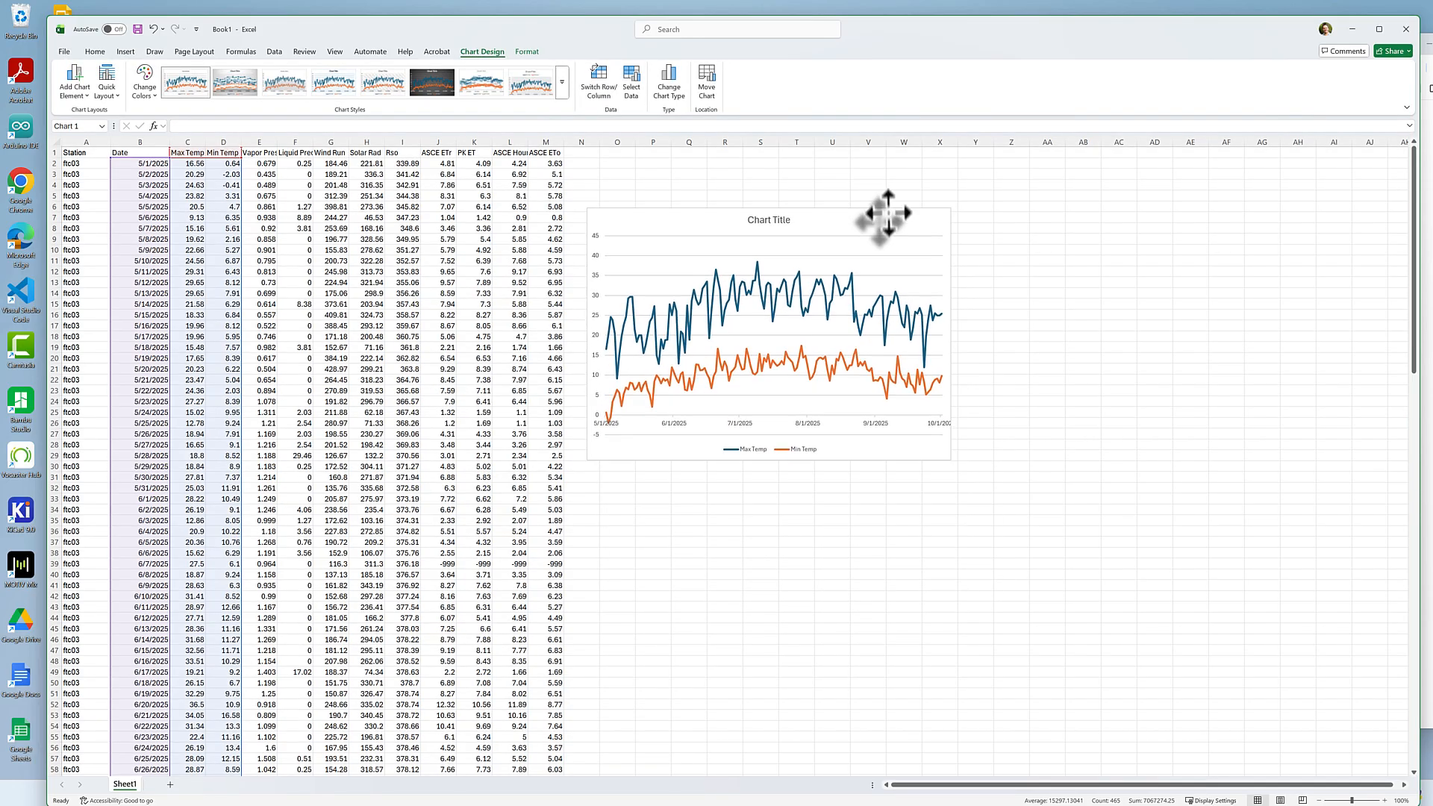
pyautogui.moveTo(947, 462); pyautogui.dragTo(1163, 612)
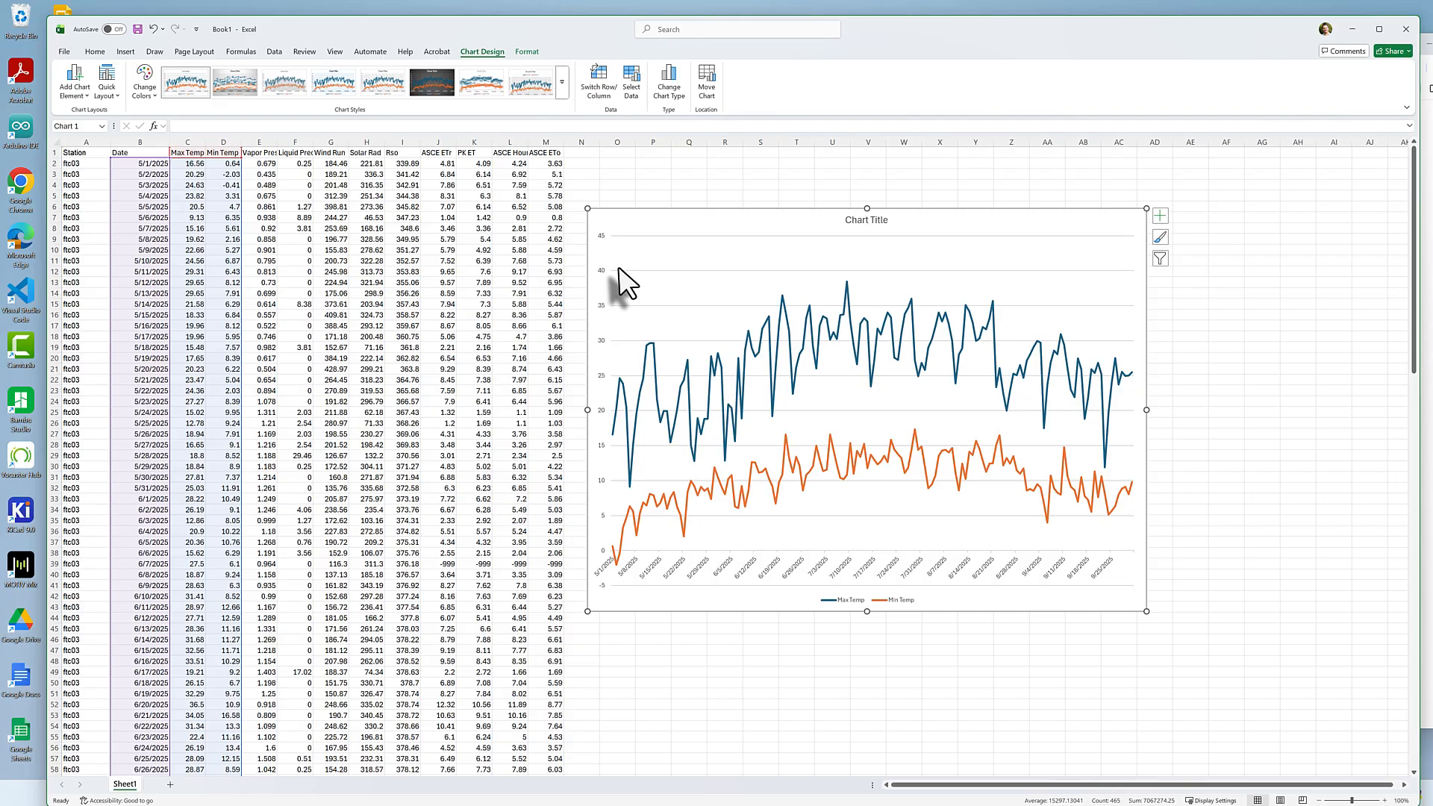
# Apply quick layout Layout 1 to the chart to add a vertical axis title and a legend at the right
pyautogui.click(116, 91)
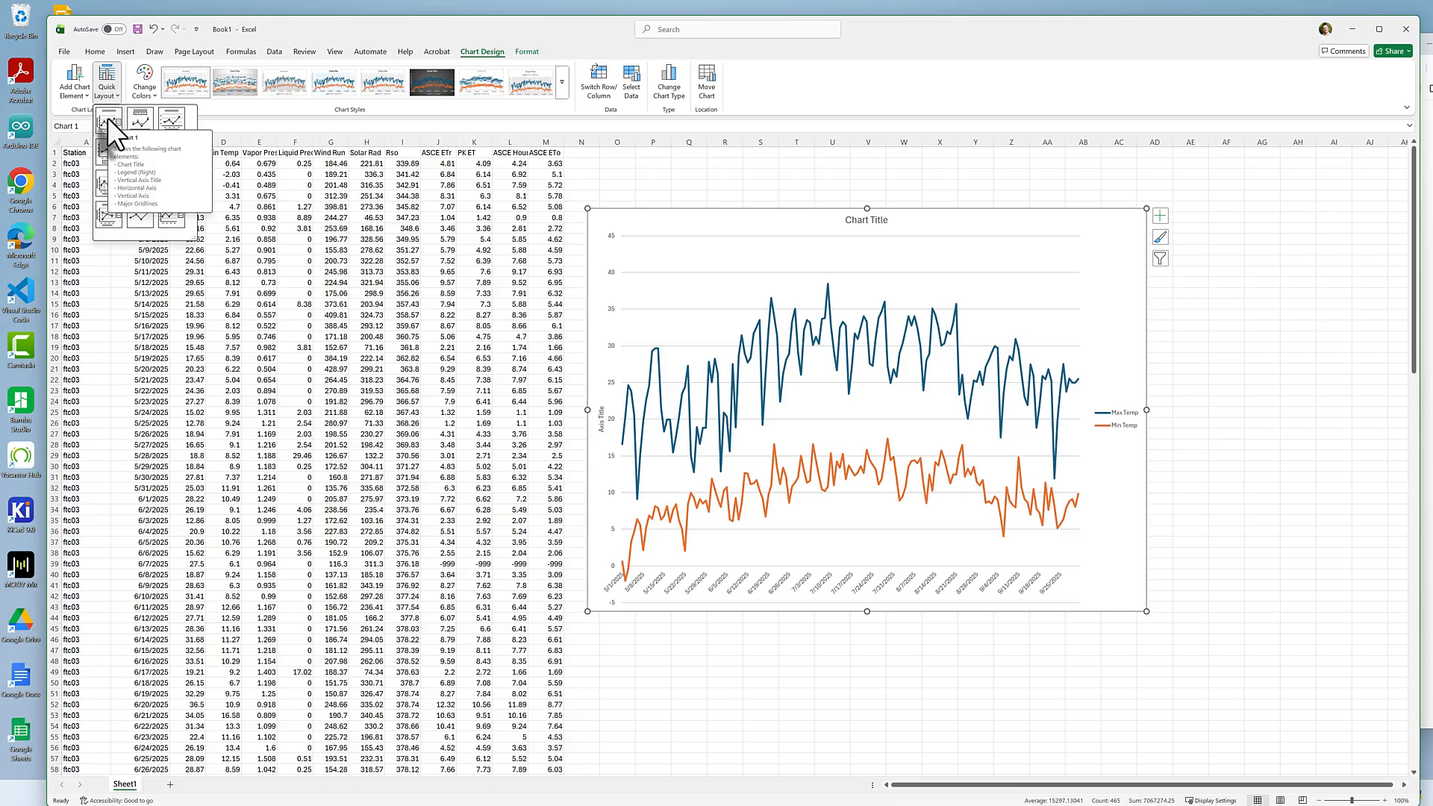
pyautogui.click(107, 118)
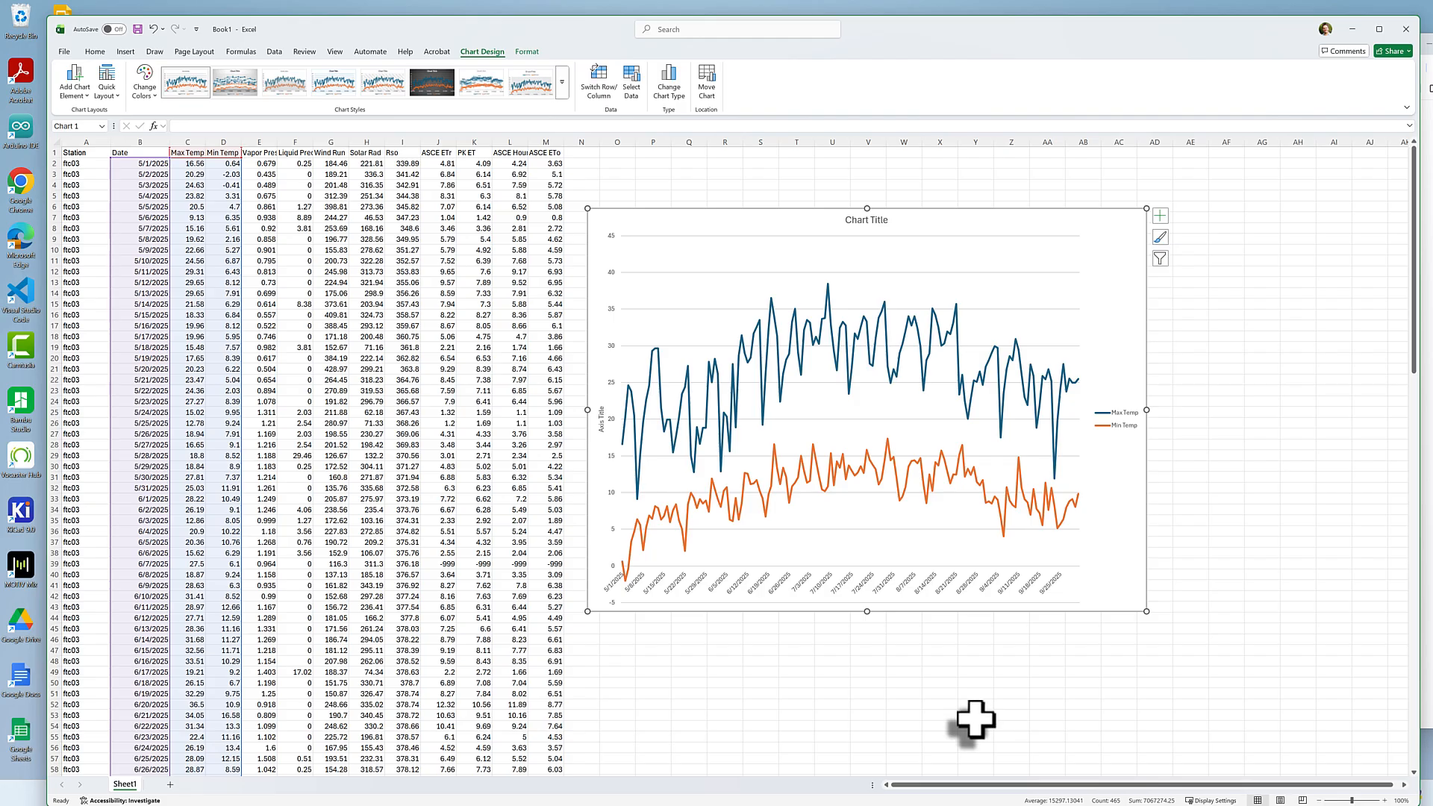
pyautogui.click(601, 427)
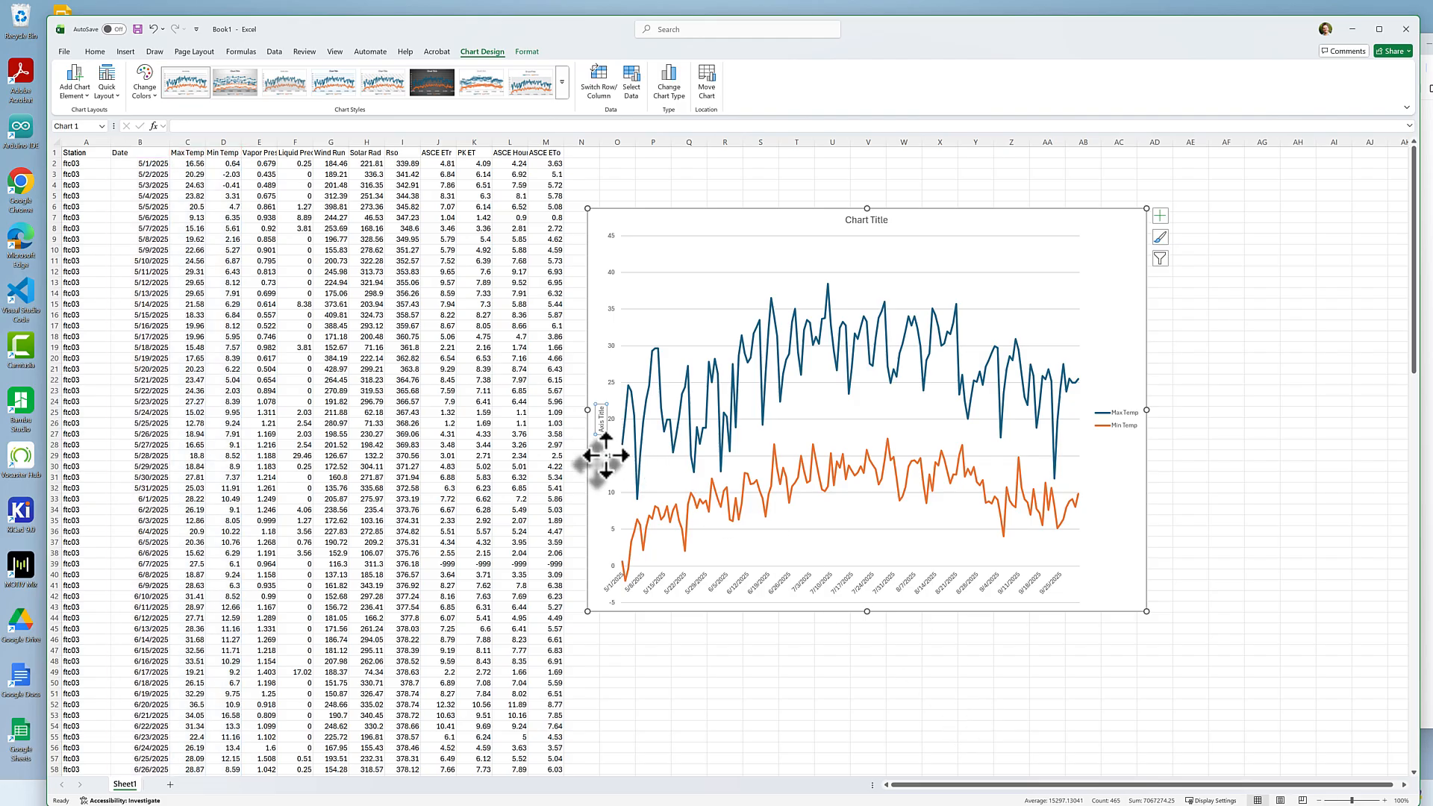
# Change the chart title to "Tair, ARDEC, 2025"
pyautogui.click(847, 220)
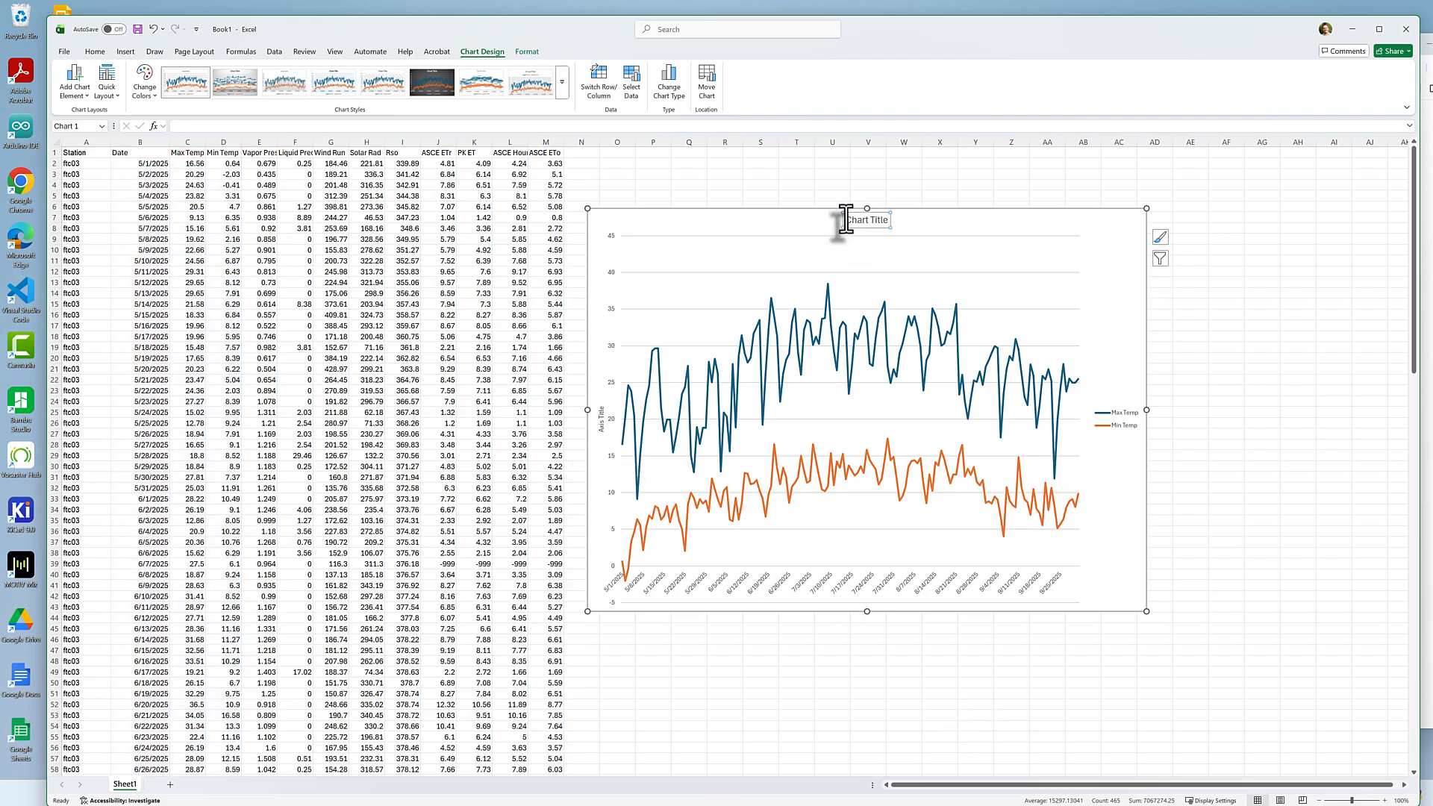
pyautogui.moveTo(847, 220); pyautogui.dragTo(891, 224)
pyautogui.write('A')
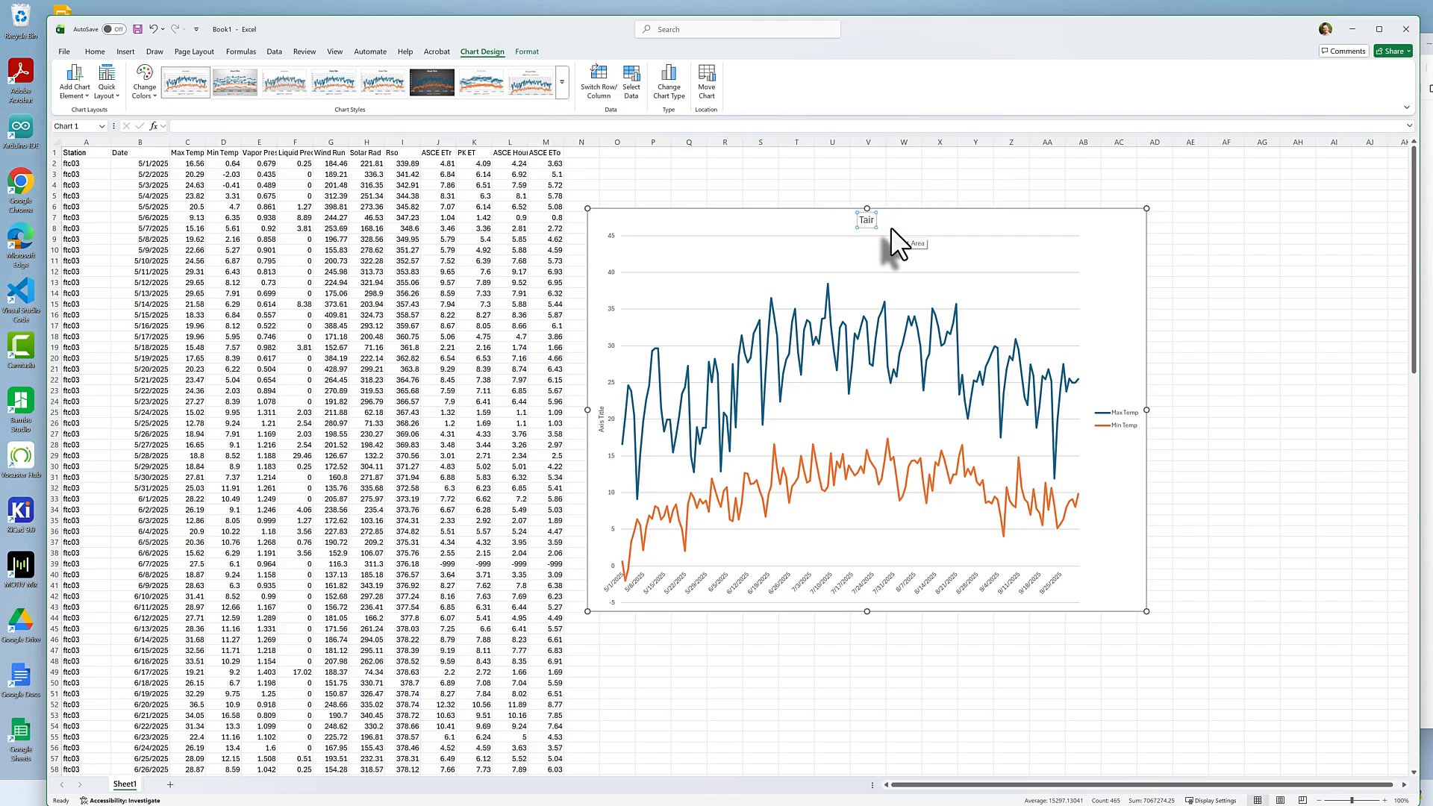
pyautogui.write('air, ARDEC, 2025')
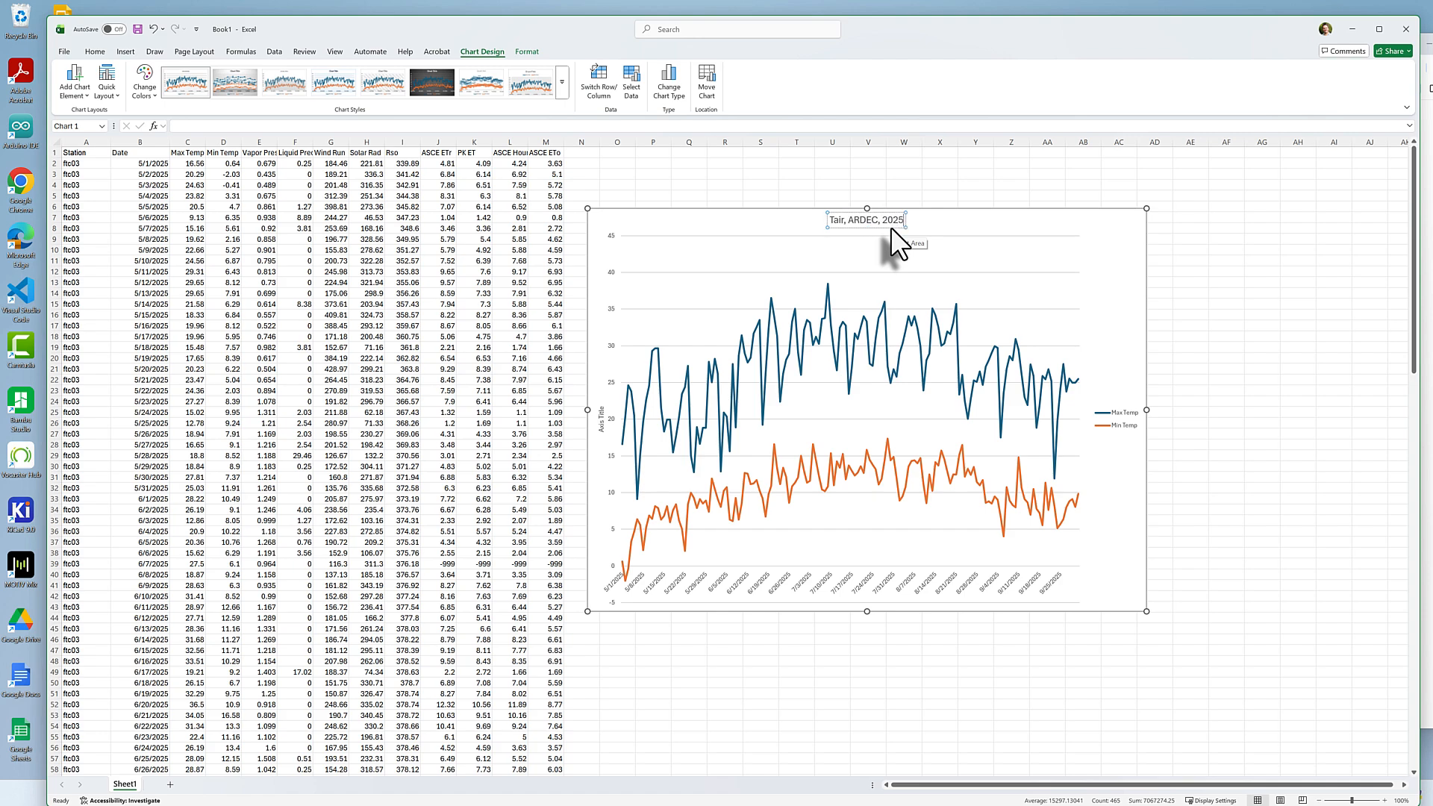
# Change the chart's vertical axis title to "Tair (C)"
pyautogui.click(602, 423)
pyautogui.write('T')
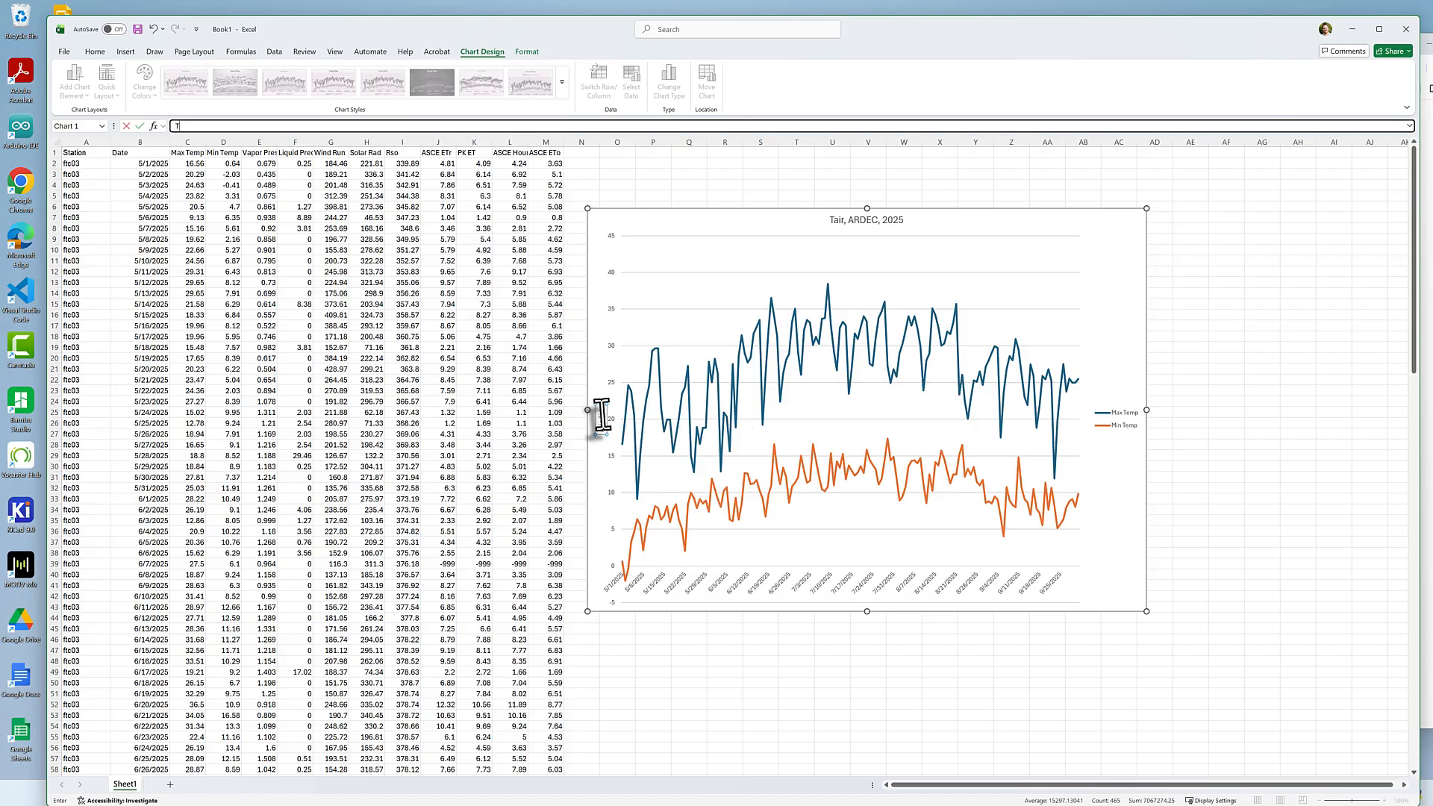
pyautogui.press('Return')
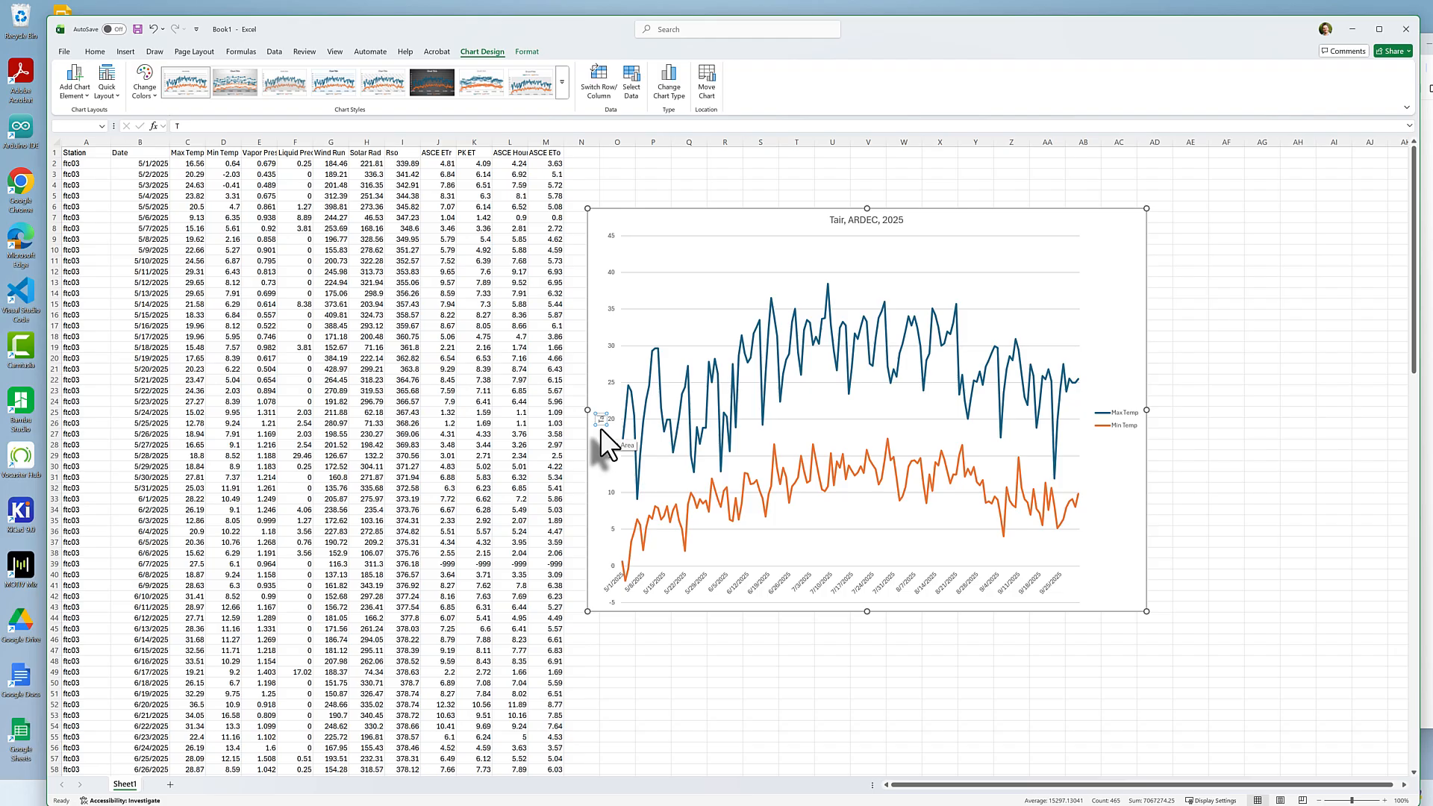
pyautogui.write('air (C)')
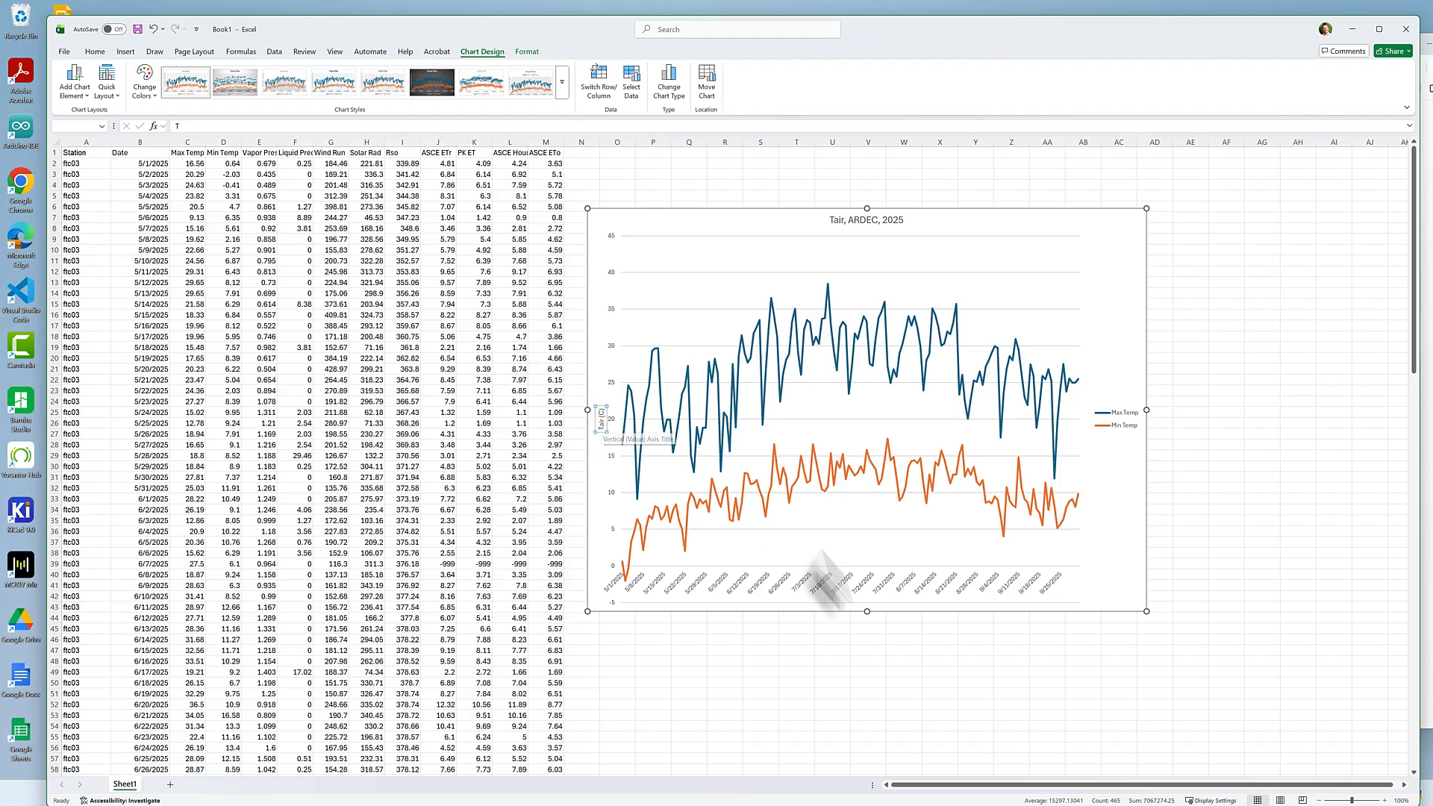
# Set the major unit of the chart's horizontal date axis to 1 month
pyautogui.click(874, 593)
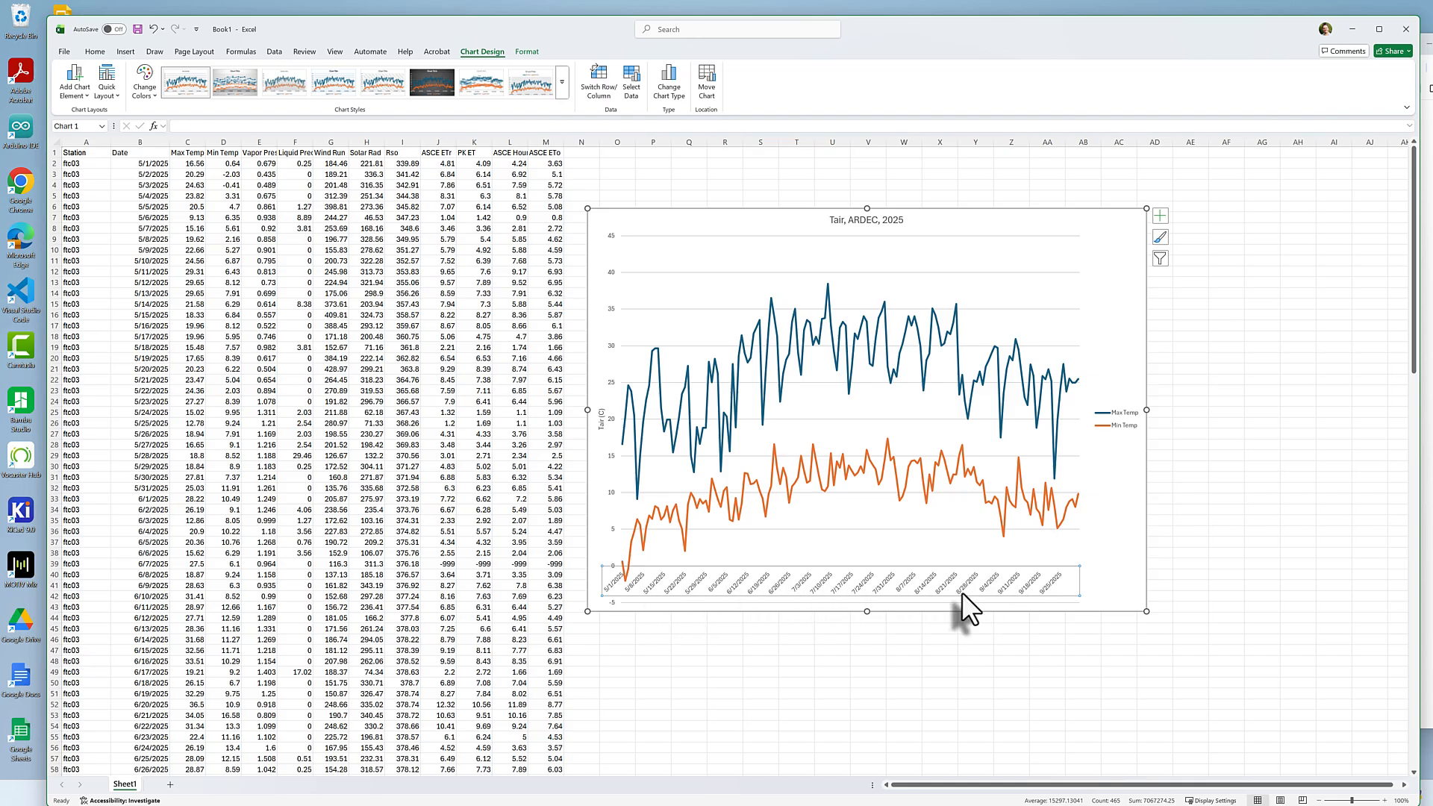
pyautogui.doubleClick(893, 585)
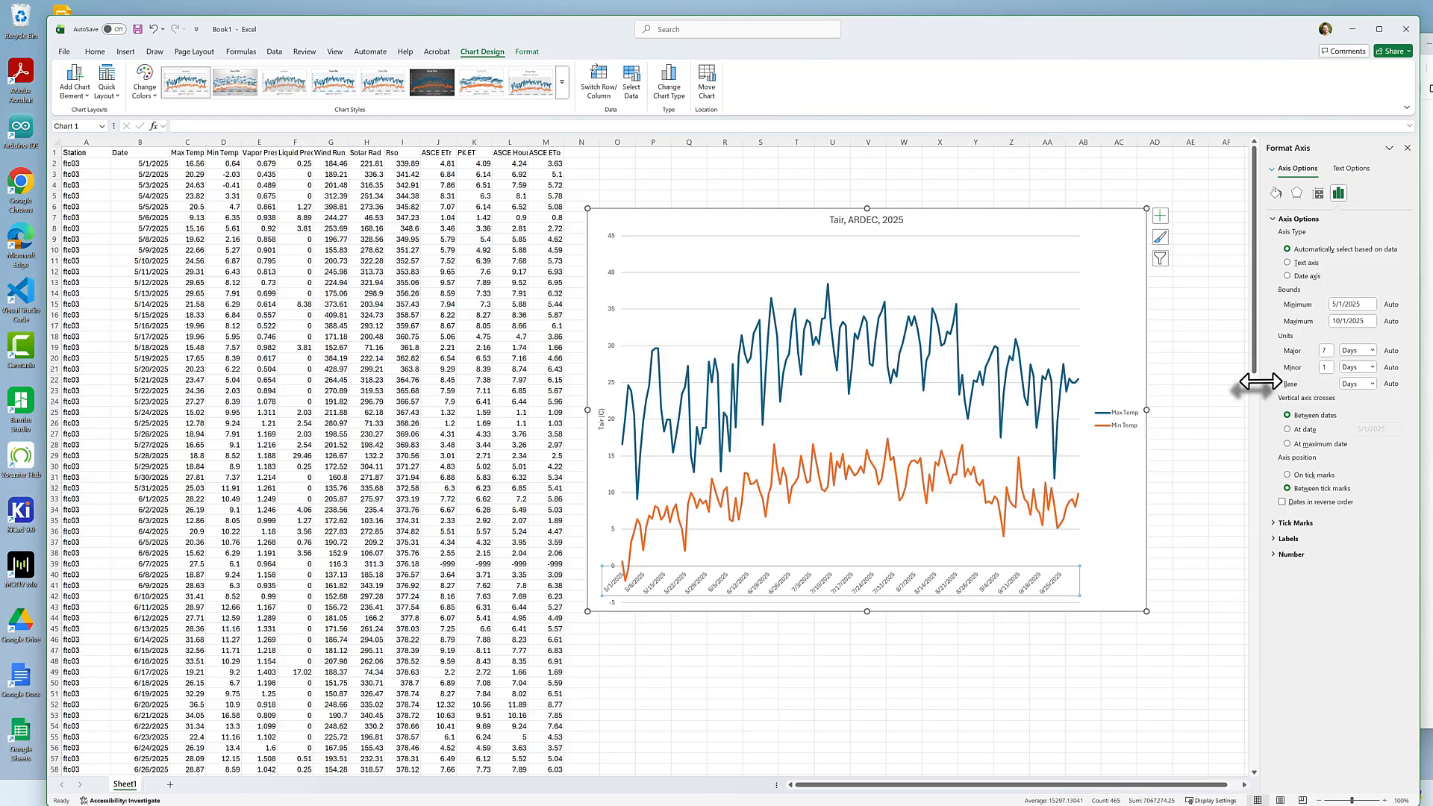
pyautogui.moveTo(1259, 382); pyautogui.dragTo(1113, 379)
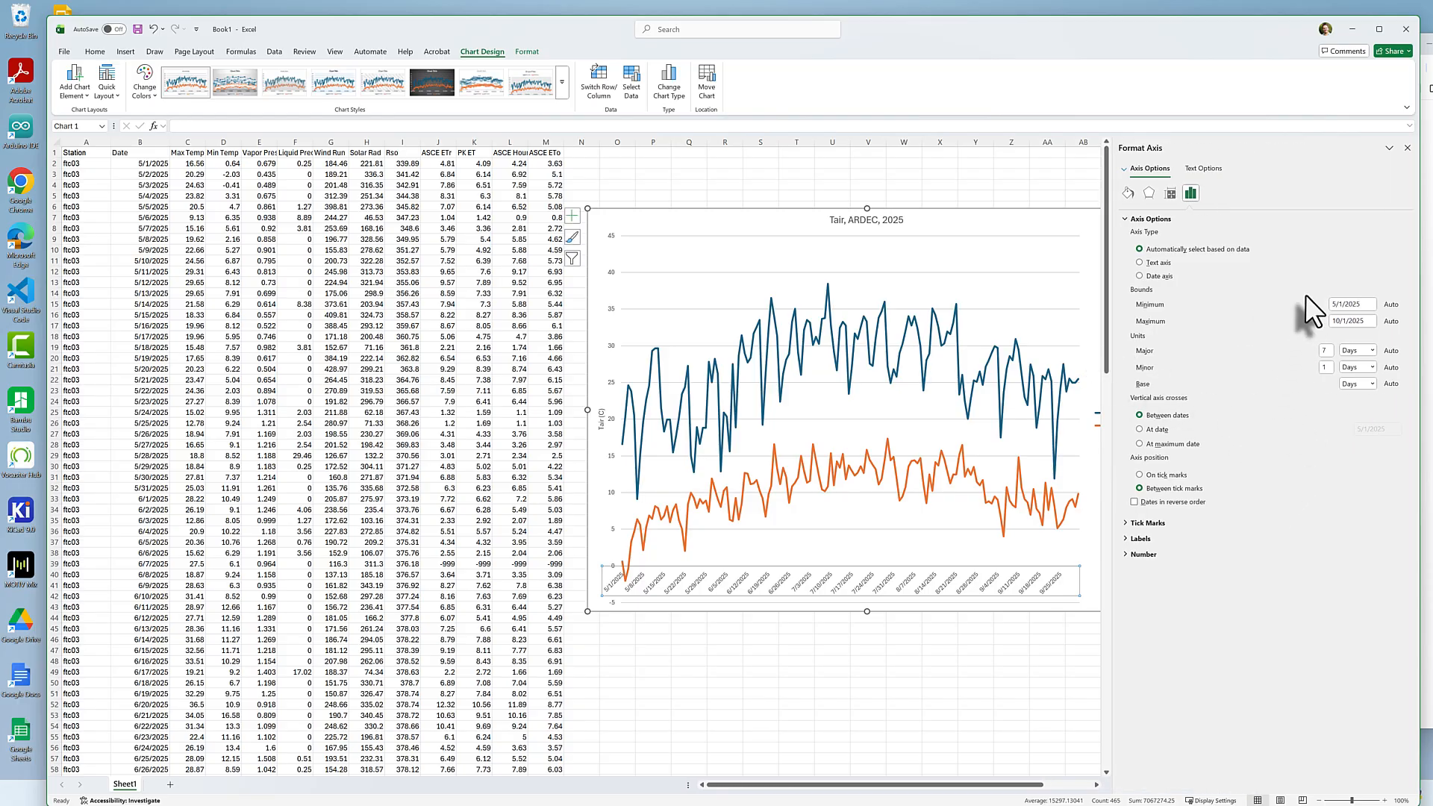
pyautogui.click(1372, 350)
pyautogui.click(1355, 372)
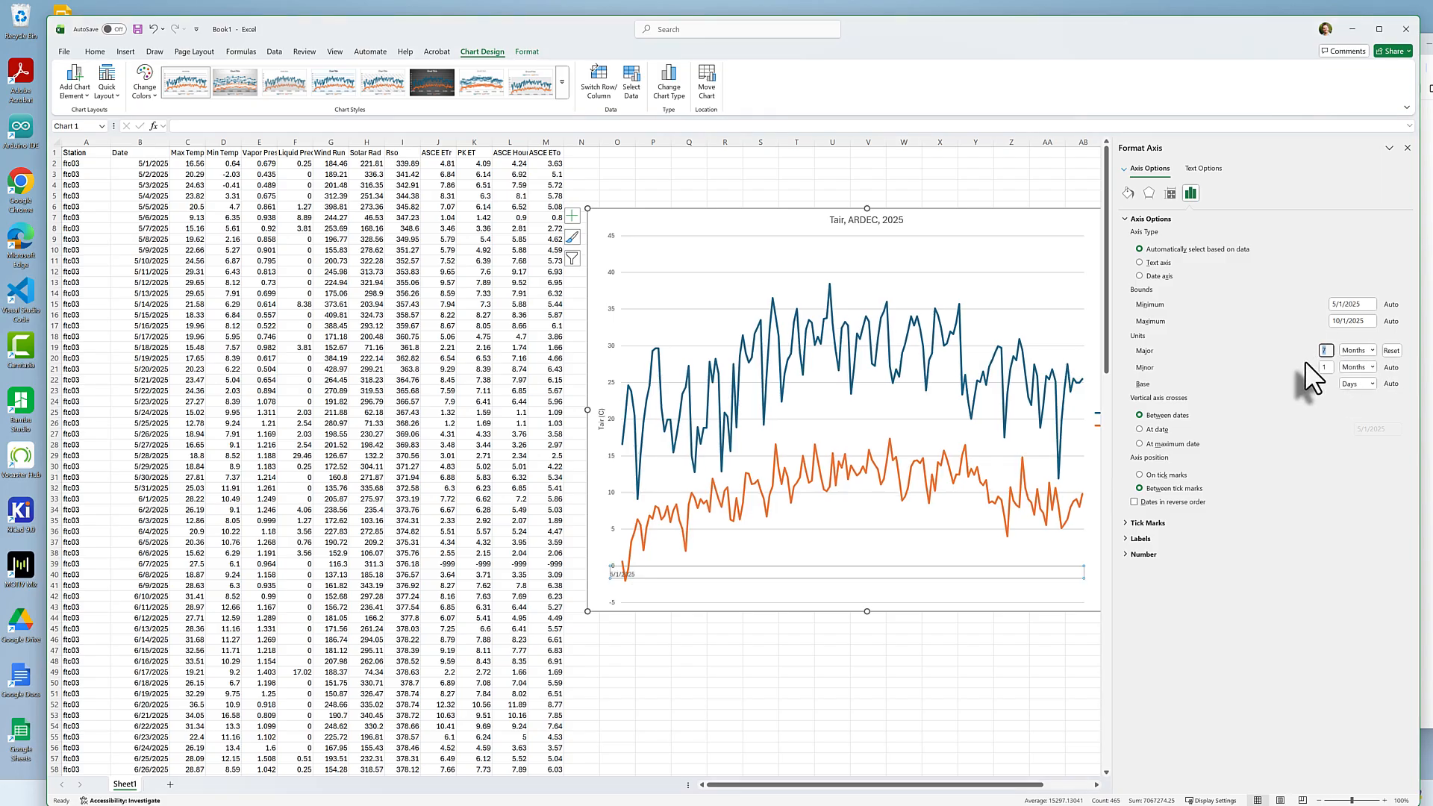
pyautogui.write('1')
pyautogui.click(1352, 367)
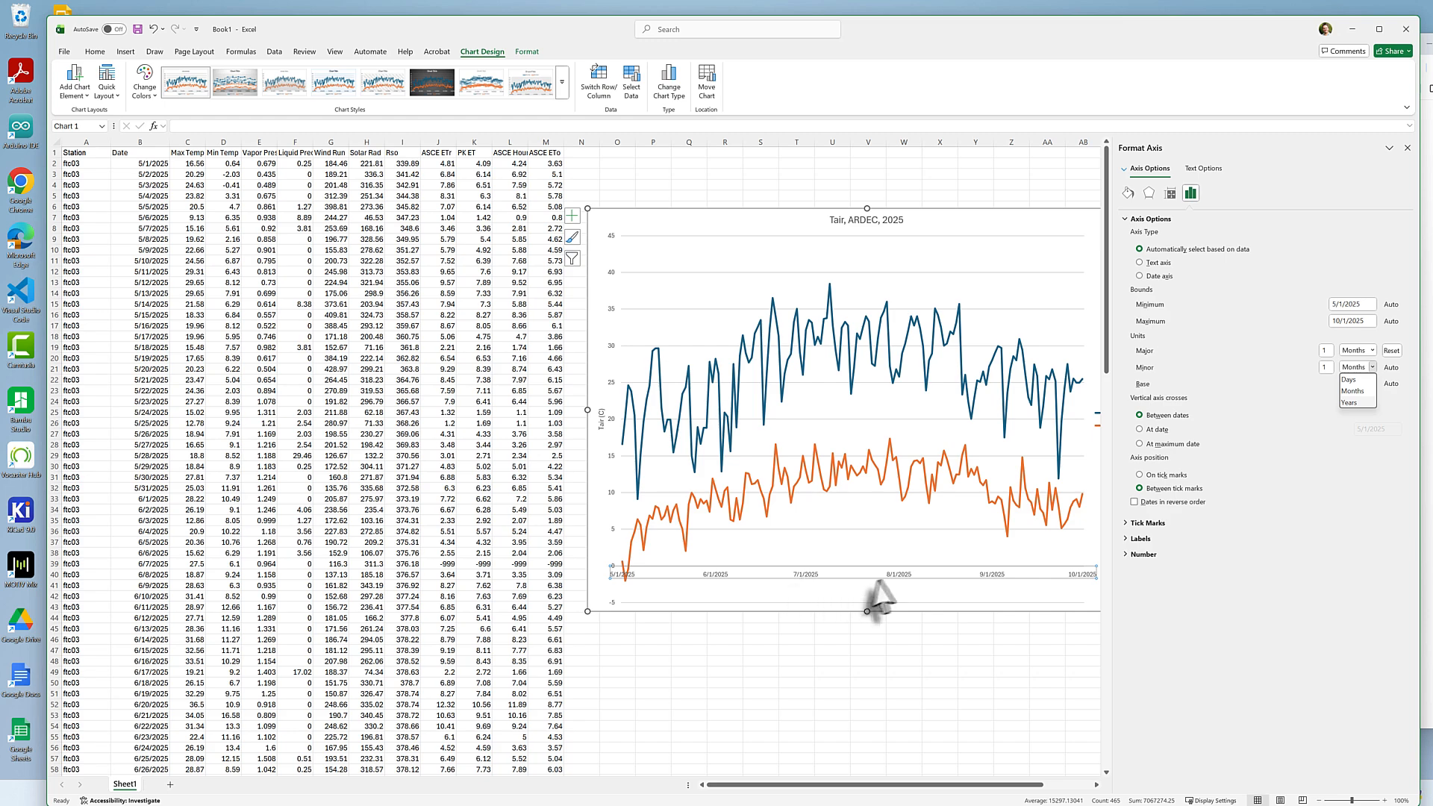
pyautogui.click(1189, 627)
pyautogui.moveTo(1111, 430); pyautogui.dragTo(1251, 429)
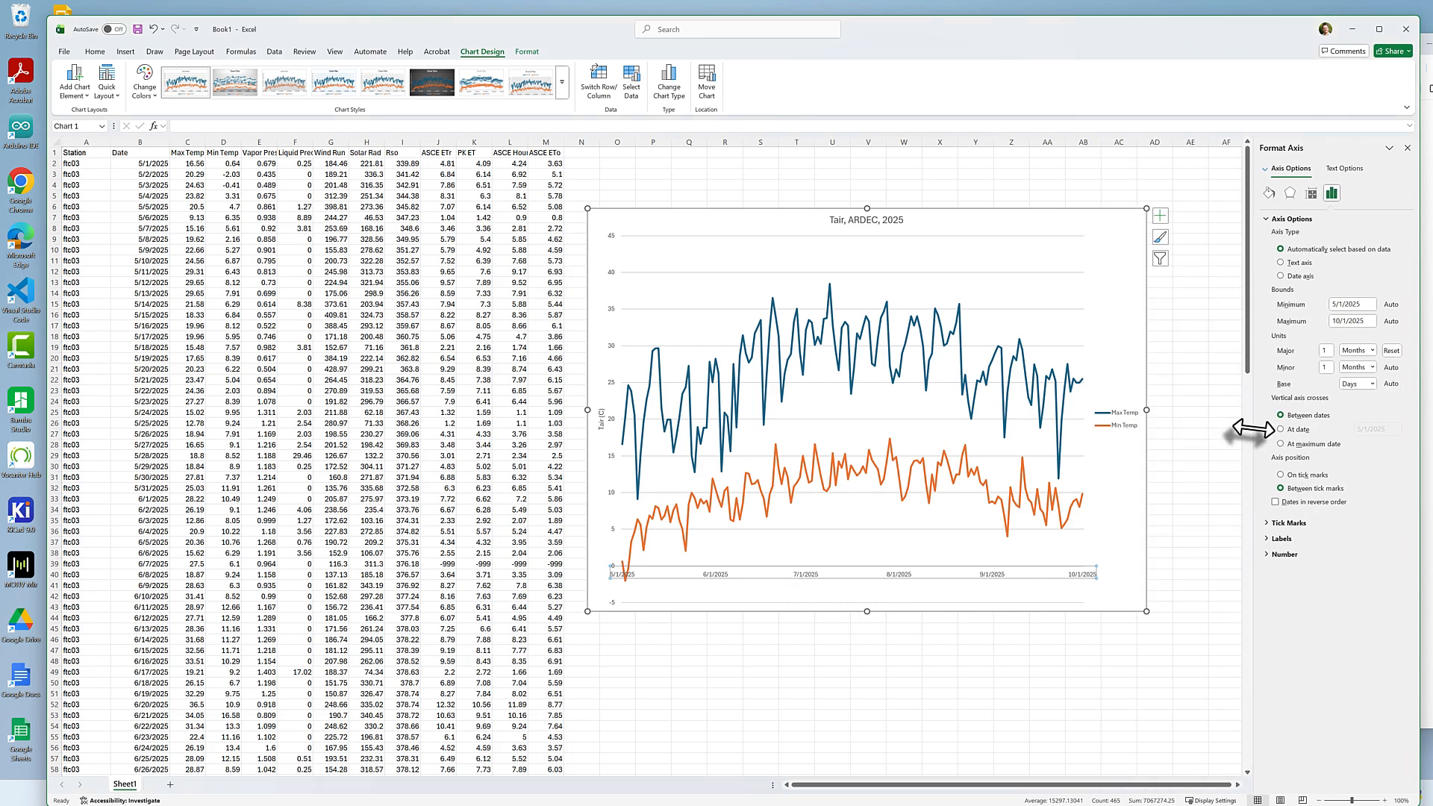
pyautogui.click(1194, 464)
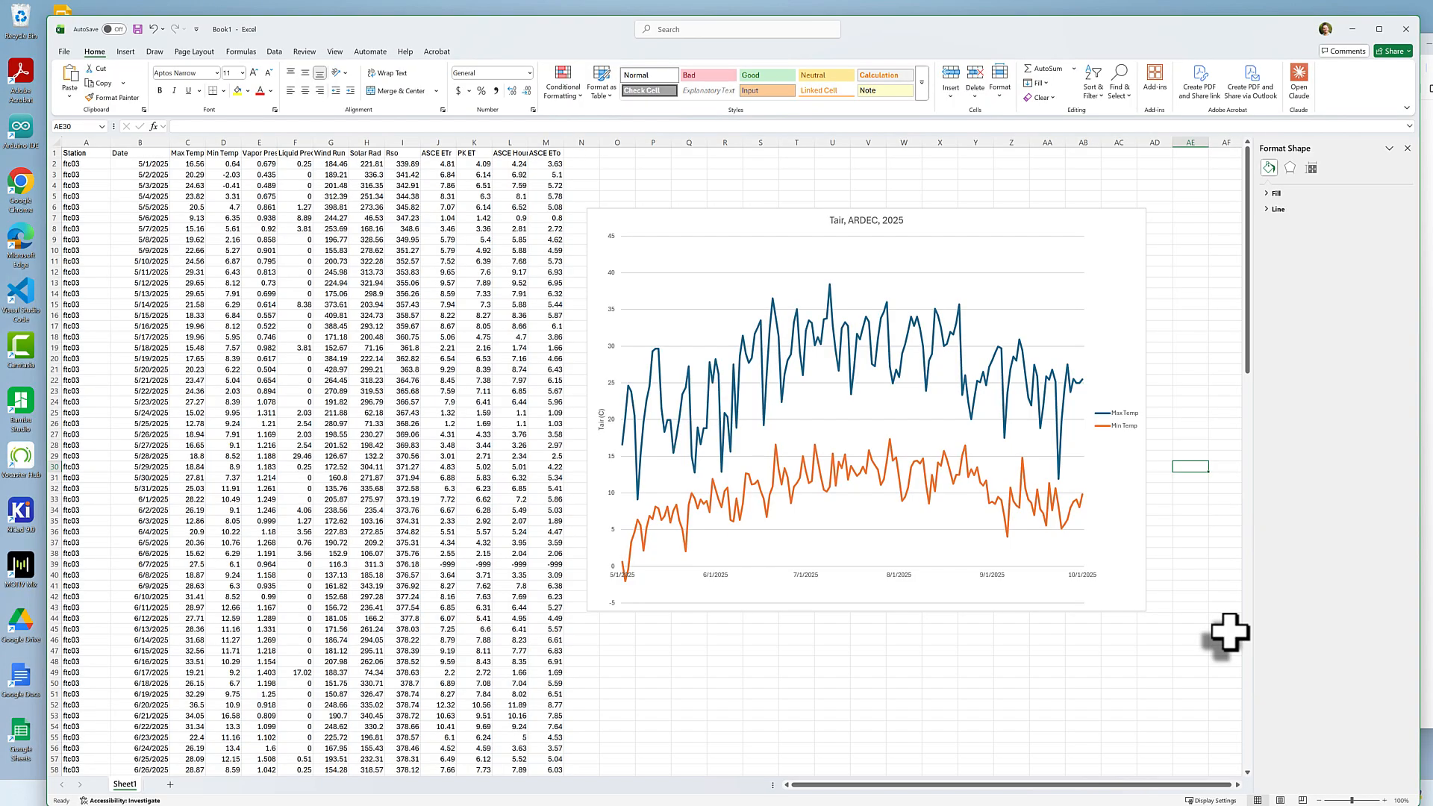